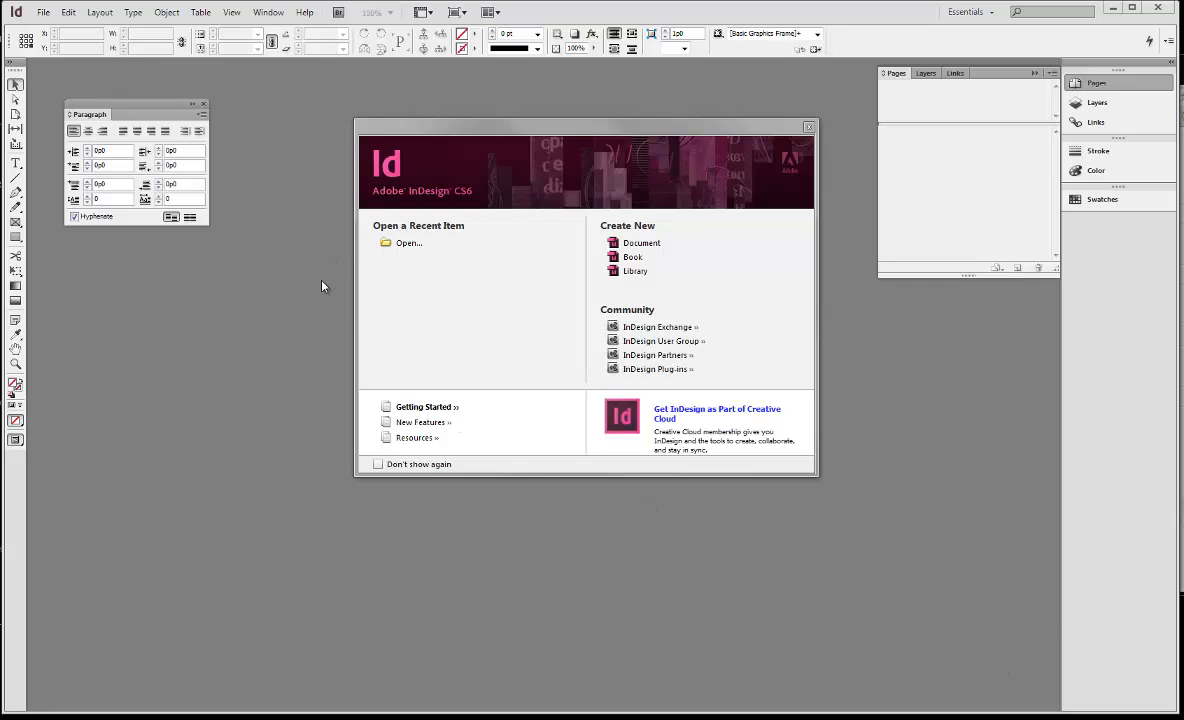
Create a one-page Letter-size print document with facing pages turned off.
{"action": "left_click", "coordinate": [641, 244]}
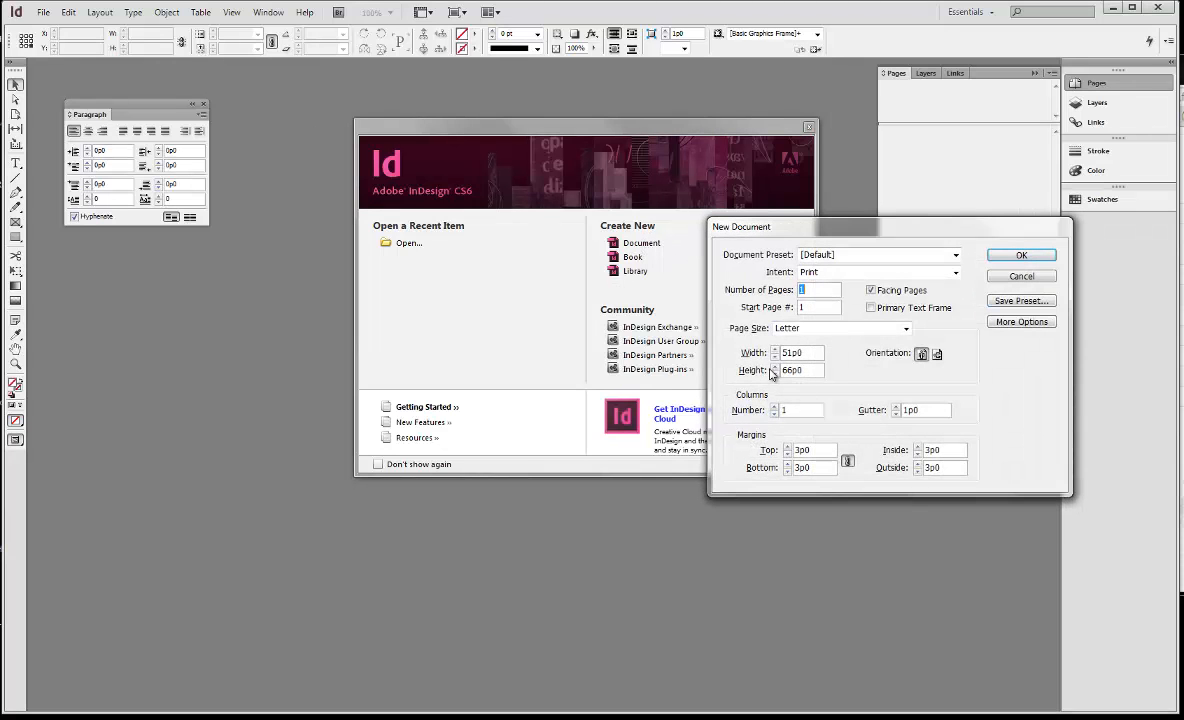
{"action": "left_click", "coordinate": [872, 291]}
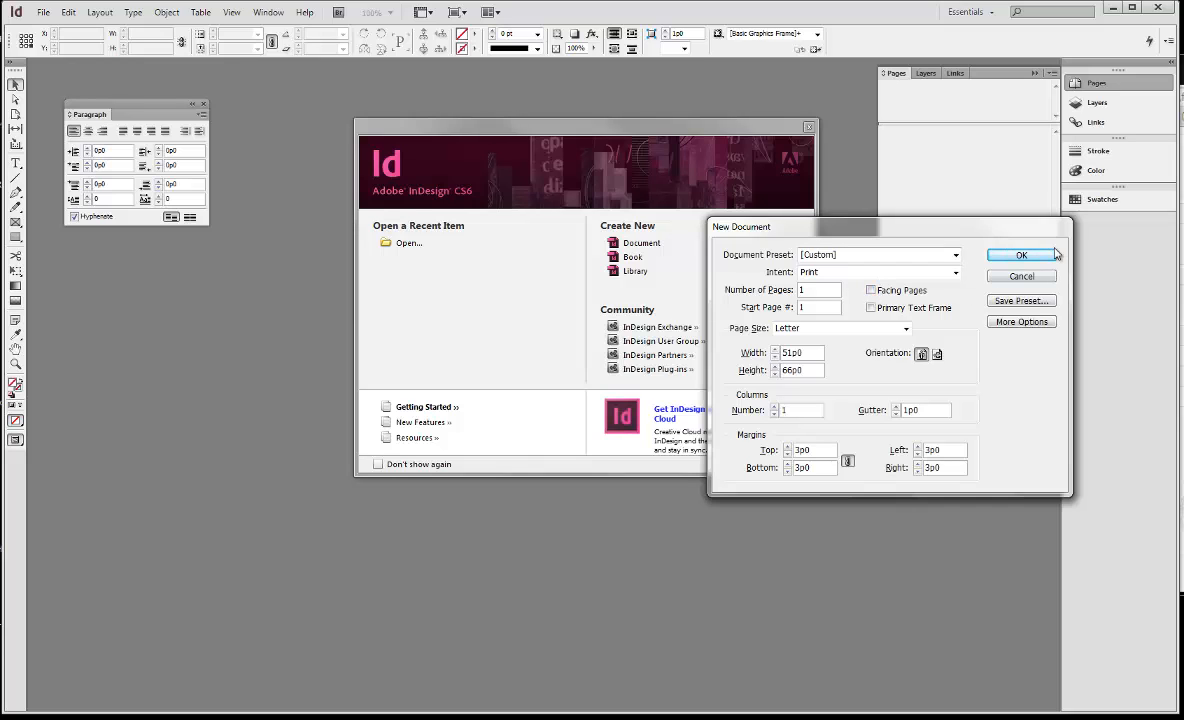
{"action": "left_click", "coordinate": [1038, 256]}
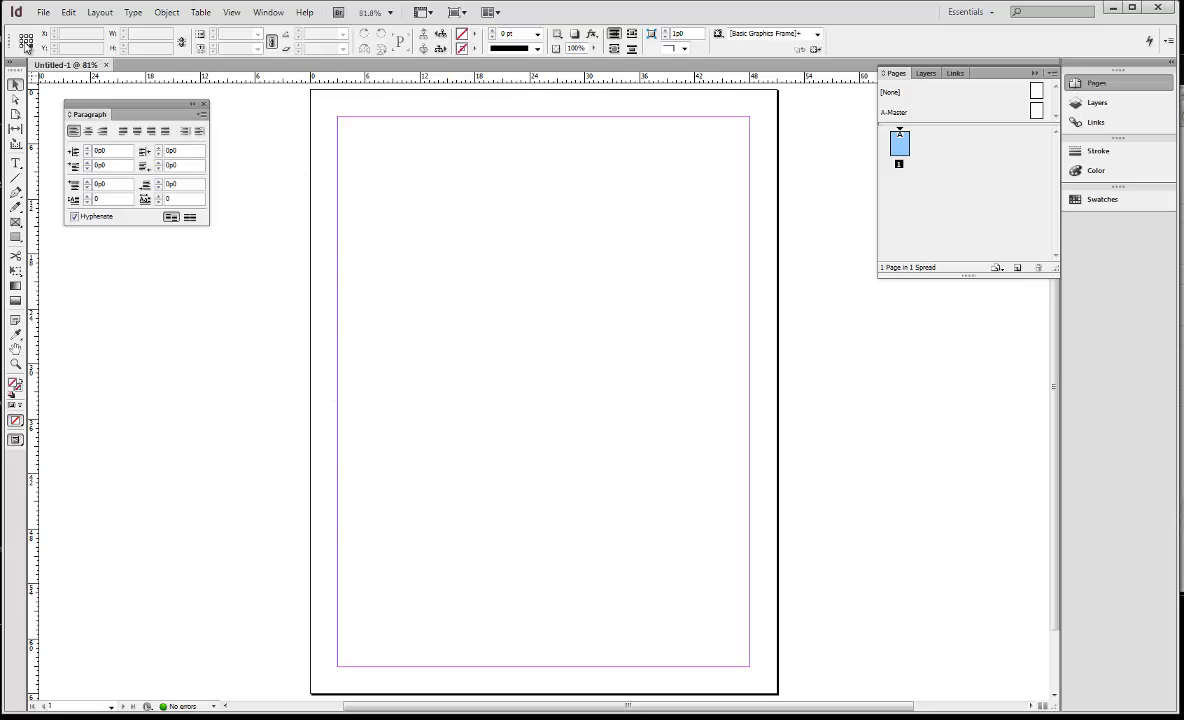
Change the horizontal and vertical ruler units to inches in the Units & Increments preferences.
{"action": "left_click", "coordinate": [67, 12]}
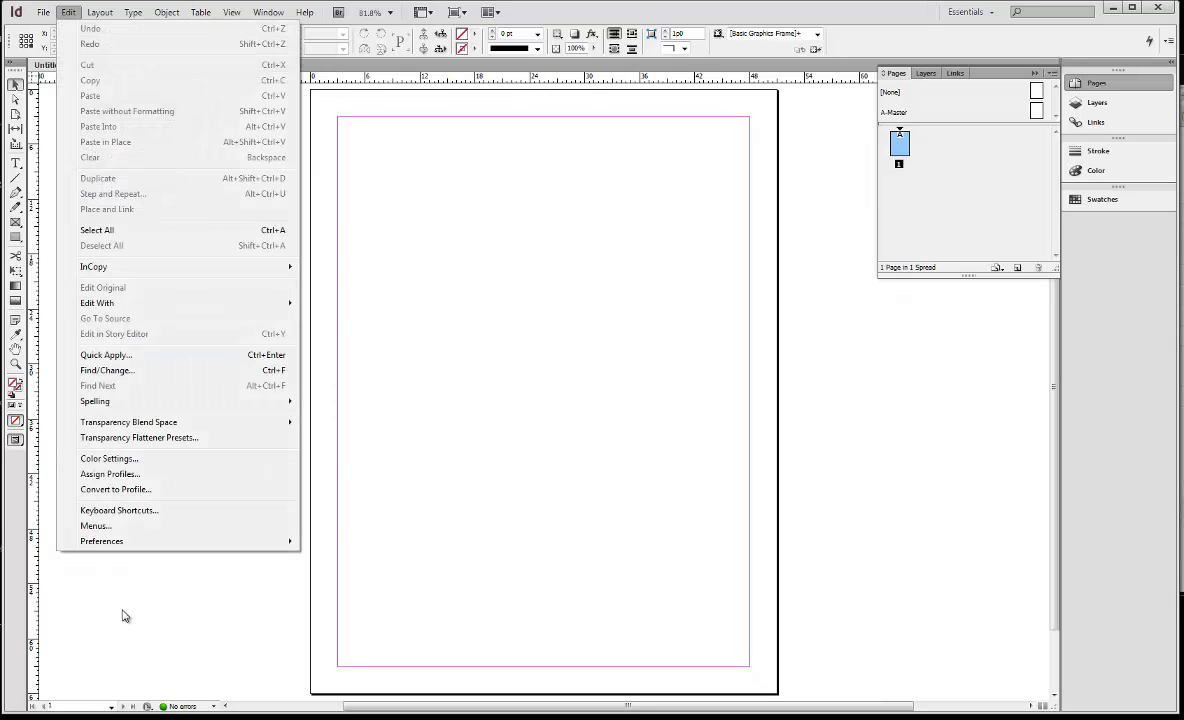
{"action": "mouse_move", "coordinate": [116, 541]}
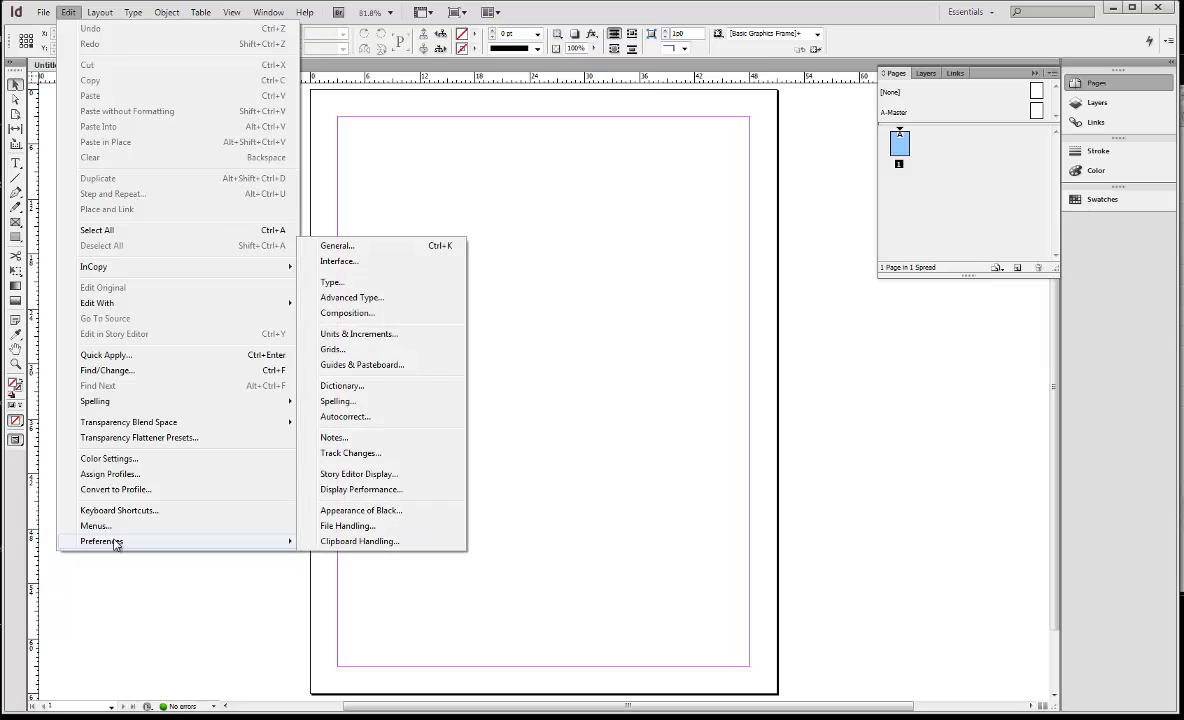
{"action": "left_click", "coordinate": [345, 335]}
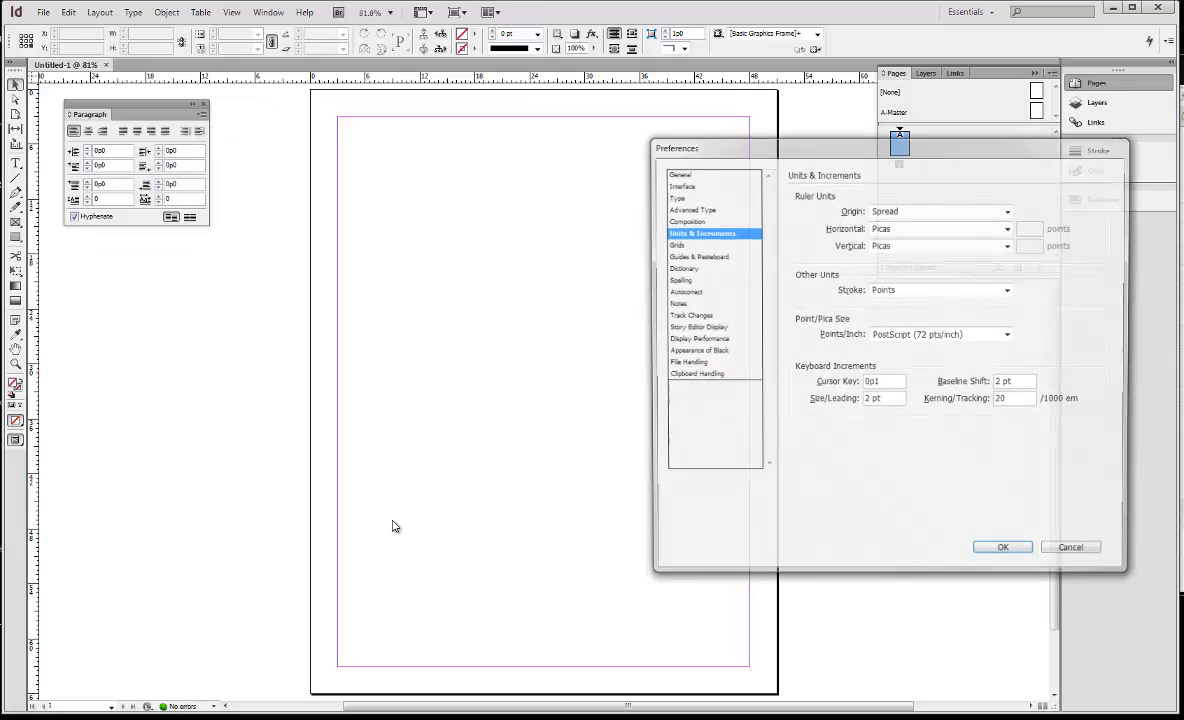
{"action": "left_click", "coordinate": [888, 226]}
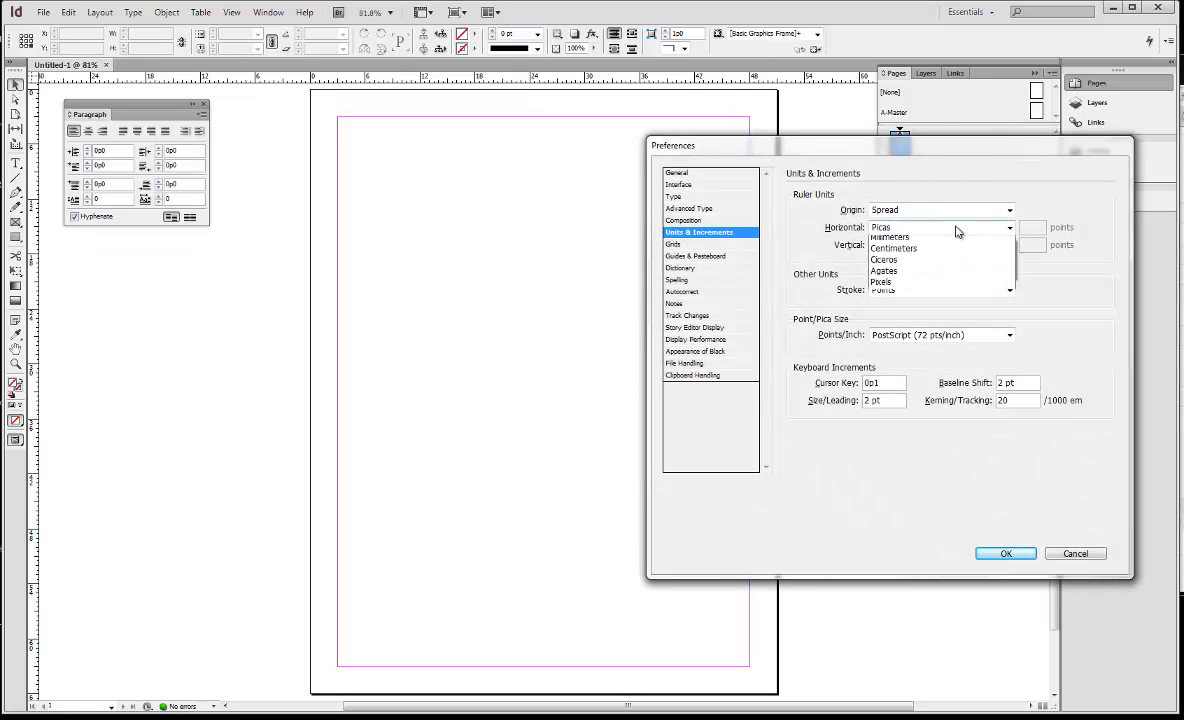
{"action": "left_click", "coordinate": [905, 263]}
{"action": "left_click", "coordinate": [930, 244]}
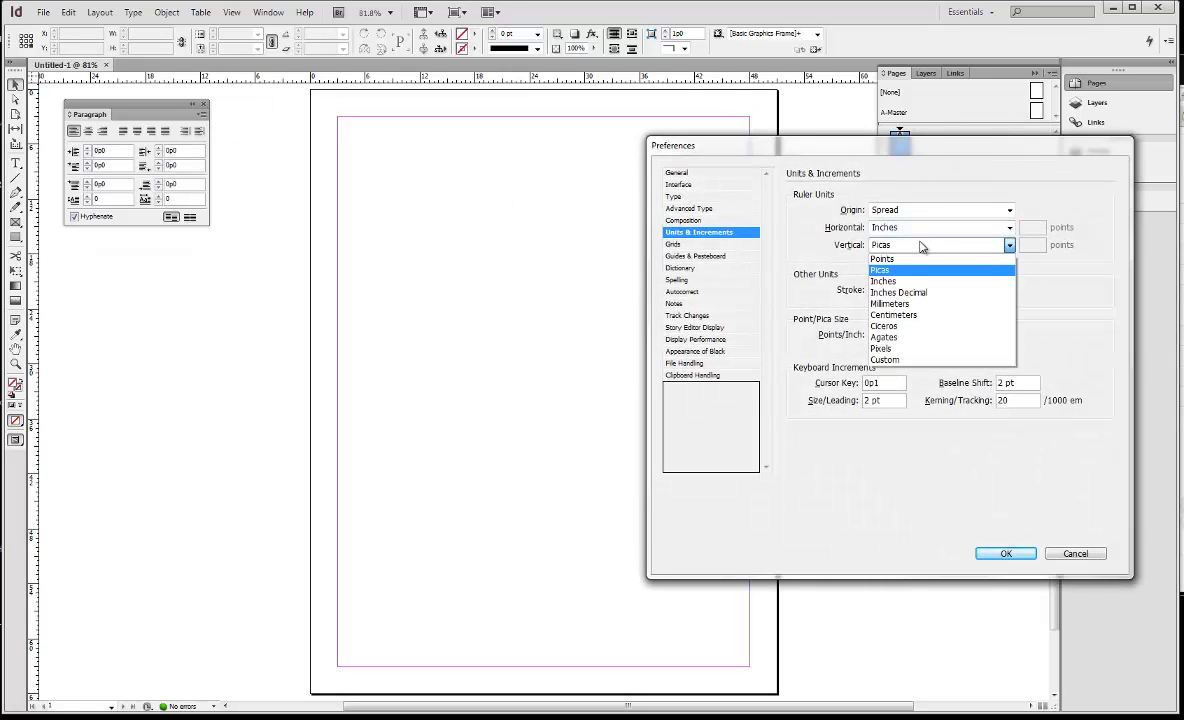
{"action": "left_click", "coordinate": [889, 281]}
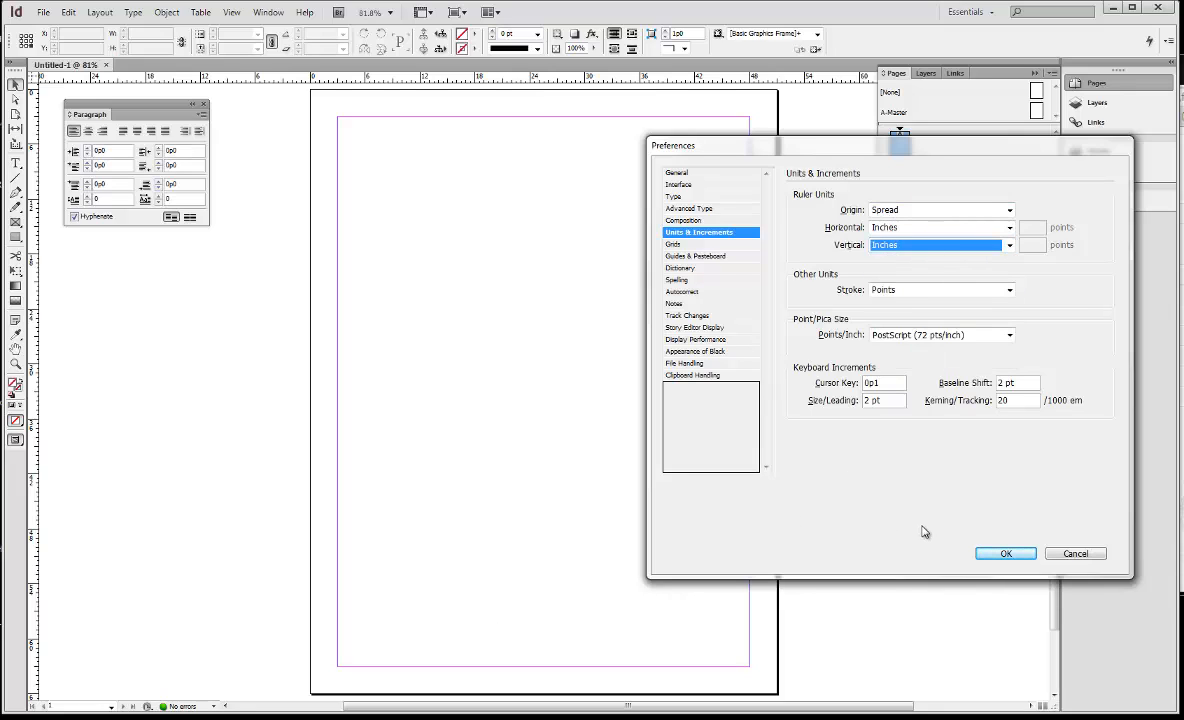
{"action": "left_click", "coordinate": [1004, 555]}
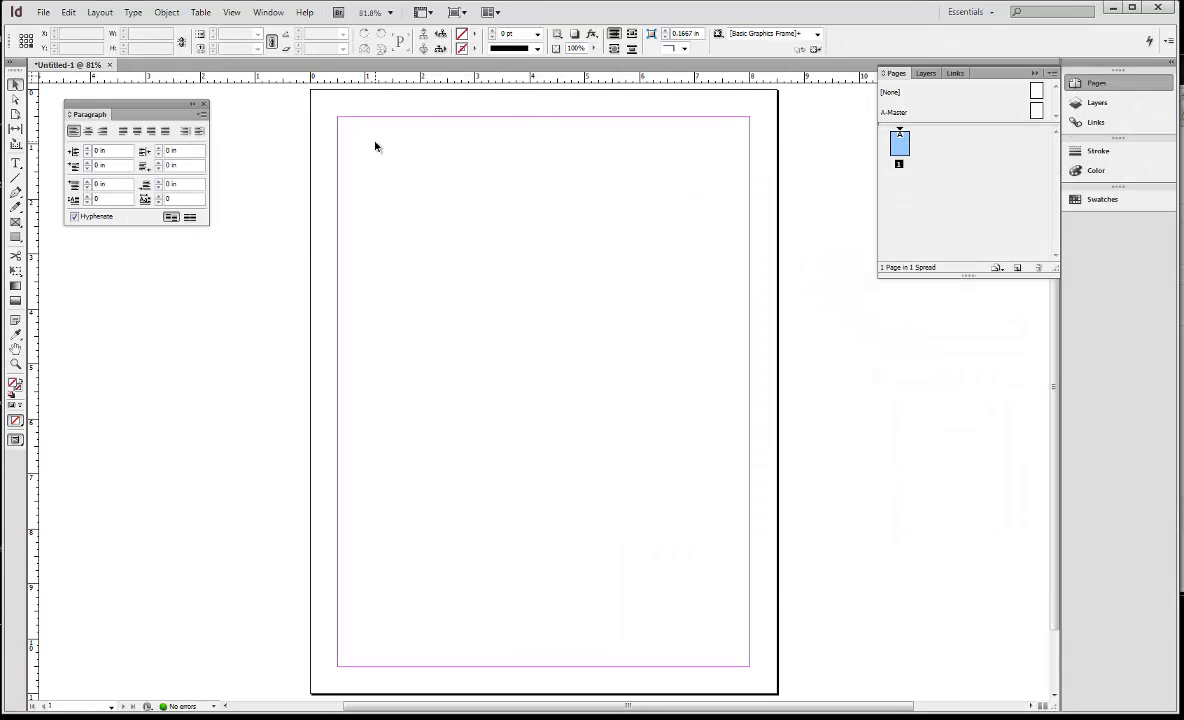
Resize the document page to 48 in wide by 36 in high.
{"action": "left_click", "coordinate": [43, 12]}
{"action": "left_click", "coordinate": [90, 297]}
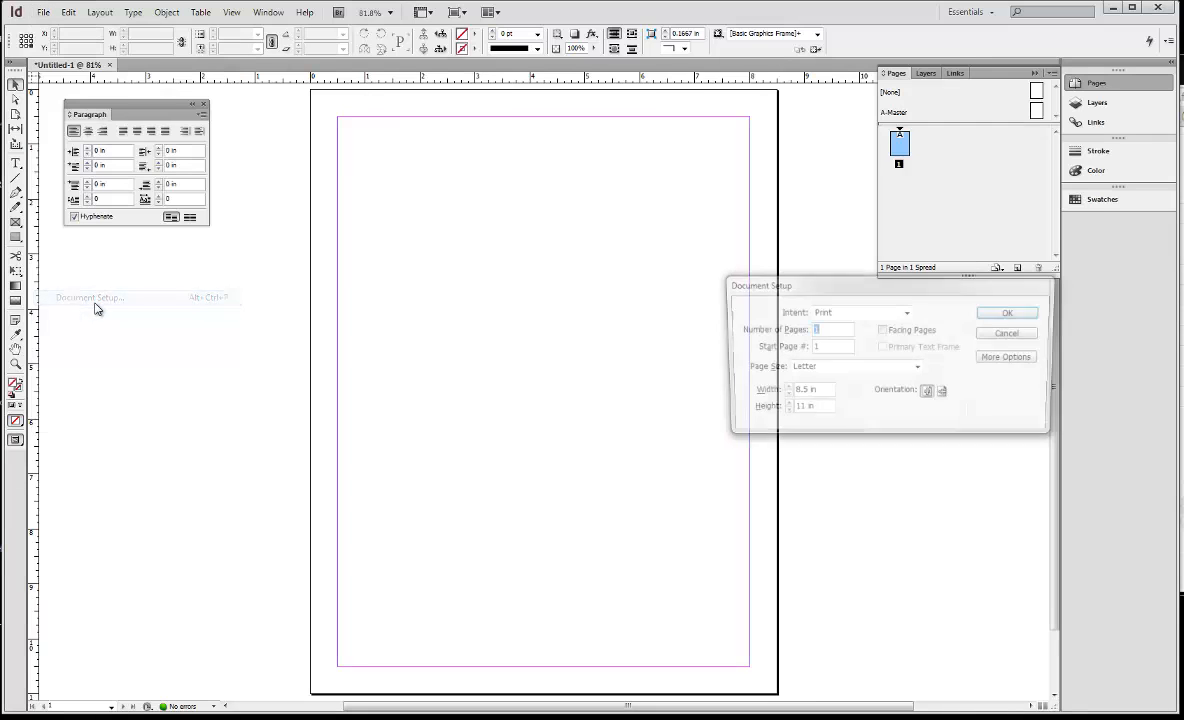
{"action": "left_click", "coordinate": [823, 393]}
{"action": "left_click_drag", "start_coordinate": [823, 393], "coordinate": [769, 386]}
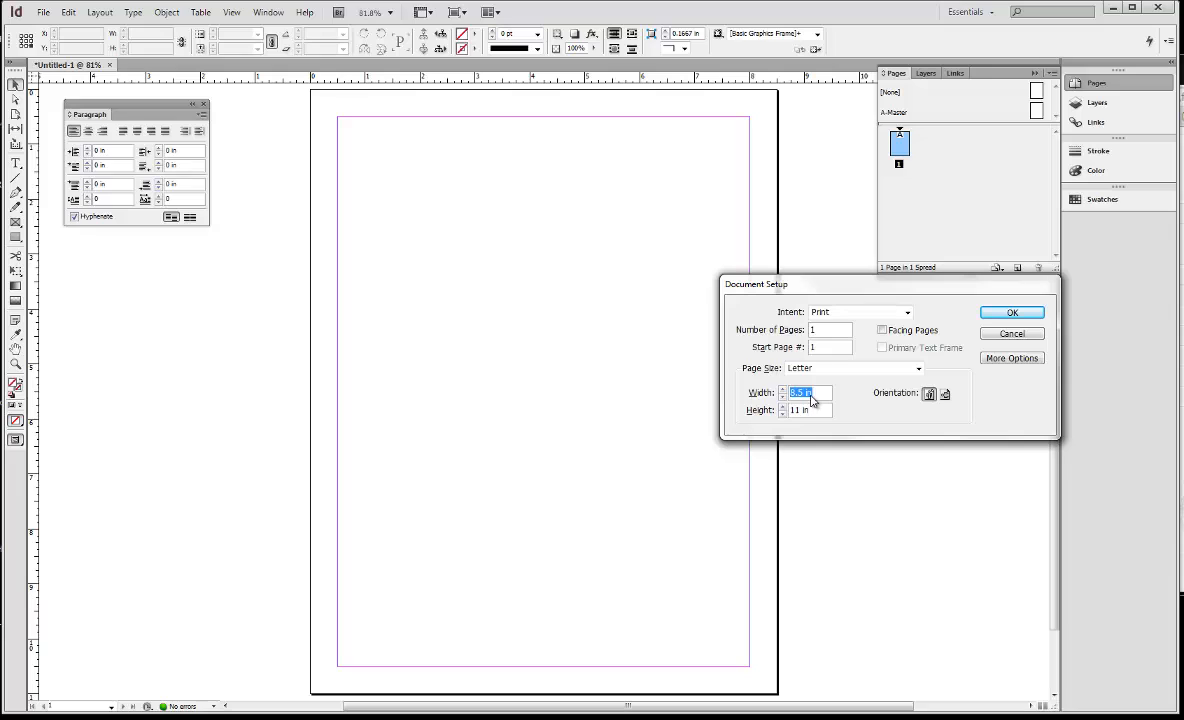
{"action": "left_click", "coordinate": [798, 397]}
{"action": "left_click_drag", "start_coordinate": [805, 411], "coordinate": [786, 407]}
{"action": "left_click_drag", "start_coordinate": [820, 391], "coordinate": [771, 379]}
{"action": "type", "text": "48"}
{"action": "key", "text": "Return"}
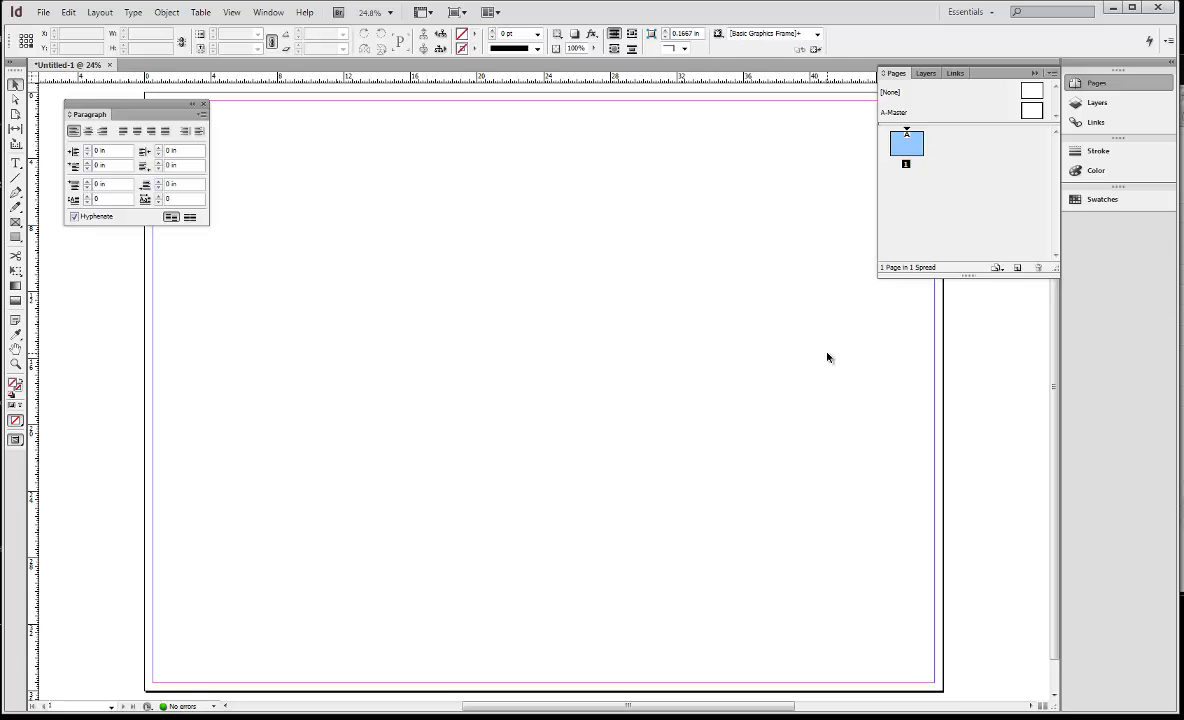
Draw a rectangle frame about 4.75 in wide and 4.275 in high in the upper-left half of the page.
{"action": "key", "text": "ctrl+minus"}
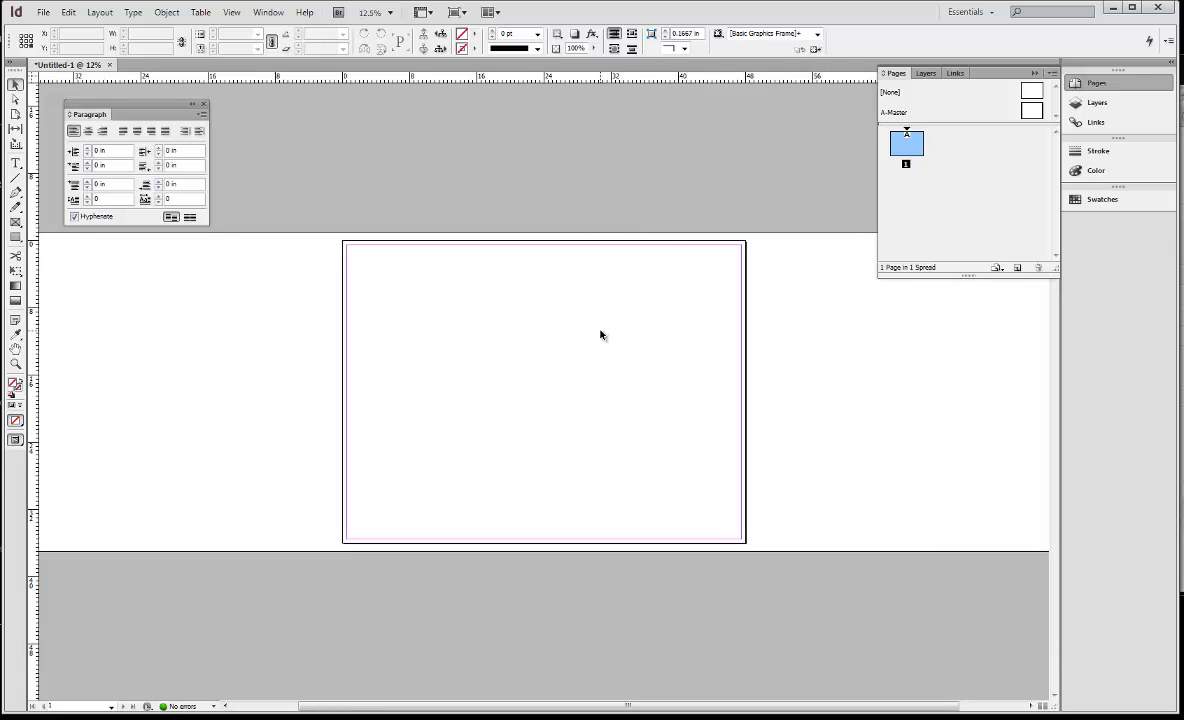
{"action": "key", "text": "ctrl+equal"}
{"action": "key", "text": "ctrl+minus"}
{"action": "key", "text": "ctrl+minus"}
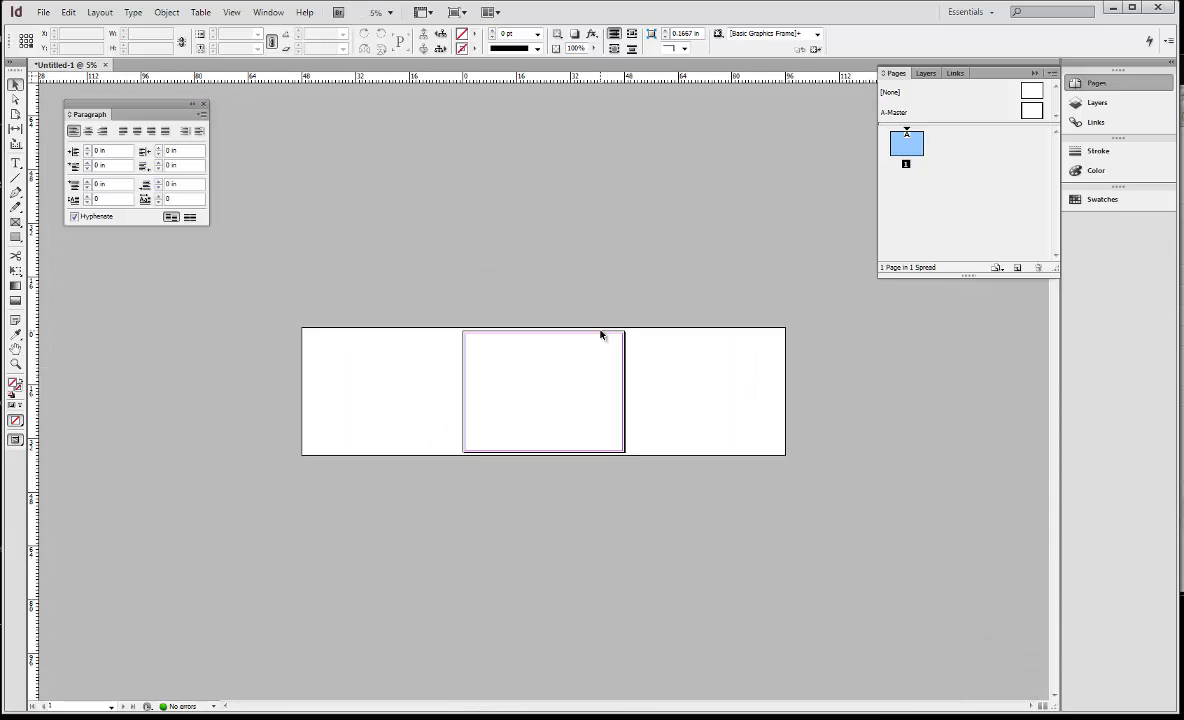
{"action": "key", "text": "ctrl+equal"}
{"action": "key", "text": "ctrl+equal"}
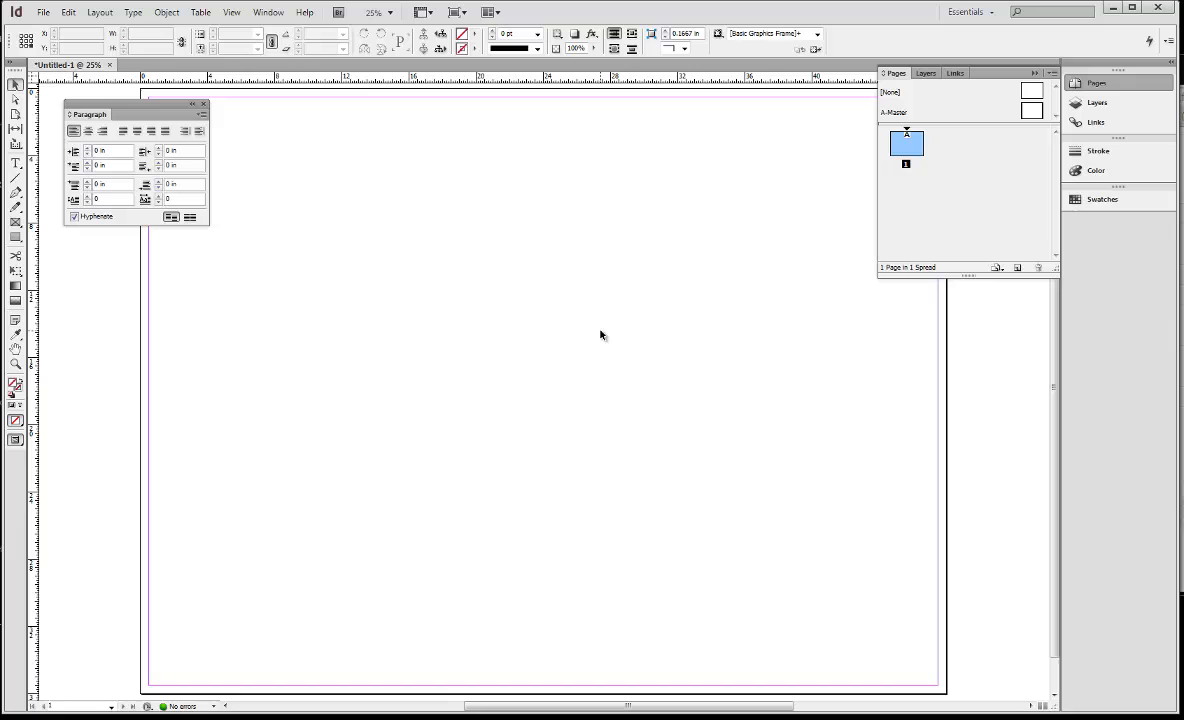
{"action": "left_click", "coordinate": [16, 238]}
{"action": "left_click_drag", "start_coordinate": [392, 270], "coordinate": [473, 342]}
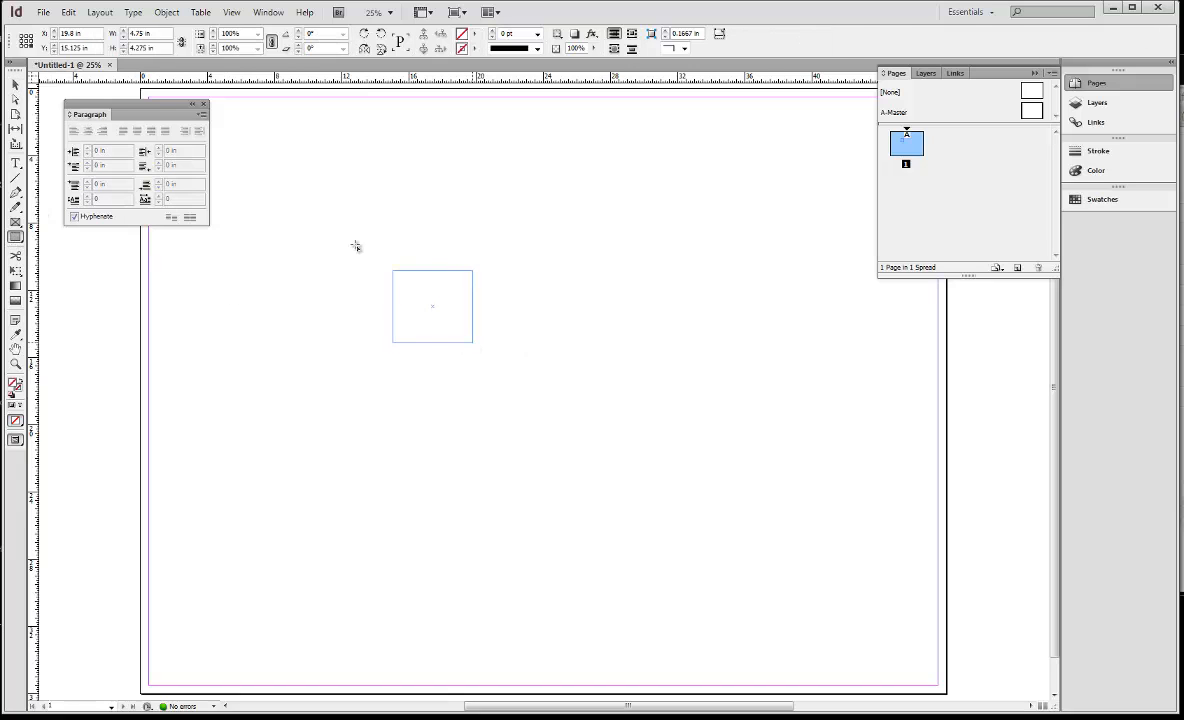
{"action": "left_click", "coordinate": [16, 86]}
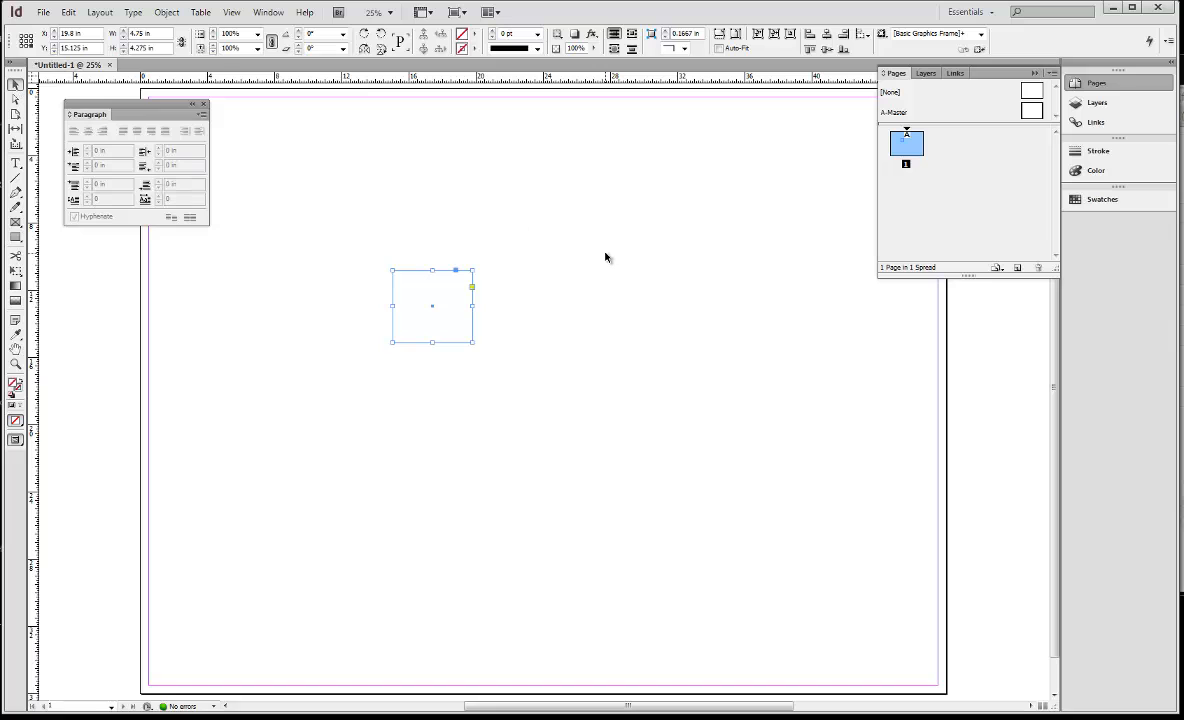
Examine the rectangle close up and compare its size with the whole page.
{"action": "key", "text": "ctrl+equal"}
{"action": "key", "text": "ctrl+equal"}
{"action": "key", "text": "ctrl+equal"}
{"action": "key", "text": "ctrl+equal"}
{"action": "key", "text": "ctrl+equal"}
{"action": "key", "text": "ctrl+equal"}
{"action": "key", "text": "ctrl+equal"}
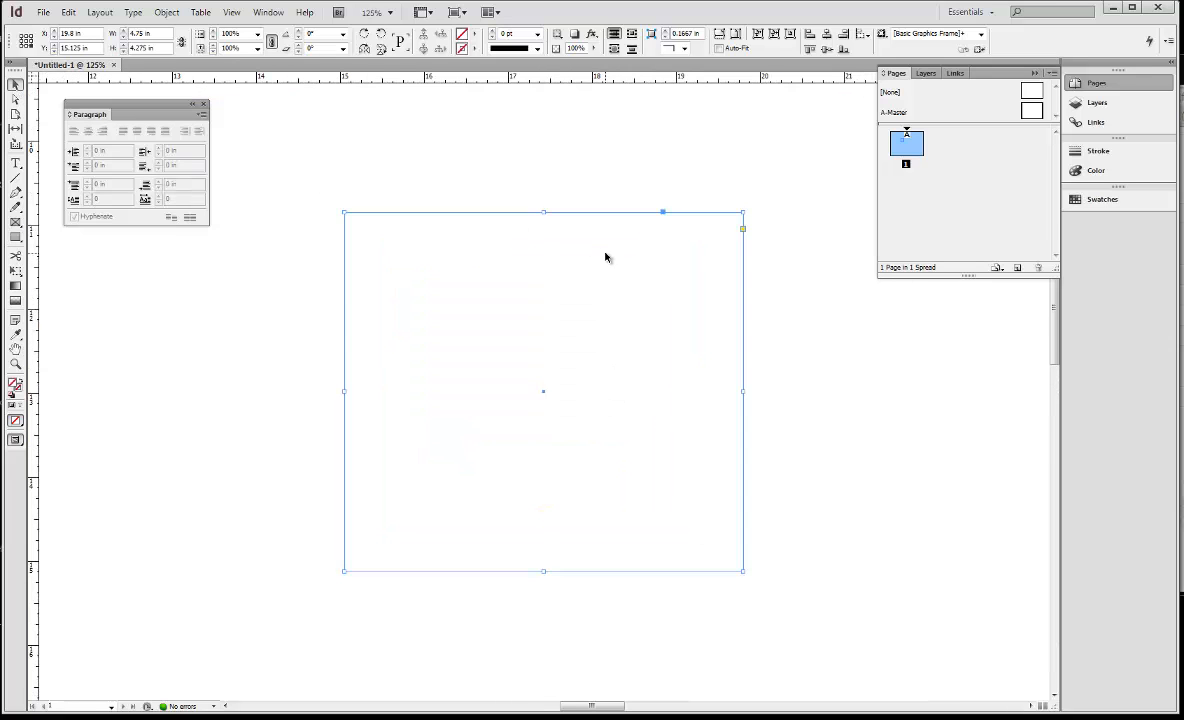
{"action": "key", "text": "ctrl+minus"}
{"action": "key", "text": "ctrl+minus"}
{"action": "key", "text": "ctrl+minus"}
{"action": "key", "text": "ctrl+minus"}
{"action": "key", "text": "ctrl+minus"}
{"action": "key", "text": "ctrl+minus"}
{"action": "key", "text": "ctrl+minus"}
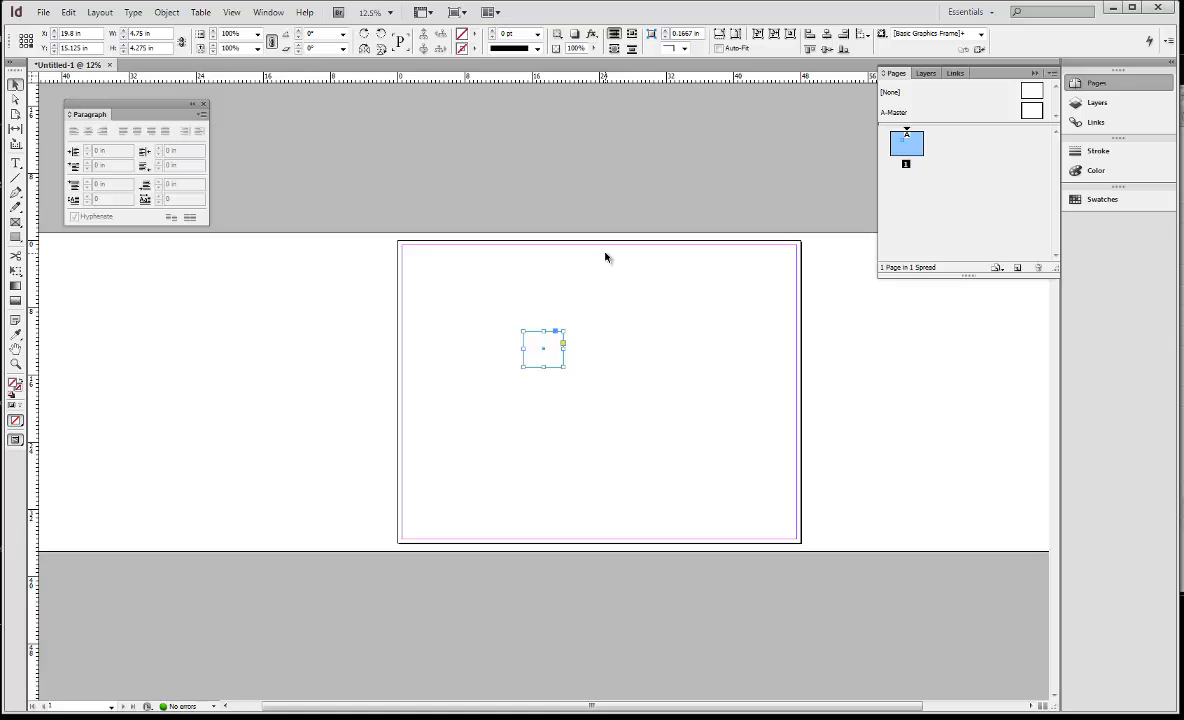
Delete the rectangle frame from the page.
{"action": "left_click", "coordinate": [743, 367]}
{"action": "left_click_drag", "start_coordinate": [640, 325], "coordinate": [505, 389]}
{"action": "key", "text": "Delete"}
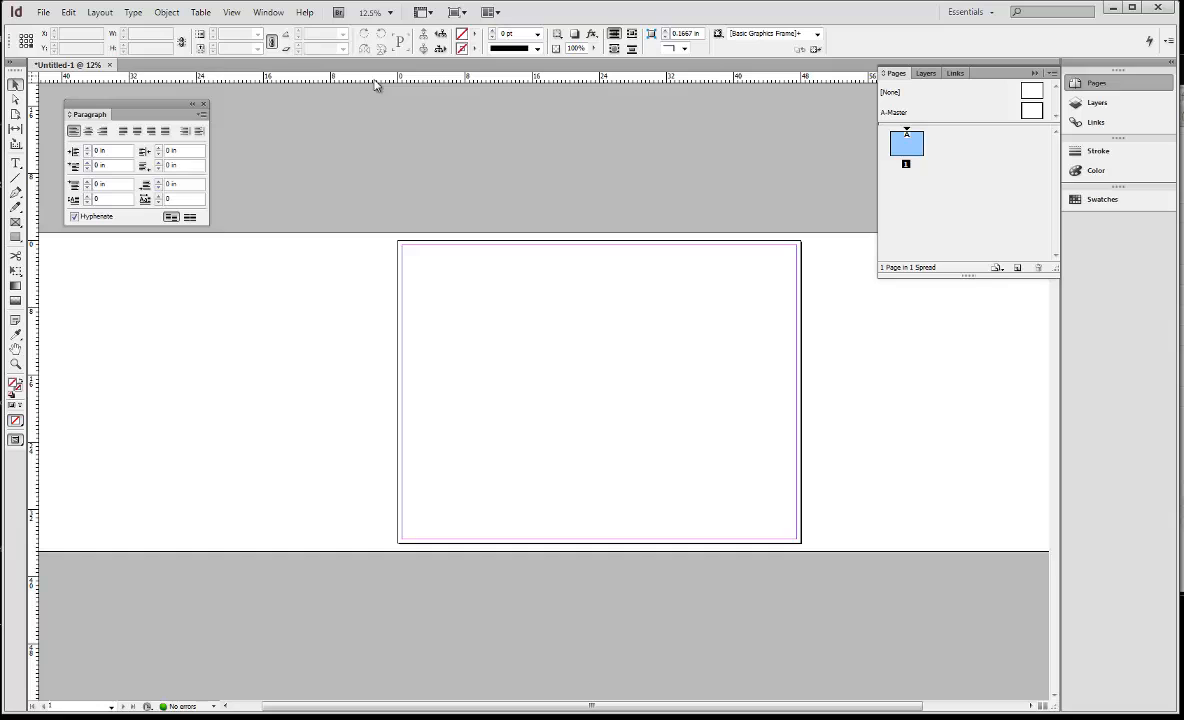
Add a horizontal guide across the whole pasteboard at about 5.2 in and a vertical page guide at about 5.6 in.
{"action": "left_click_drag", "start_coordinate": [375, 86], "coordinate": [383, 285]}
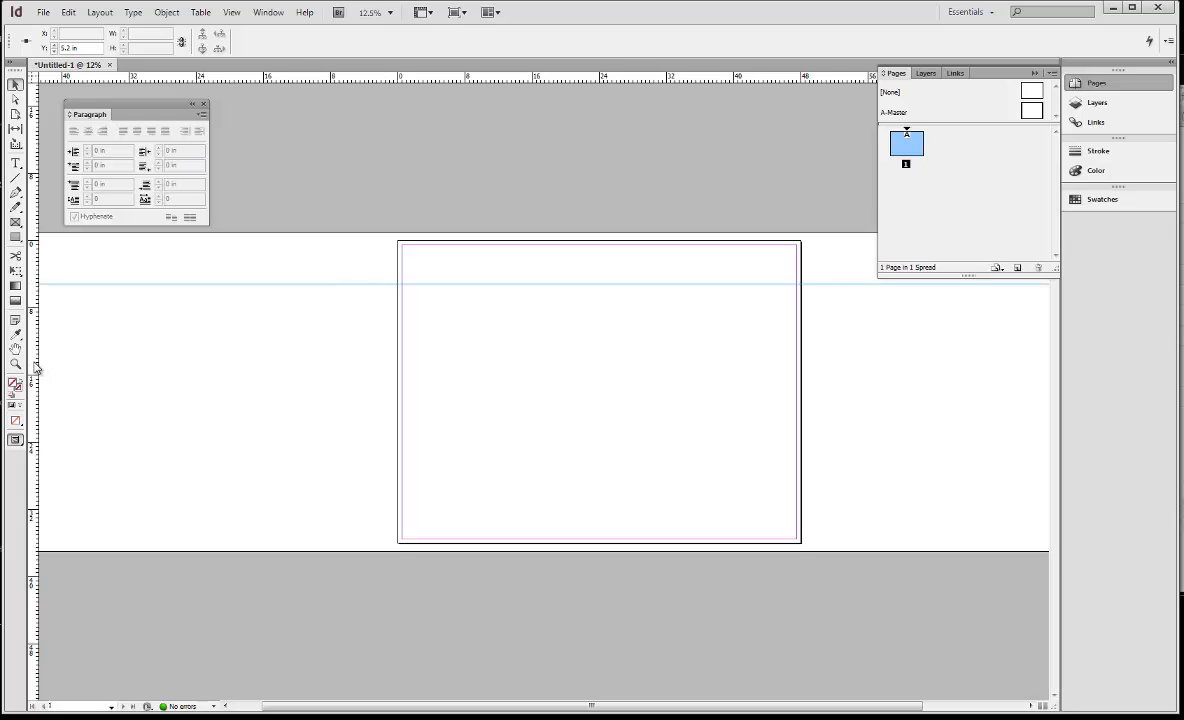
{"action": "left_click_drag", "start_coordinate": [35, 368], "coordinate": [444, 352]}
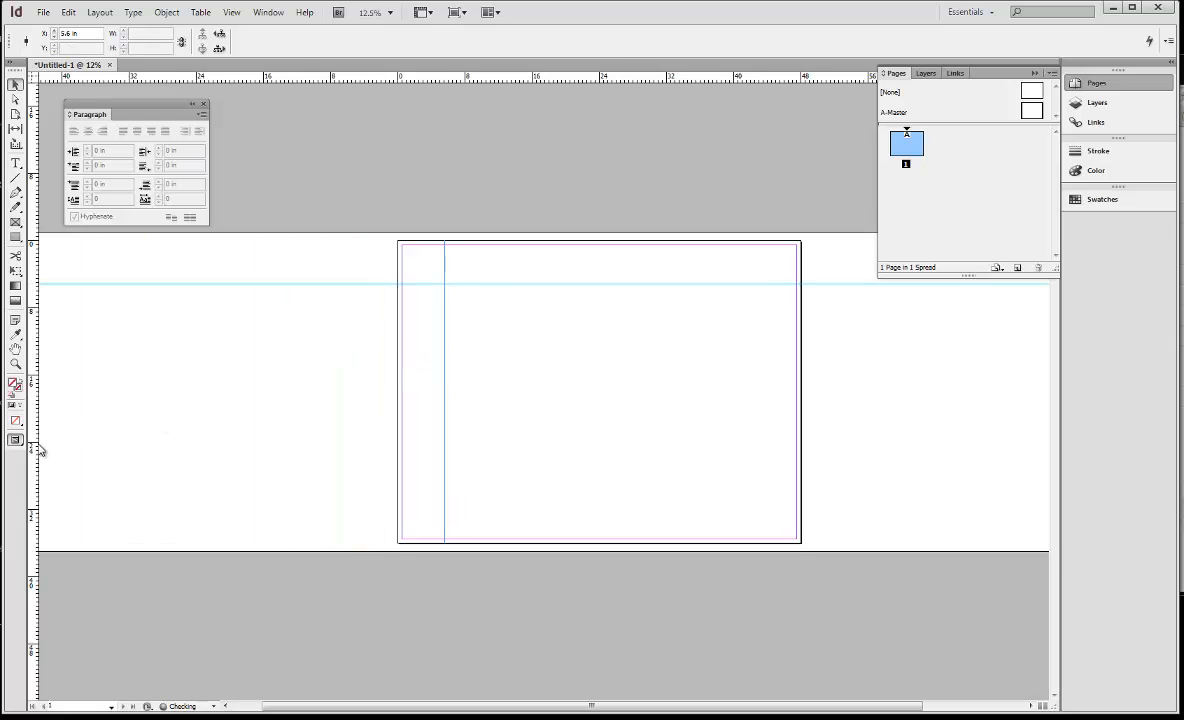
{"action": "left_click_drag", "start_coordinate": [33, 448], "coordinate": [34, 366]}
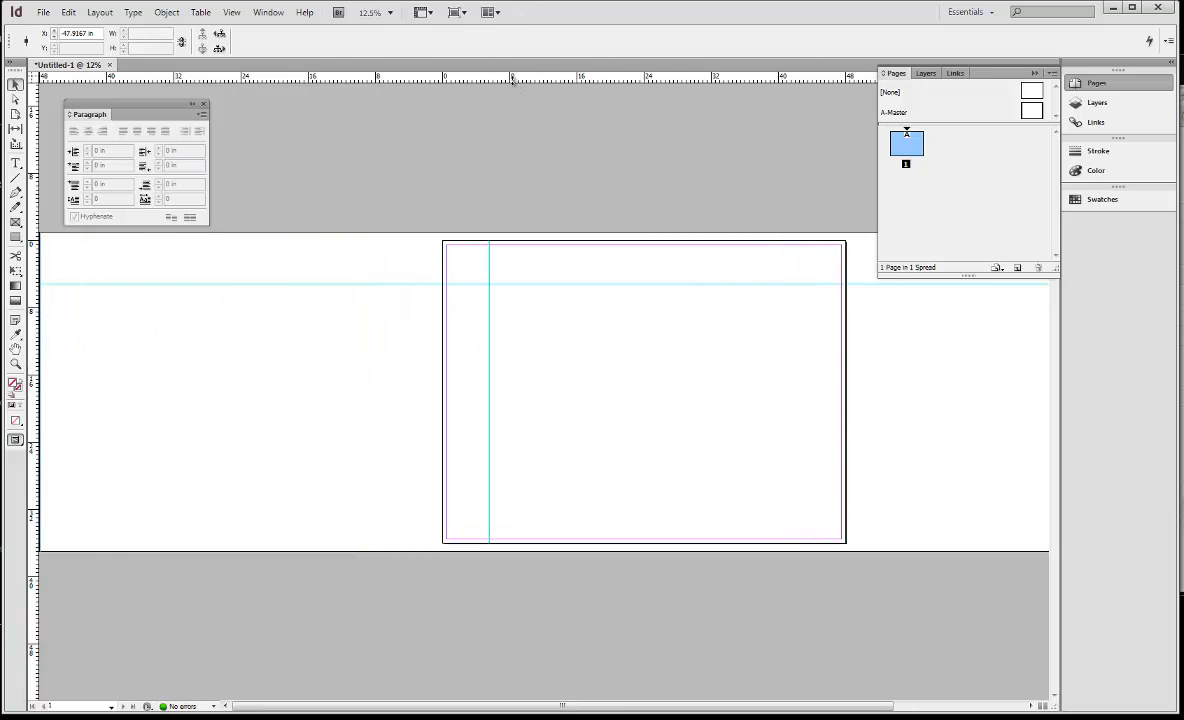
Add two closely spaced horizontal guides across the page only, at about 13.2 in and 13.05 in.
{"action": "left_click_drag", "start_coordinate": [478, 78], "coordinate": [653, 383]}
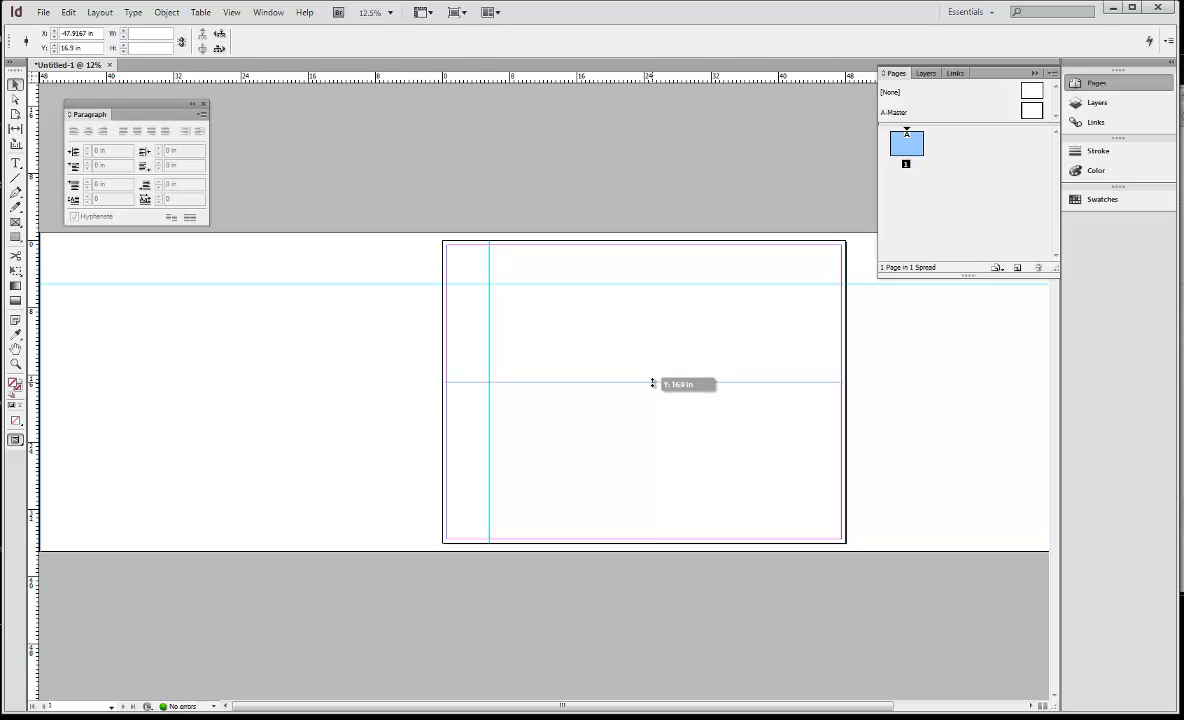
{"action": "left_click_drag", "start_coordinate": [653, 383], "coordinate": [831, 352]}
{"action": "left_click", "coordinate": [431, 391]}
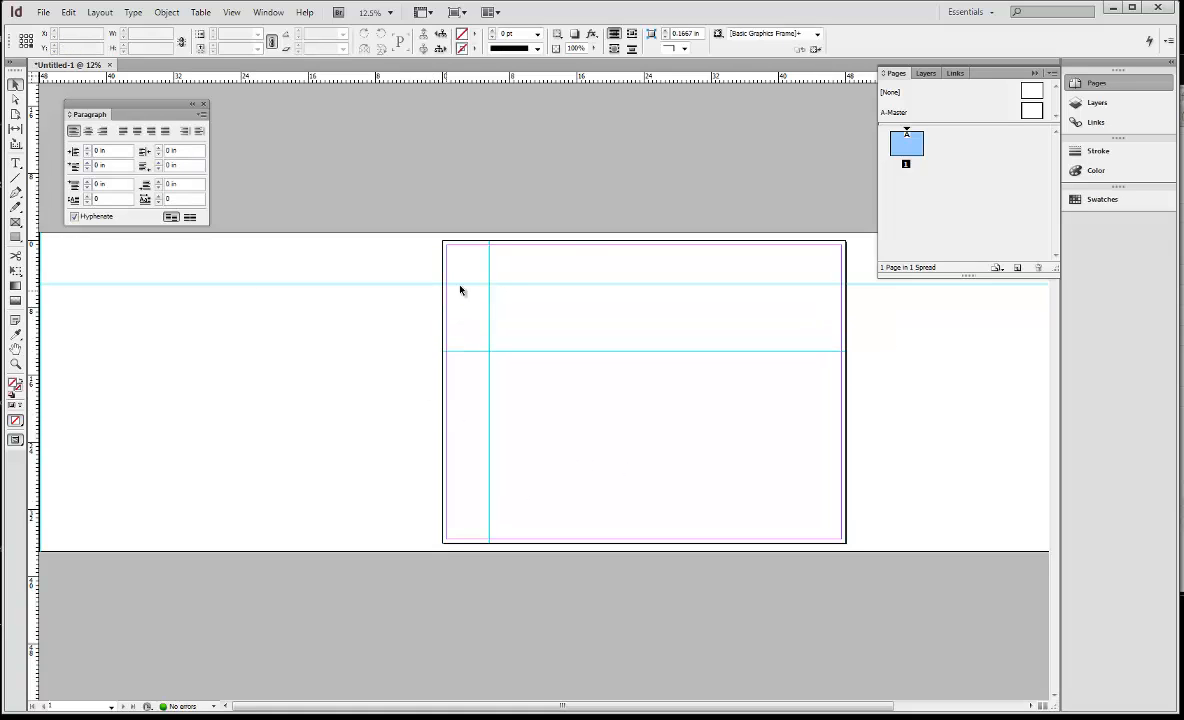
{"action": "key", "text": "ctrl+equal"}
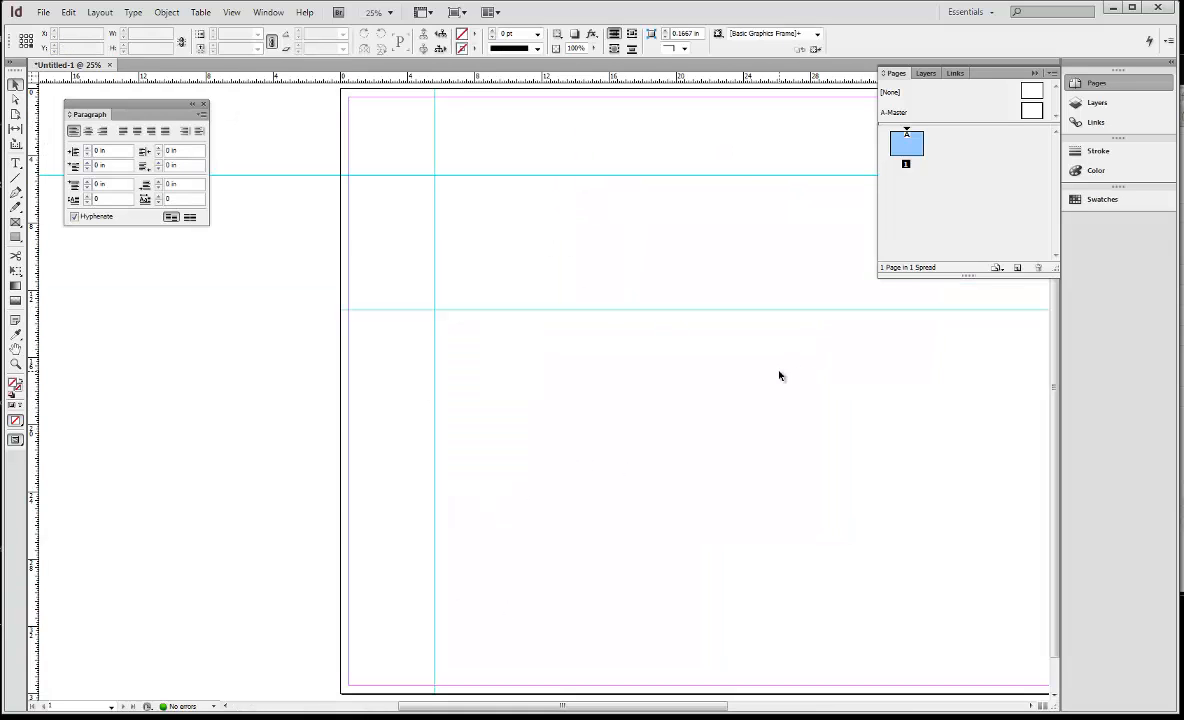
{"action": "left_click_drag", "start_coordinate": [519, 84], "coordinate": [409, 309]}
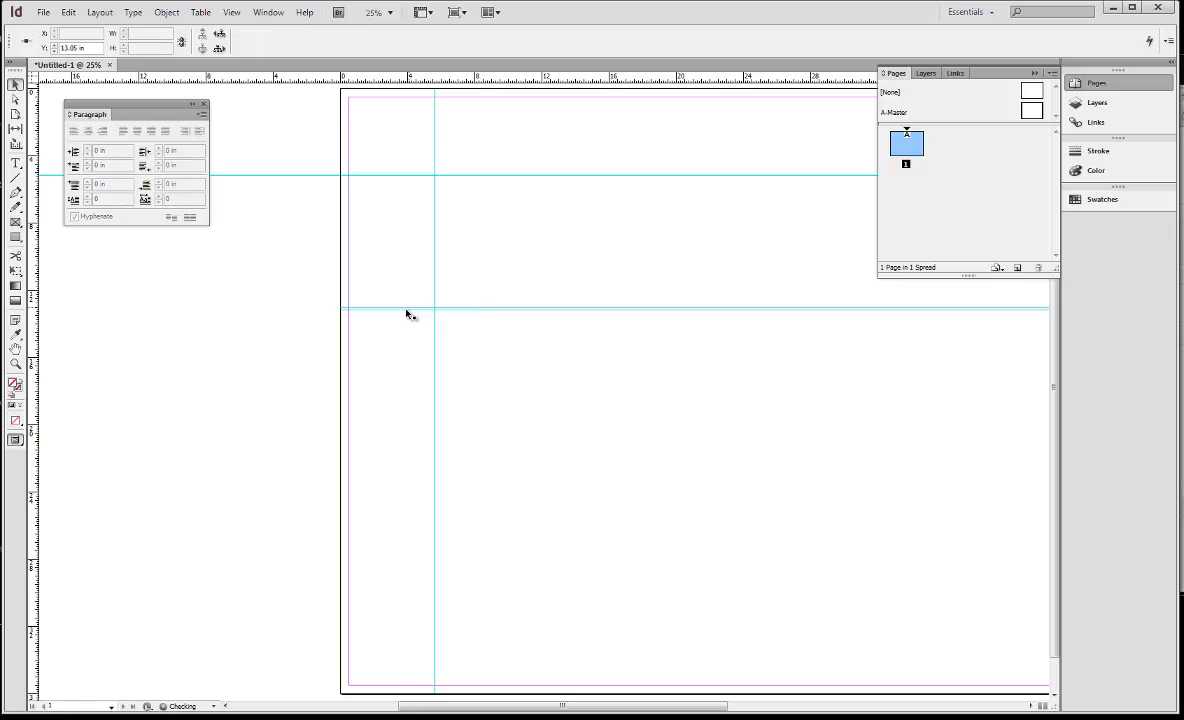
{"action": "left_click", "coordinate": [491, 357]}
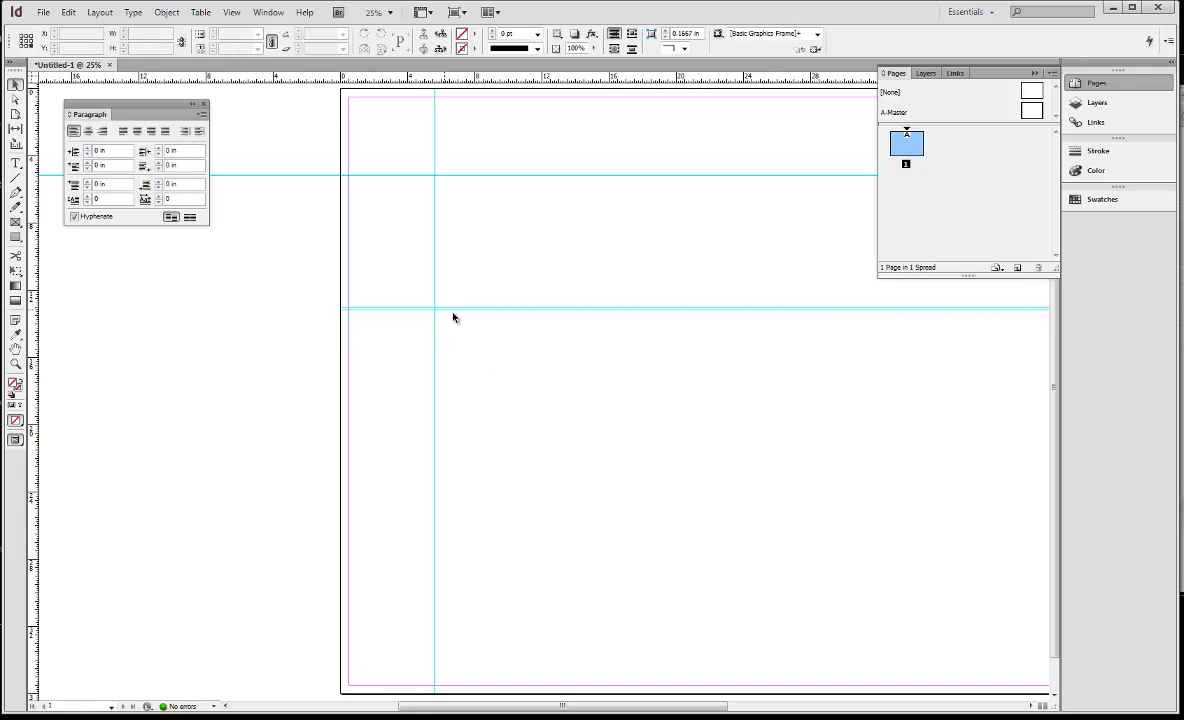
Adjust the two closely spaced horizontal guides to be 0.125 in apart, with the lower one at 13.125 in.
{"action": "key", "text": "ctrl+="}
{"action": "key", "text": "ctrl+="}
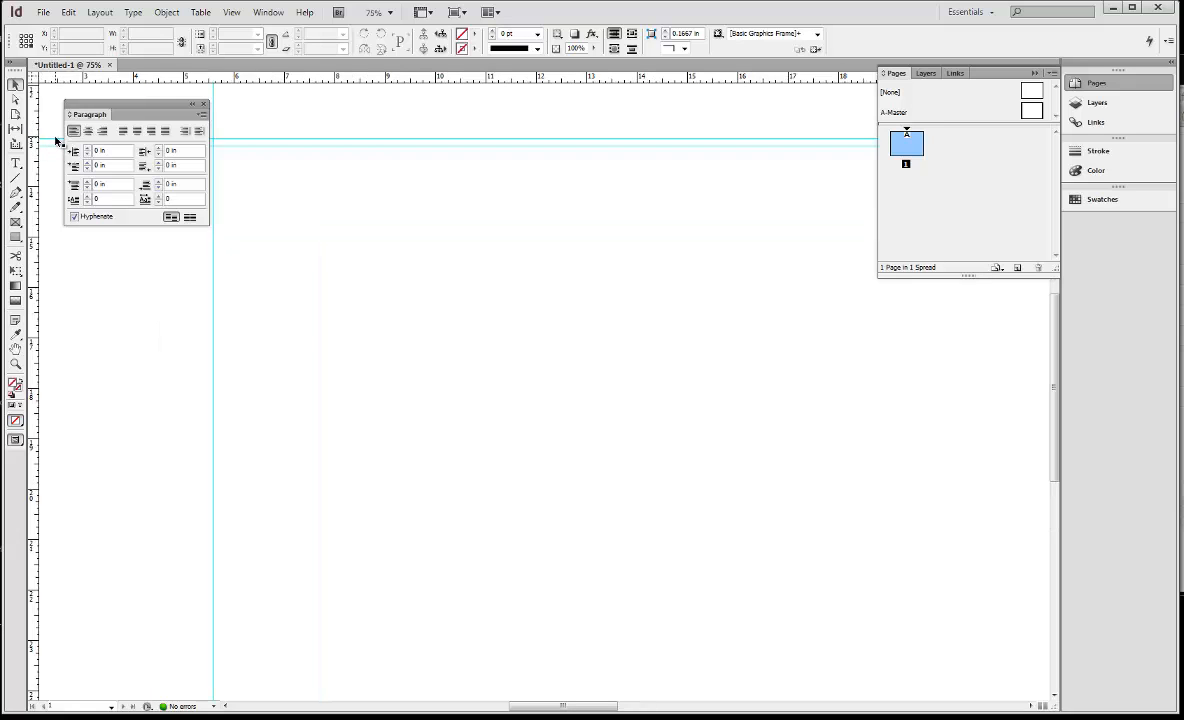
{"action": "mouse_move", "coordinate": [57, 141]}
{"action": "left_mouse_down"}
{"action": "mouse_move", "coordinate": [52, 126]}
{"action": "mouse_move", "coordinate": [50, 144]}
{"action": "left_mouse_up"}
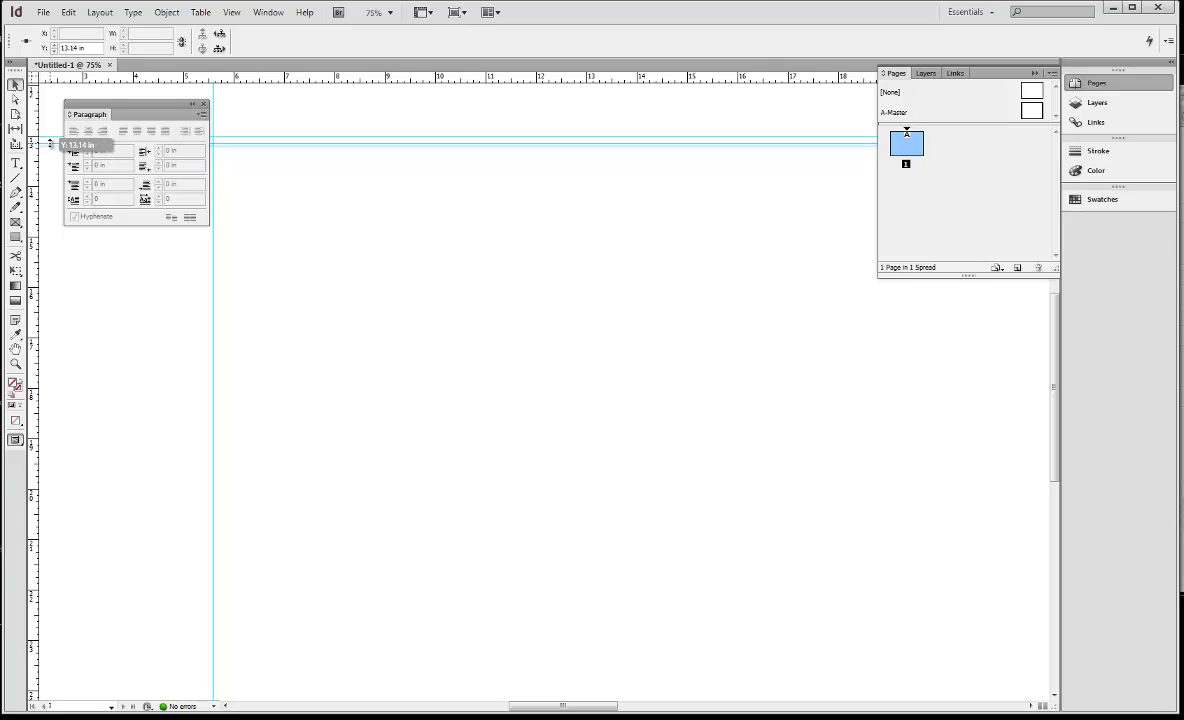
{"action": "left_click_drag", "start_coordinate": [50, 144], "coordinate": [50, 141]}
{"action": "left_click", "coordinate": [285, 504]}
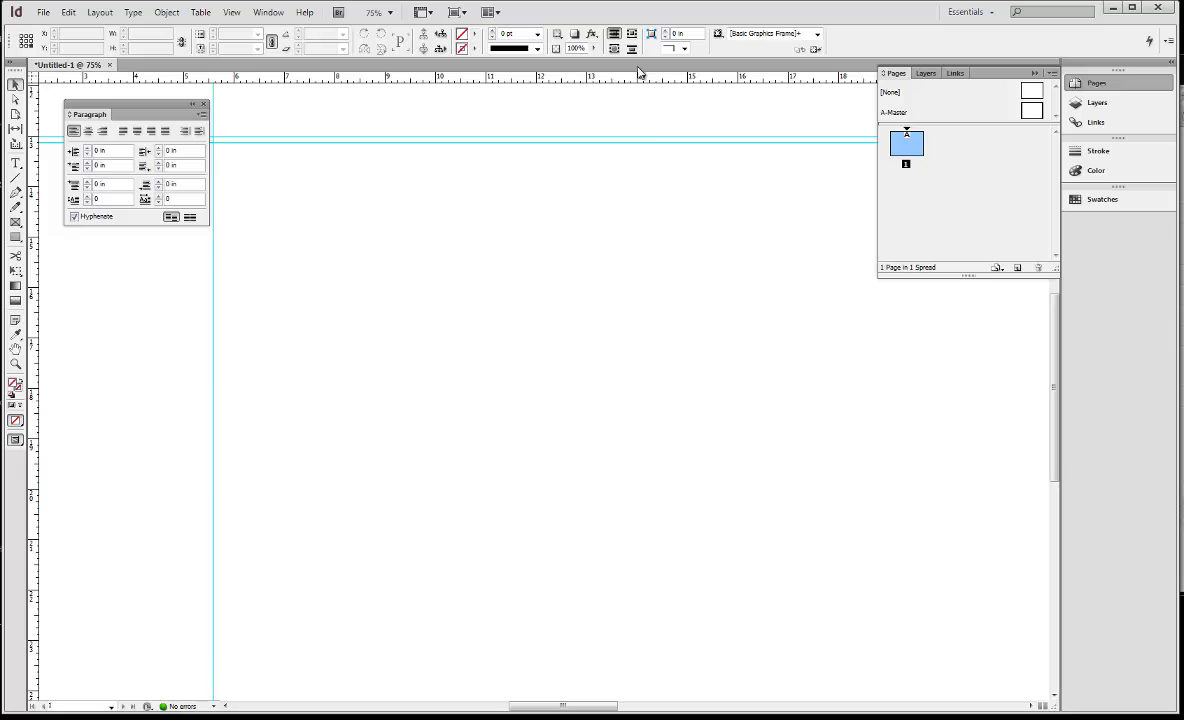
Place a copy of the closely spaced pair of horizontal guides lower on the page, at about 17.6 in.
{"action": "left_click_drag", "start_coordinate": [634, 183], "coordinate": [560, 312]}
{"action": "left_click_drag", "start_coordinate": [605, 262], "coordinate": [459, 73]}
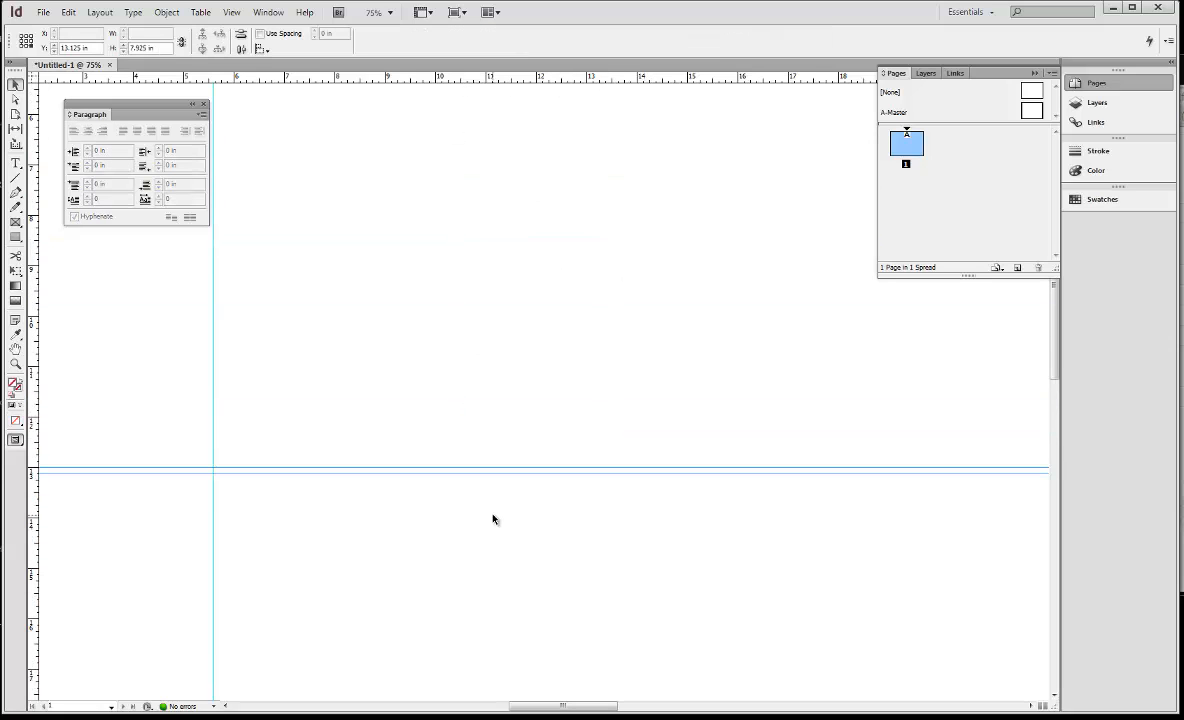
{"action": "key", "text": "ctrl+minus"}
{"action": "key", "text": "ctrl+minus"}
{"action": "key", "text": "ctrl+minus"}
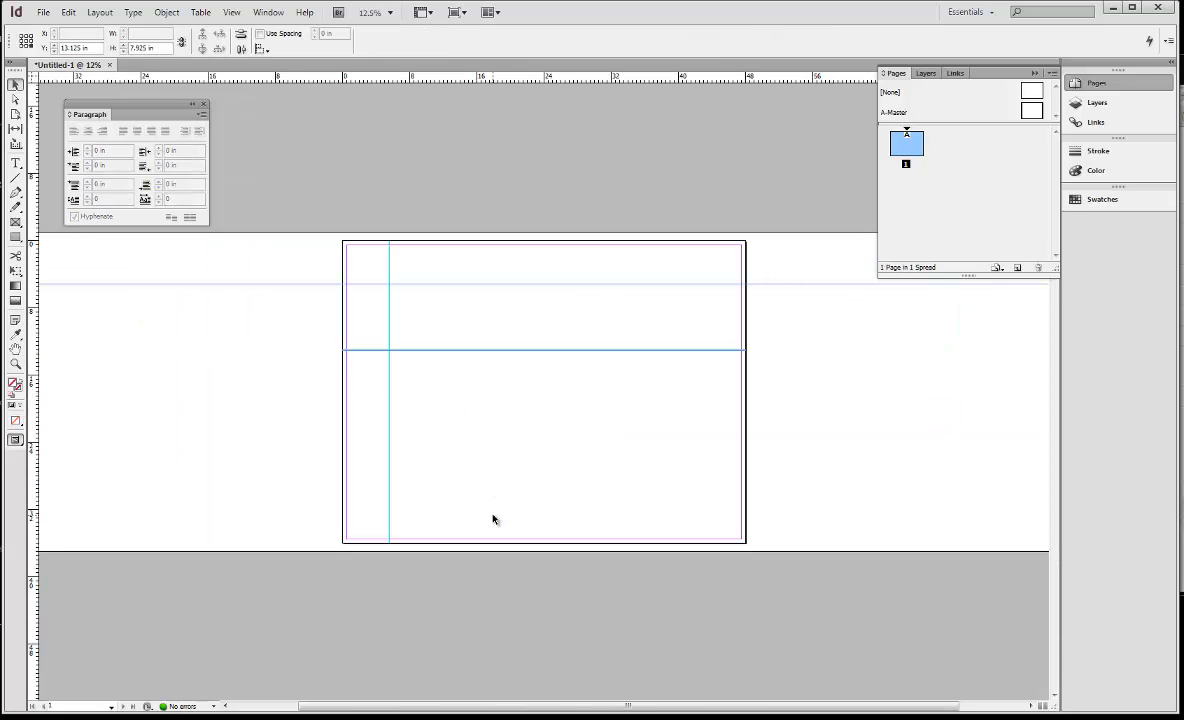
{"action": "left_click", "coordinate": [492, 517]}
{"action": "left_click_drag", "start_coordinate": [494, 402], "coordinate": [436, 319]}
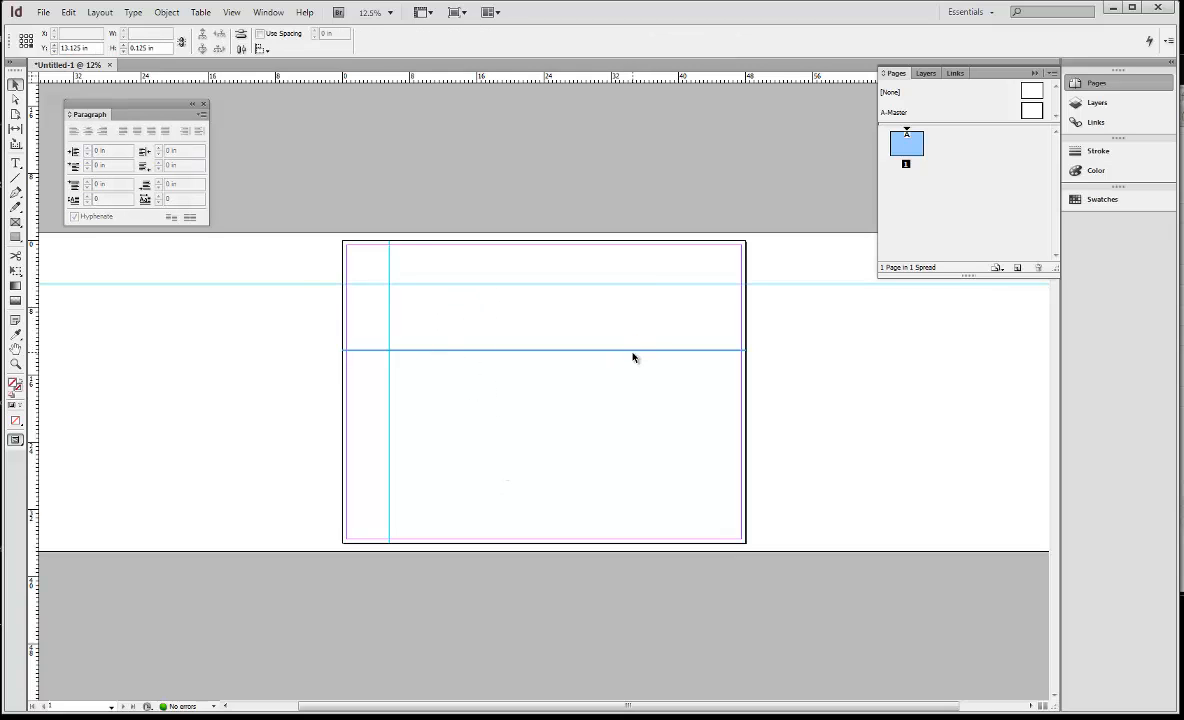
{"action": "left_click_drag", "start_coordinate": [595, 353], "coordinate": [585, 387]}
{"action": "key", "text": "ctrl+equal"}
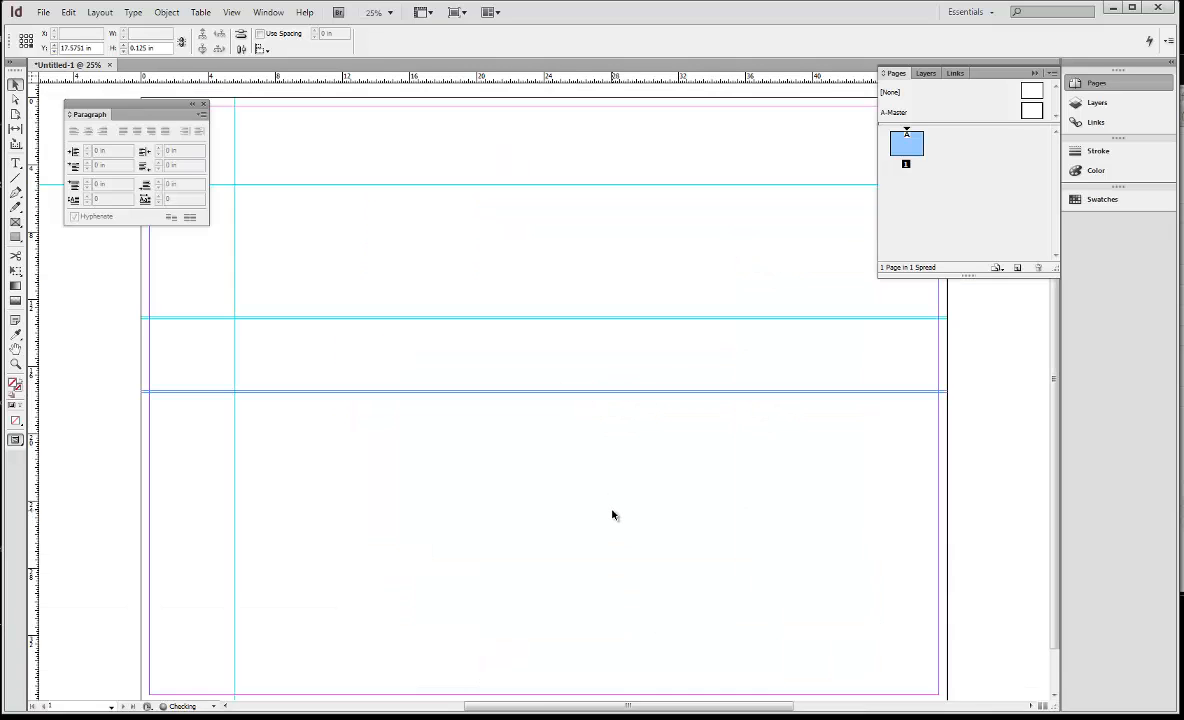
{"action": "key", "text": "ctrl+equal"}
{"action": "key", "text": "ctrl+minus"}
{"action": "left_click", "coordinate": [589, 467]}
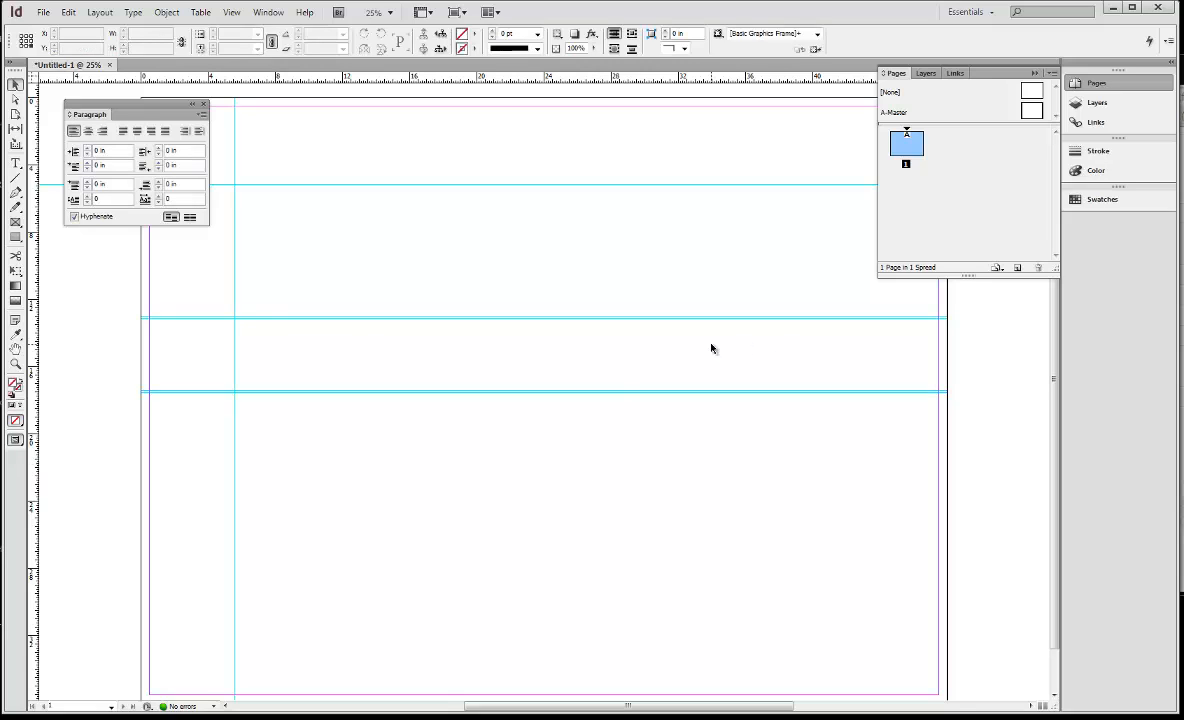
Draw a text frame about 10.8 by 5.4 in on the page, between the upper horizontal guide and the first guide pair.
{"action": "key", "text": "ctrl+minus"}
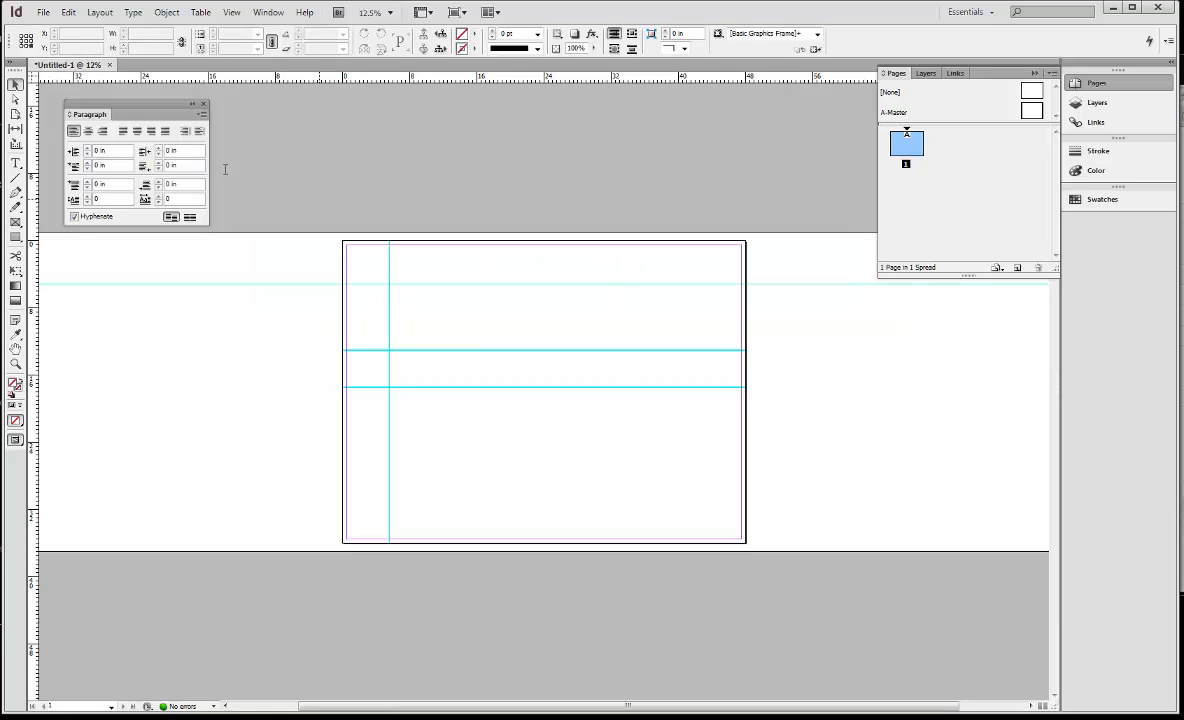
{"action": "left_click", "coordinate": [16, 165]}
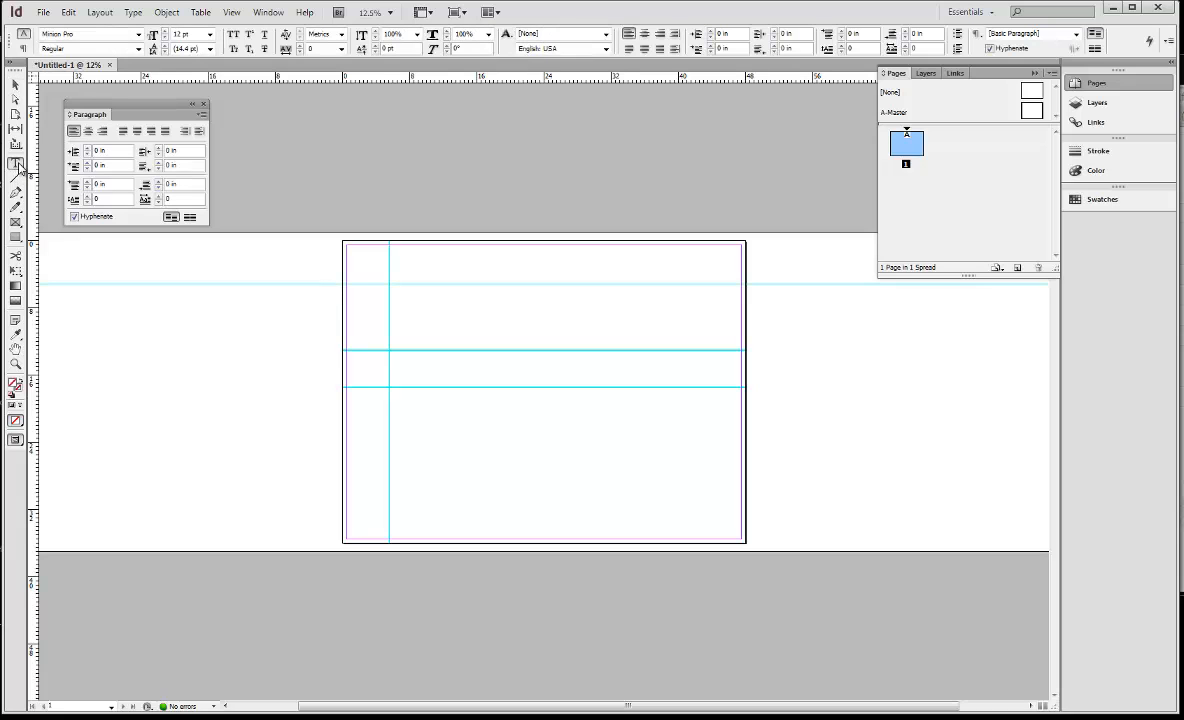
{"action": "left_click_drag", "start_coordinate": [406, 300], "coordinate": [497, 346]}
{"action": "key", "text": "ctrl+="}
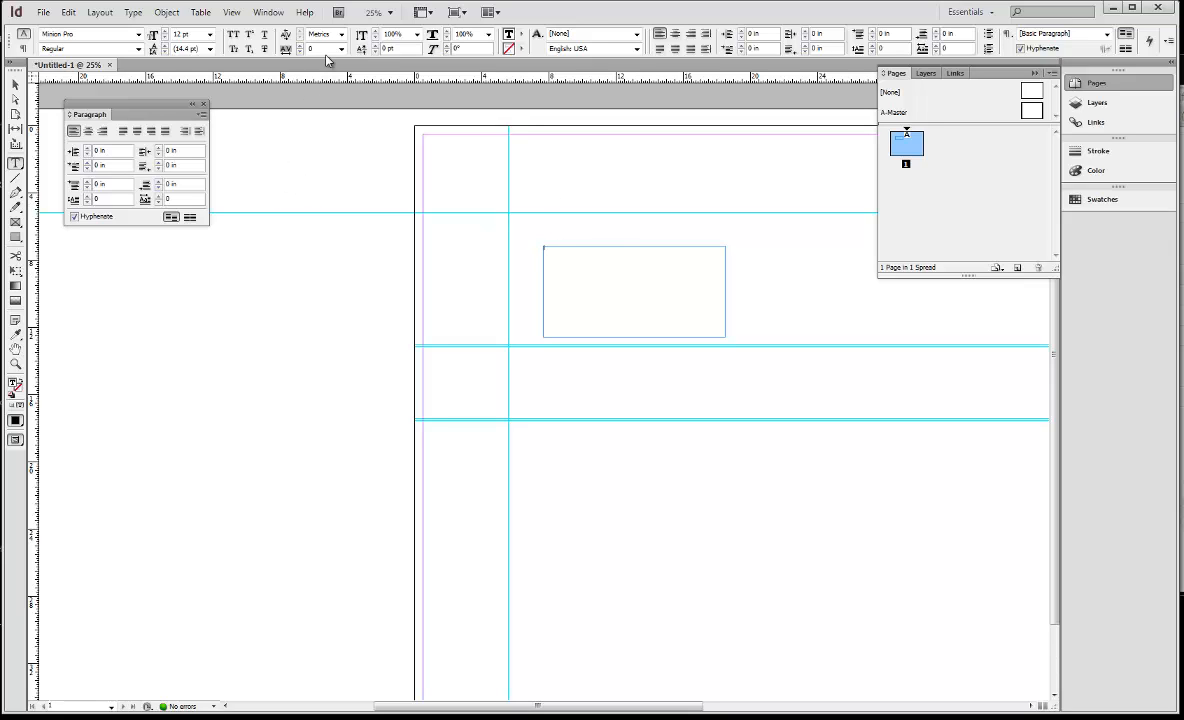
{"action": "key", "text": "ctrl+="}
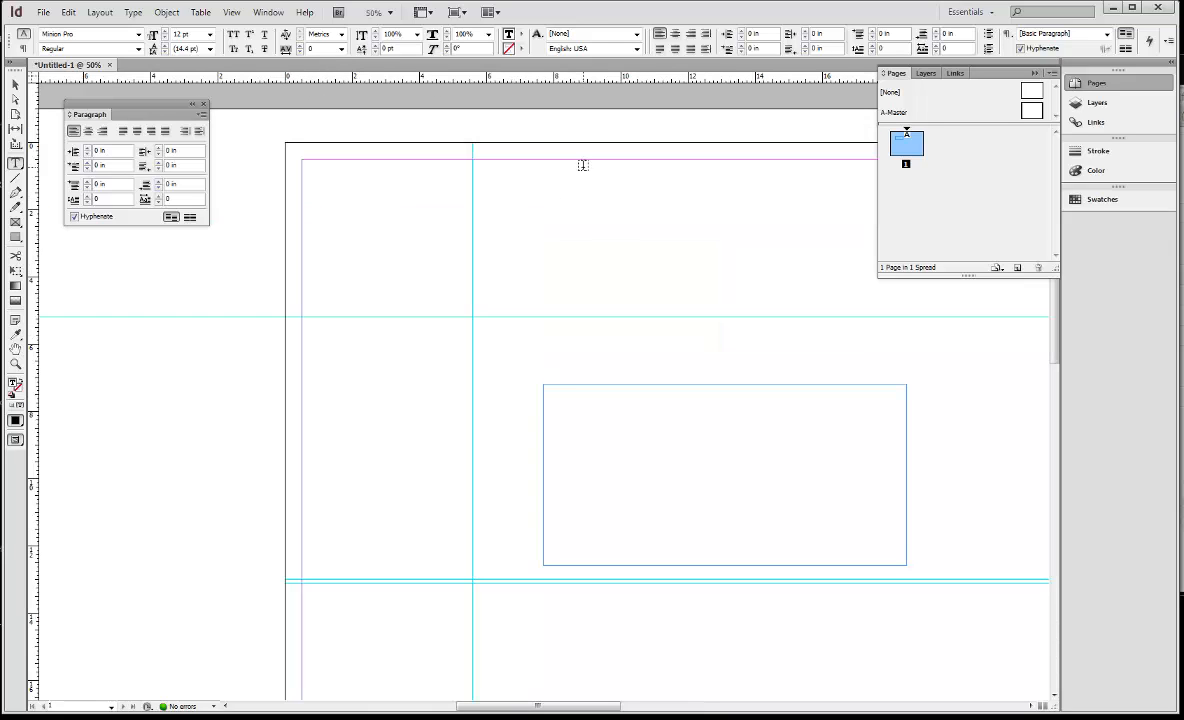
Snap the text frame to the upper guide intersection and resize it to about 8.95 by 7.8 in, ending on the first guide pair.
{"action": "left_click", "coordinate": [15, 84]}
{"action": "left_click_drag", "start_coordinate": [796, 388], "coordinate": [726, 321]}
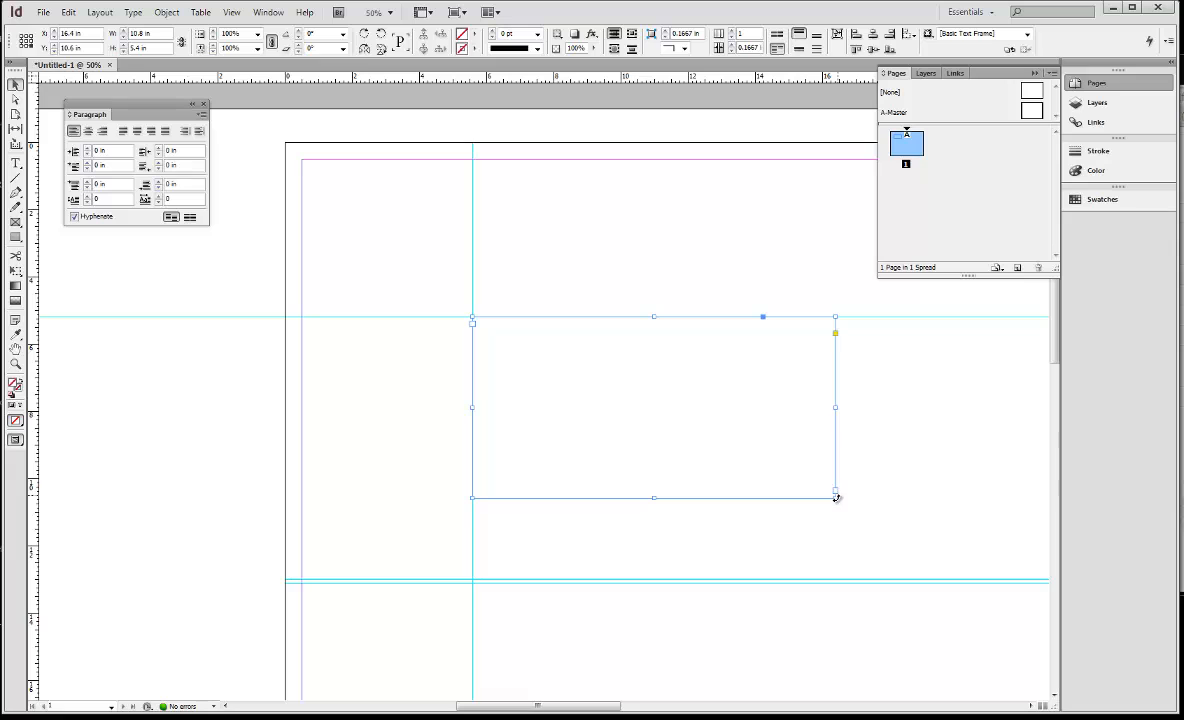
{"action": "left_click_drag", "start_coordinate": [836, 494], "coordinate": [773, 580]}
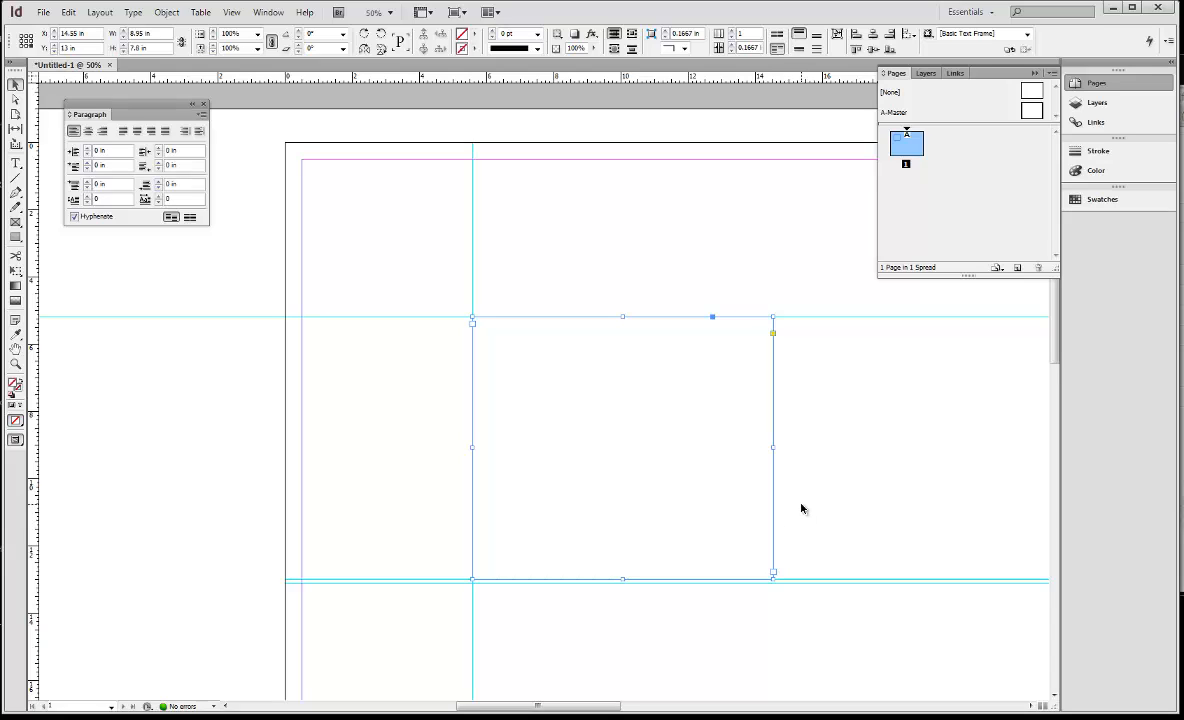
{"action": "left_click", "coordinate": [831, 445]}
{"action": "left_click", "coordinate": [775, 424]}
Enter the heading "Title" in the text frame and set its font size to 60 pt.
{"action": "double_click", "coordinate": [620, 323]}
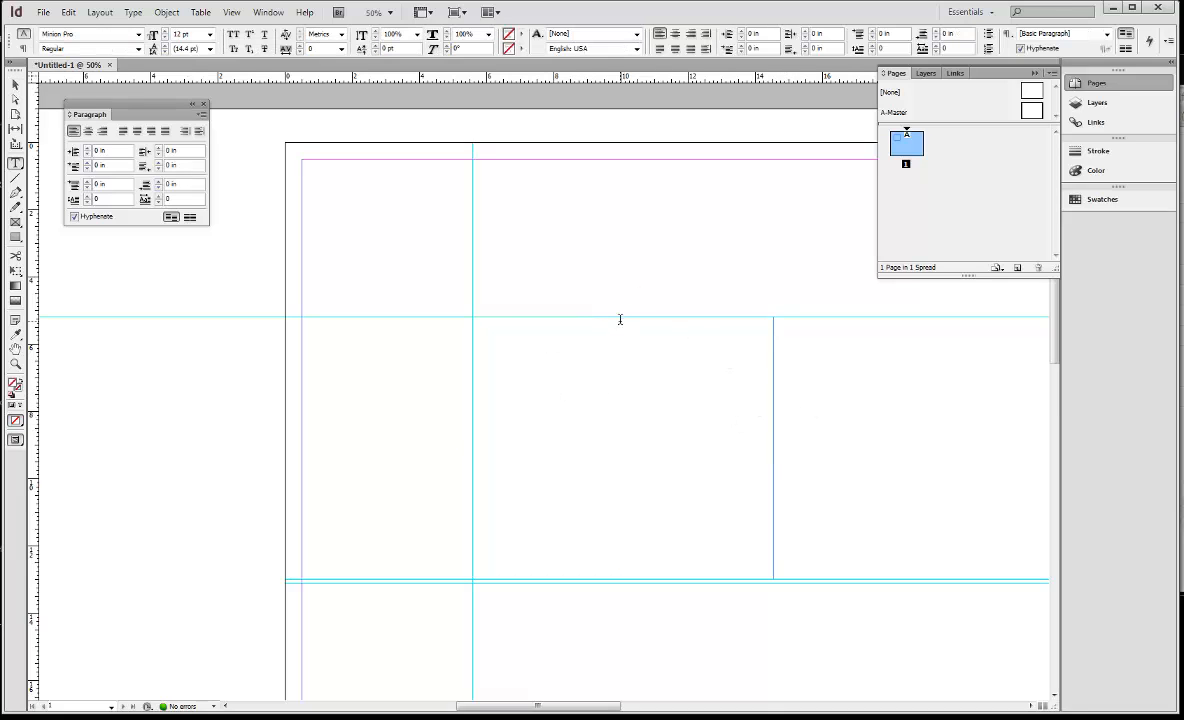
{"action": "type", "text": "Ind"}
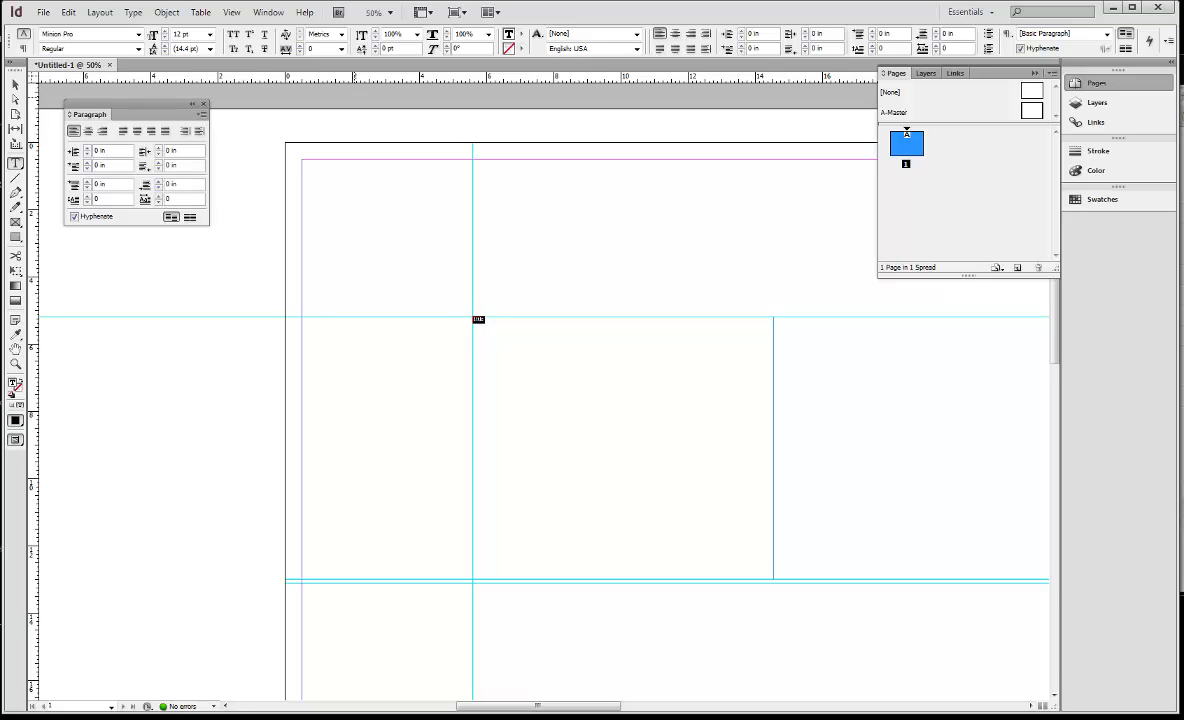
{"action": "left_click", "coordinate": [209, 34]}
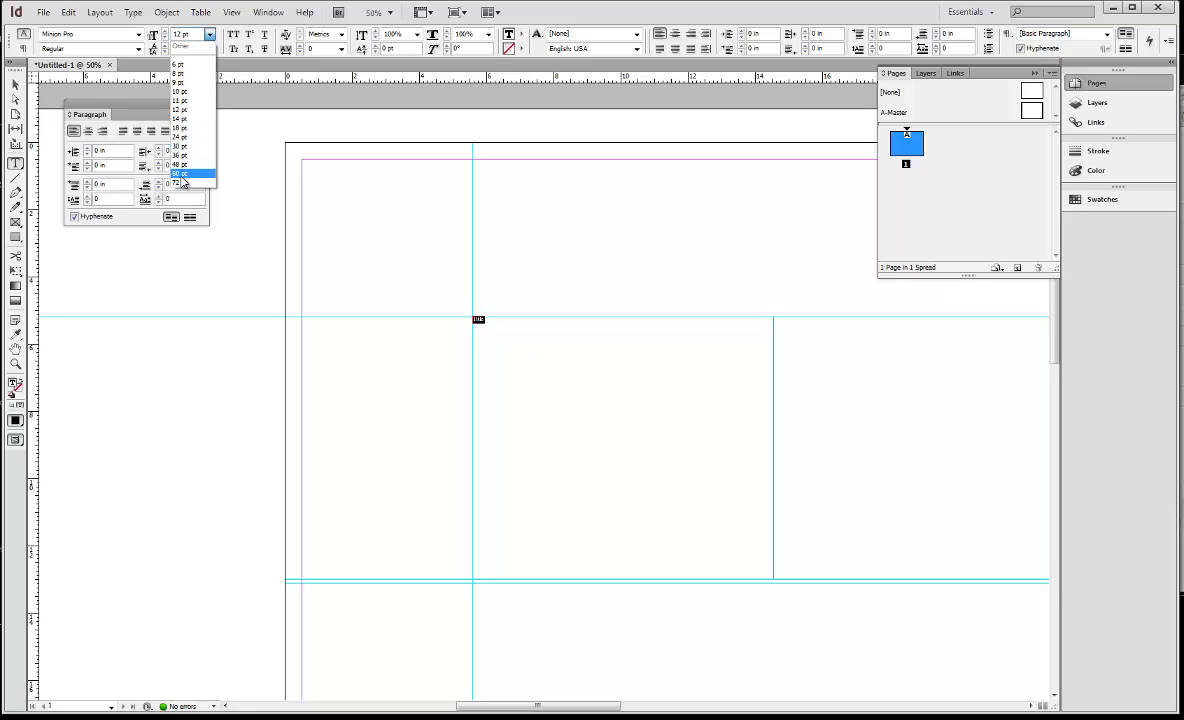
{"action": "left_click", "coordinate": [180, 174]}
{"action": "left_click", "coordinate": [470, 357]}
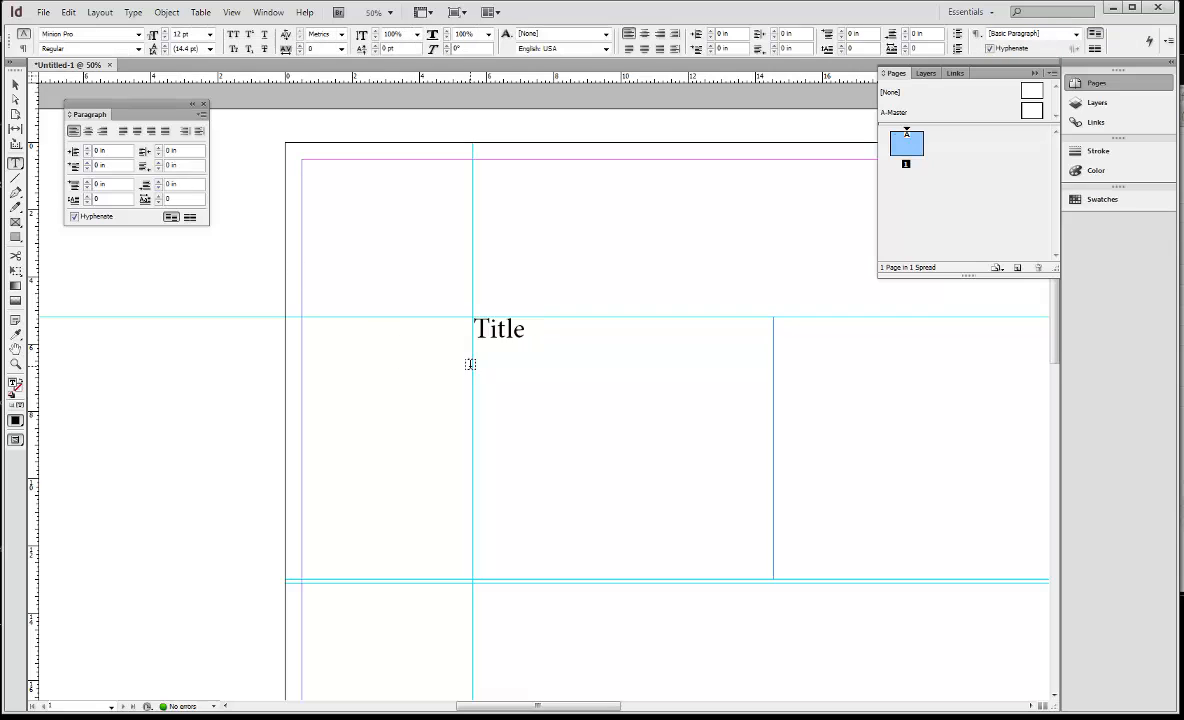
Start a new line below the heading and fill the frame with placeholder text.
{"action": "left_click", "coordinate": [537, 327]}
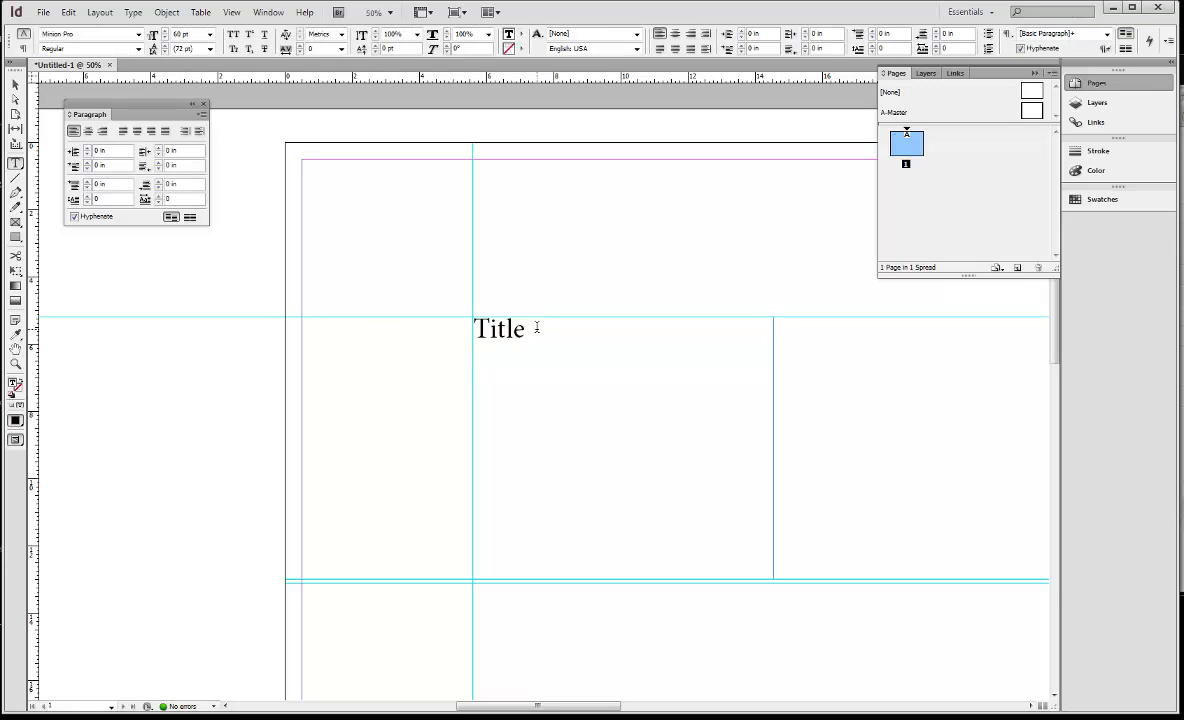
{"action": "right_click", "coordinate": [512, 388]}
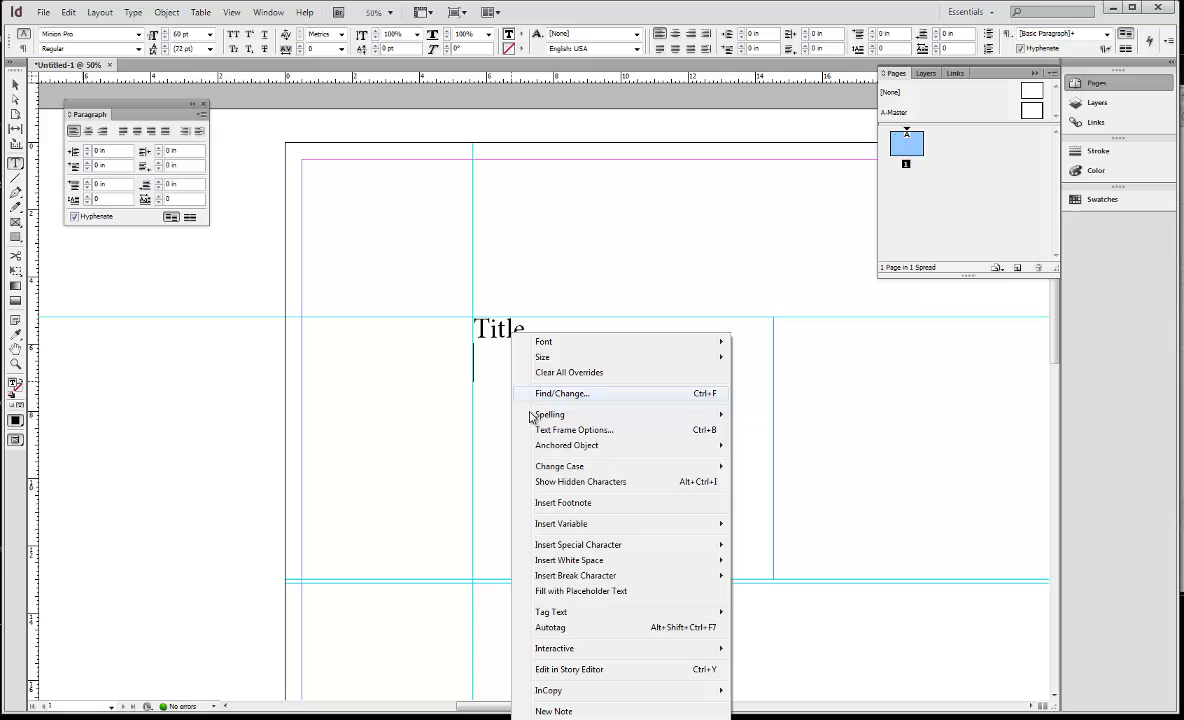
{"action": "left_click", "coordinate": [596, 591]}
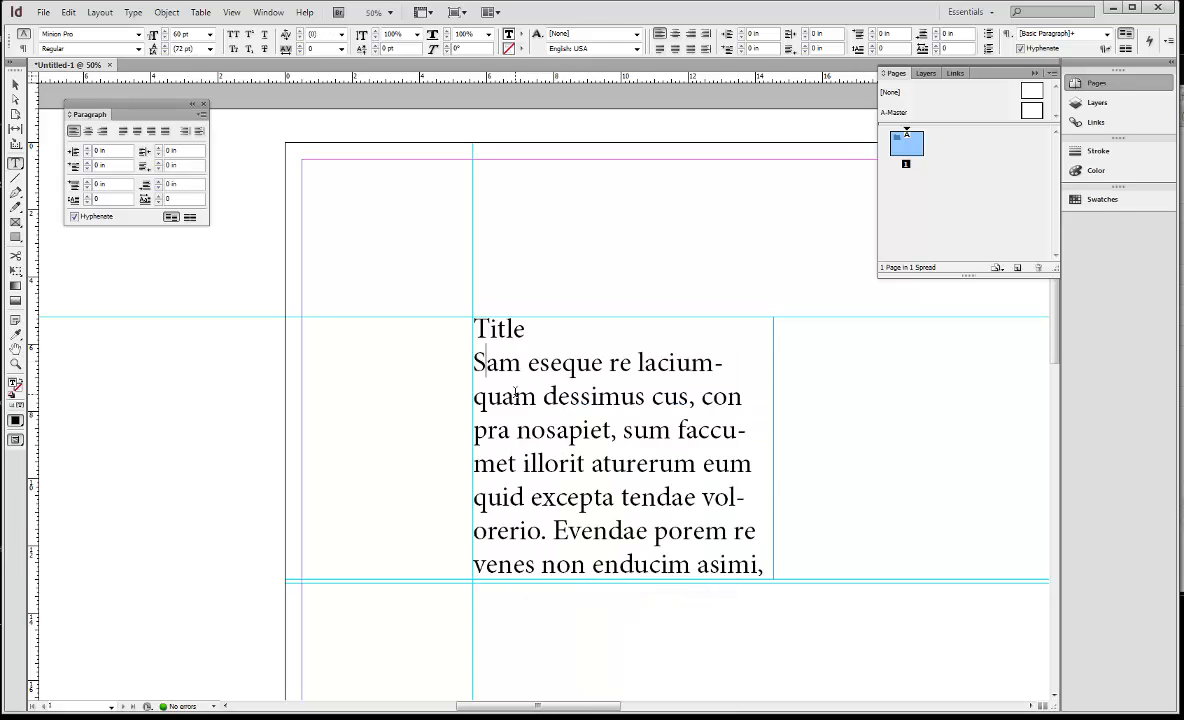
Set all the placeholder text below the heading to 12 pt.
{"action": "key", "text": "Home"}
{"action": "key", "text": "shift+End"}
{"action": "key", "text": "ctrl+shift+End"}
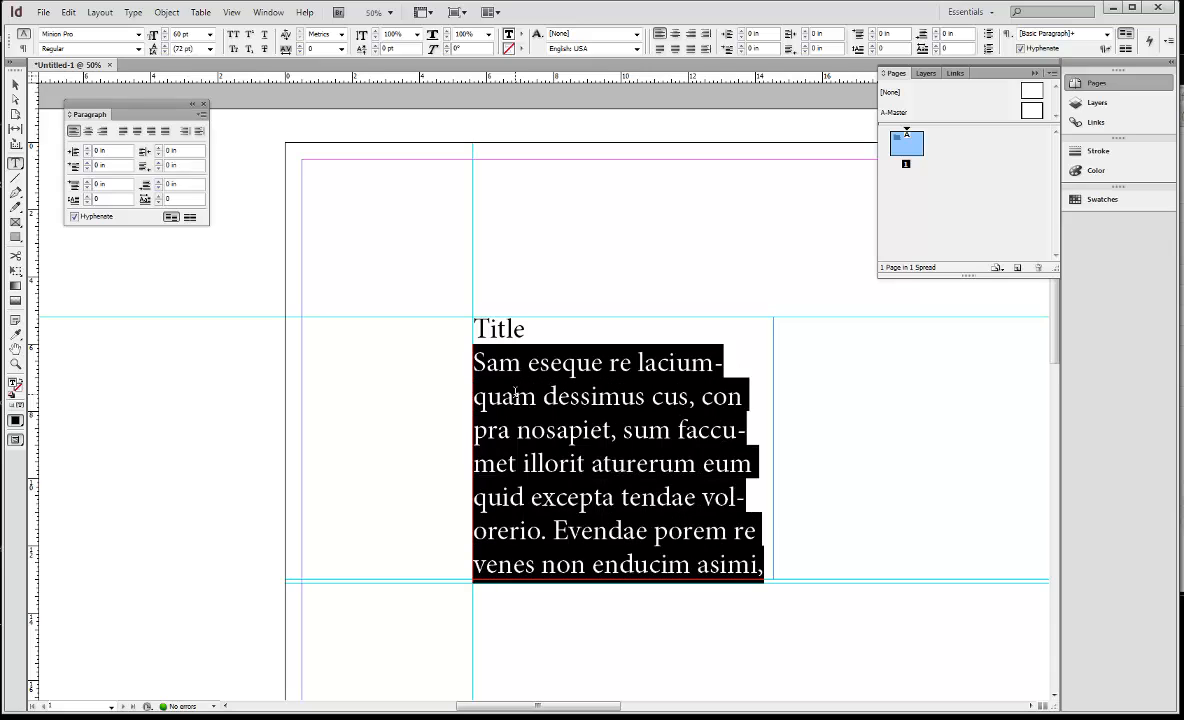
{"action": "left_click", "coordinate": [209, 34]}
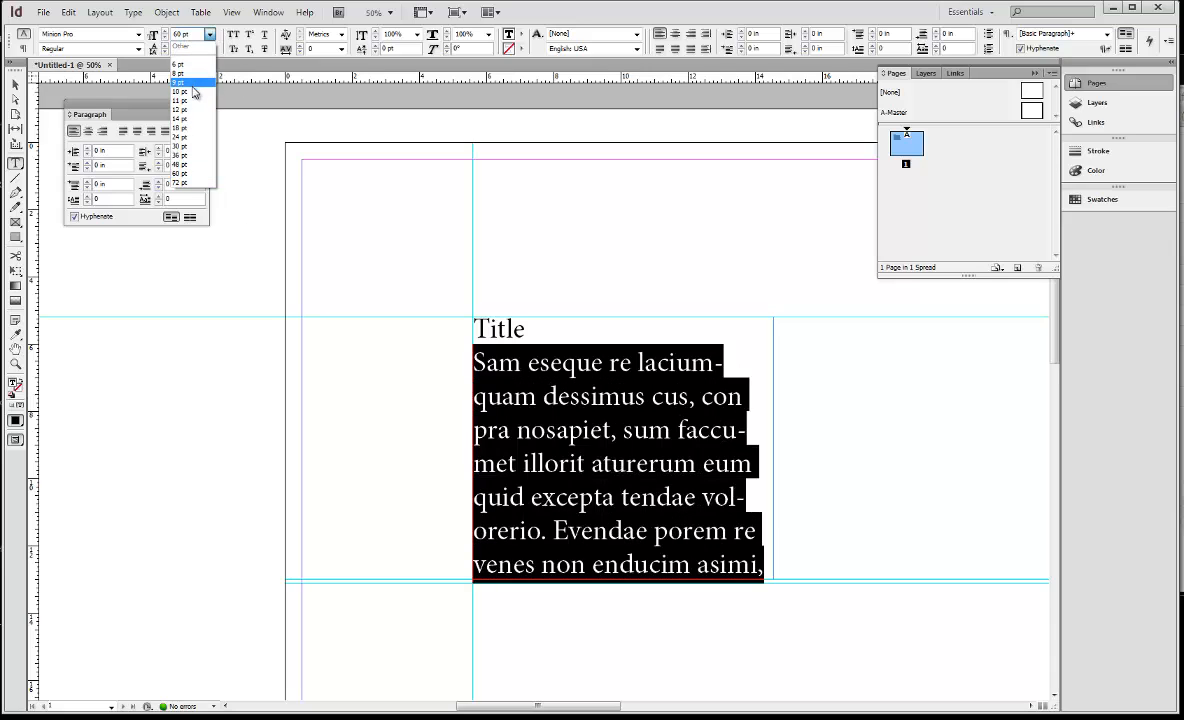
{"action": "left_click", "coordinate": [180, 109]}
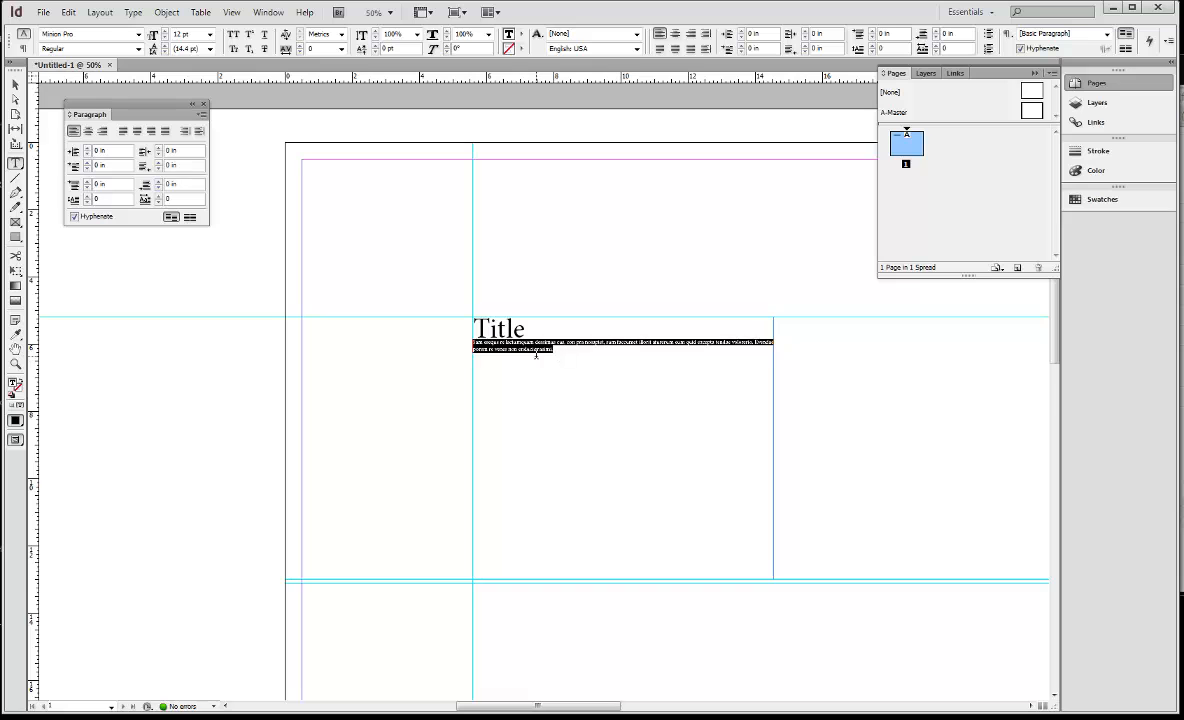
Fill the rest of the text frame with more placeholder text after the existing body text.
{"action": "left_click", "coordinate": [553, 350]}
{"action": "right_click", "coordinate": [555, 349]}
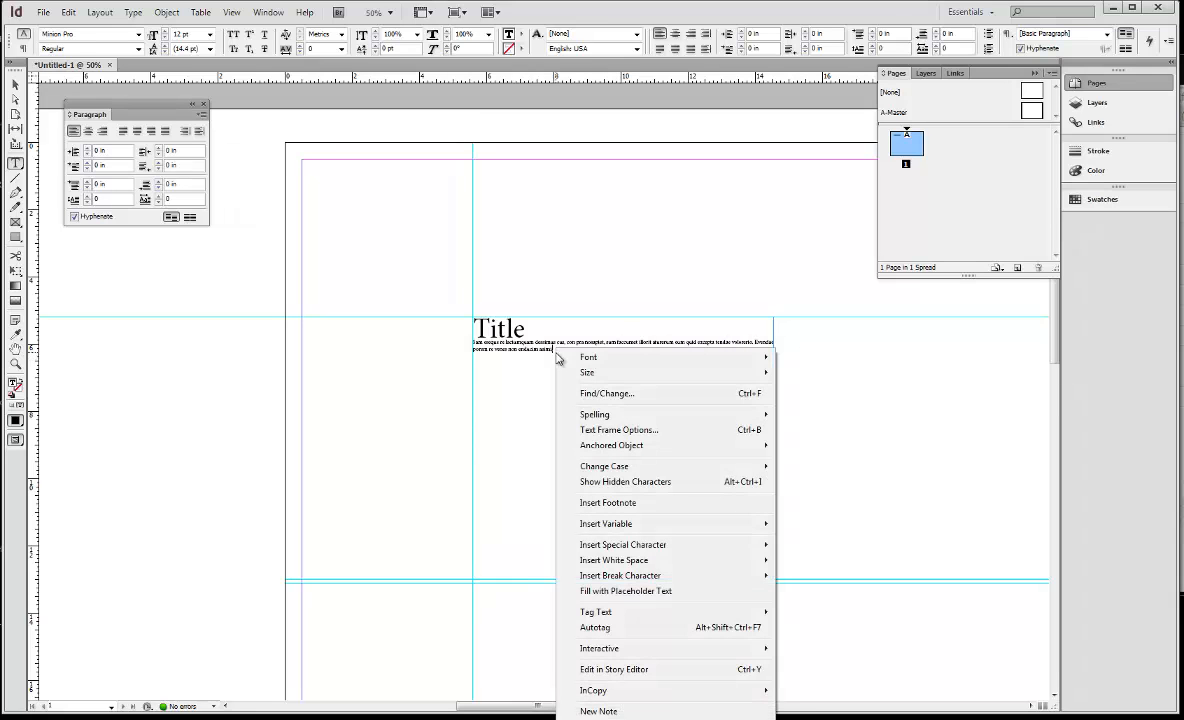
{"action": "left_click", "coordinate": [655, 591]}
{"action": "triple_click", "coordinate": [553, 376]}
{"action": "left_click", "coordinate": [553, 376]}
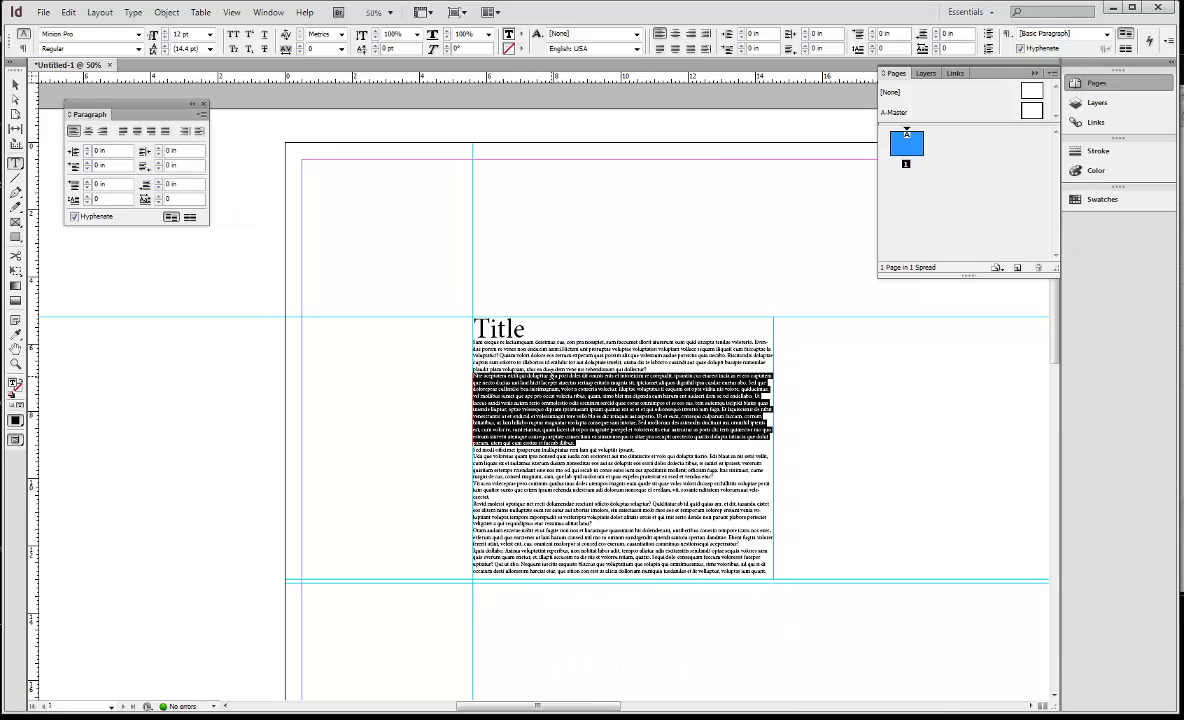
{"action": "left_click", "coordinate": [553, 376]}
{"action": "left_click", "coordinate": [527, 332]}
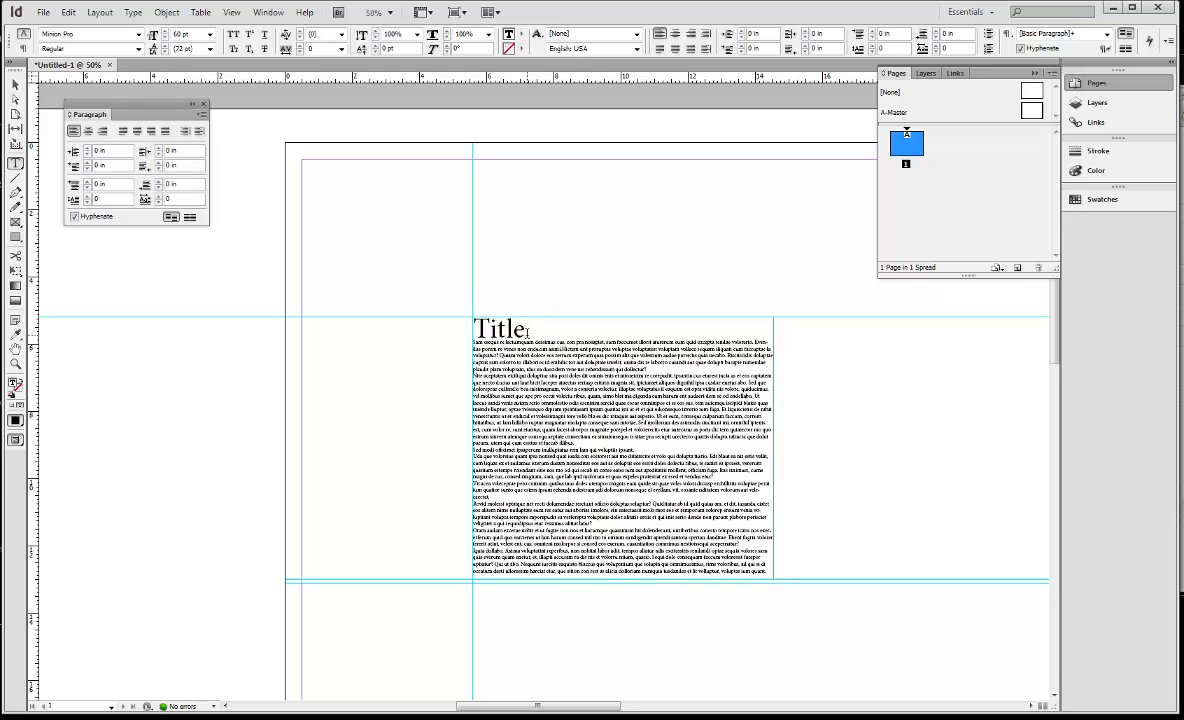
{"action": "key", "text": "Return"}
{"action": "key", "text": "BackSpace"}
Narrow the text frame to about 4.6 in wide by moving in its right edge, then deselect it.
{"action": "left_click", "coordinate": [16, 82]}
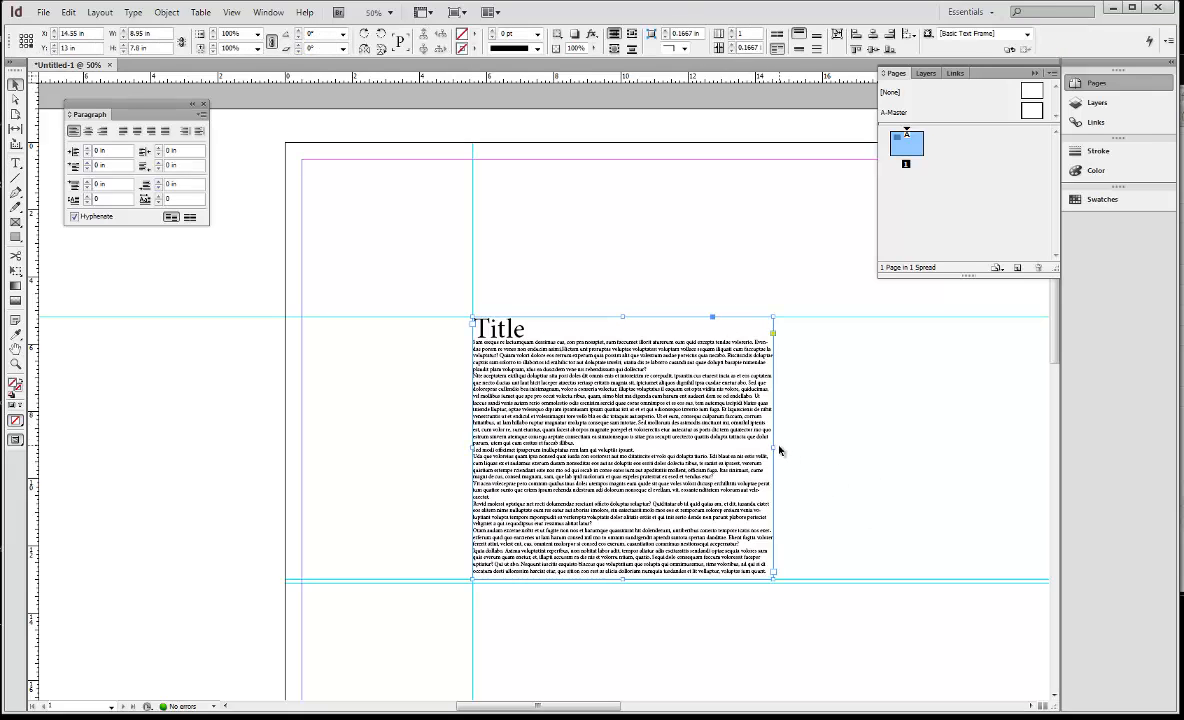
{"action": "left_click_drag", "start_coordinate": [773, 447], "coordinate": [628, 435]}
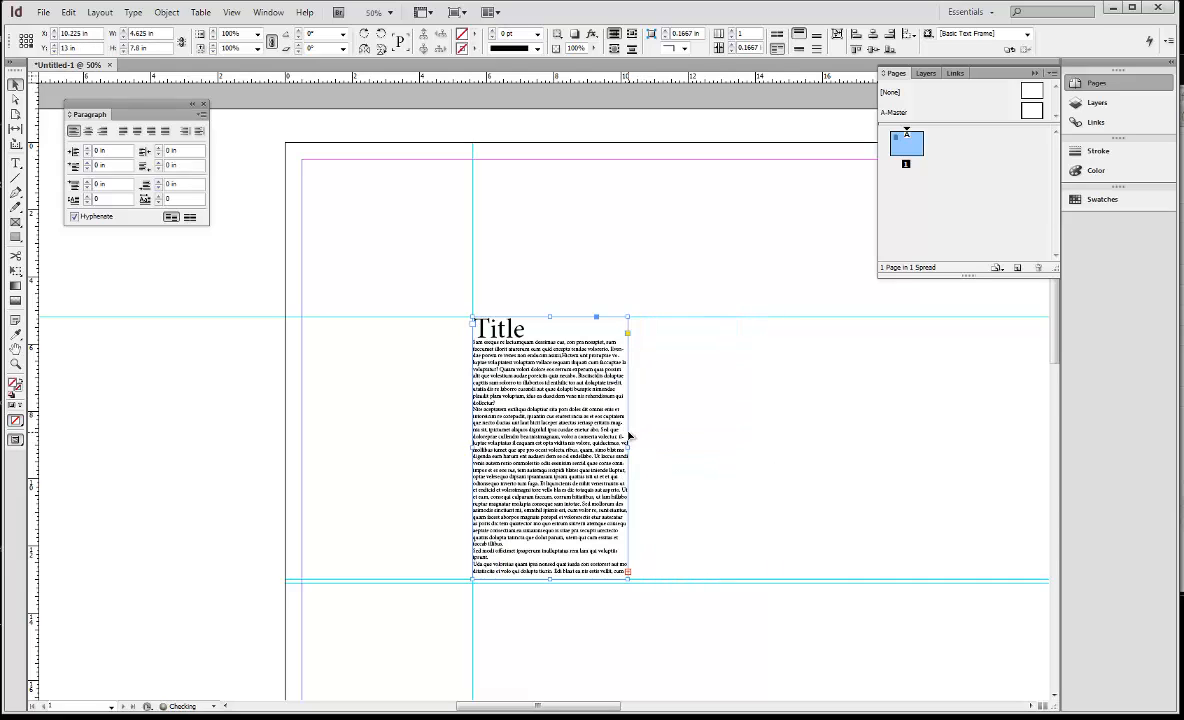
{"action": "left_click", "coordinate": [735, 492]}
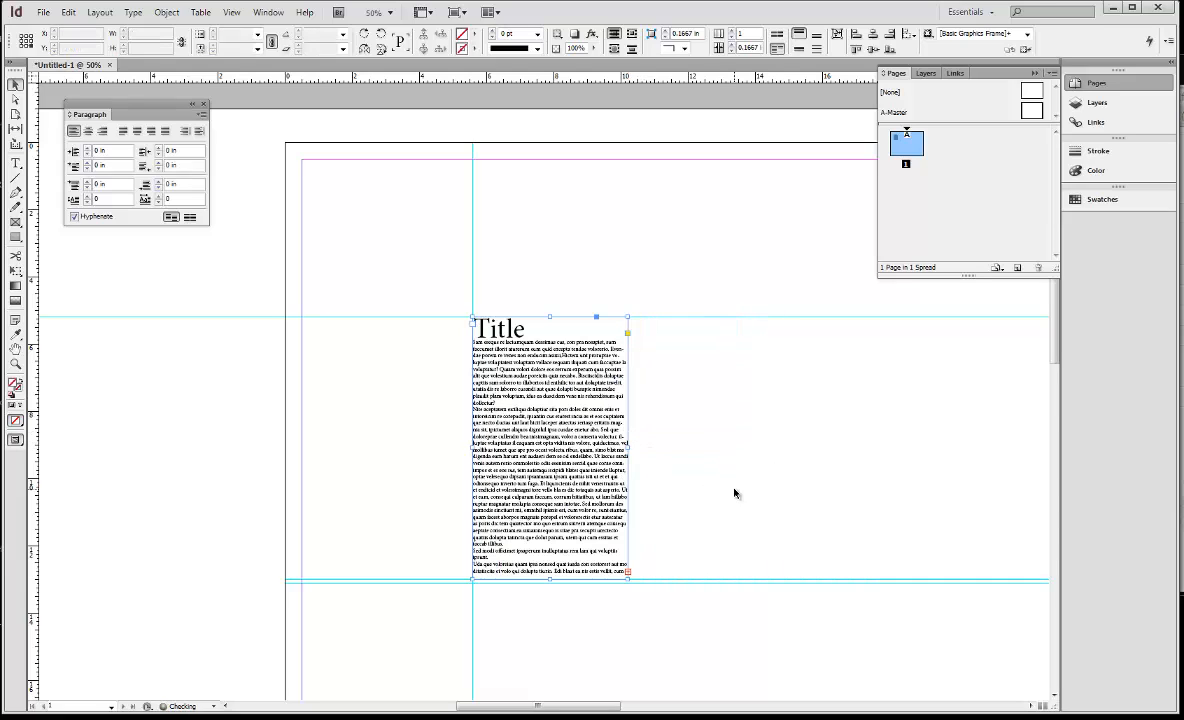
{"action": "left_click", "coordinate": [544, 437]}
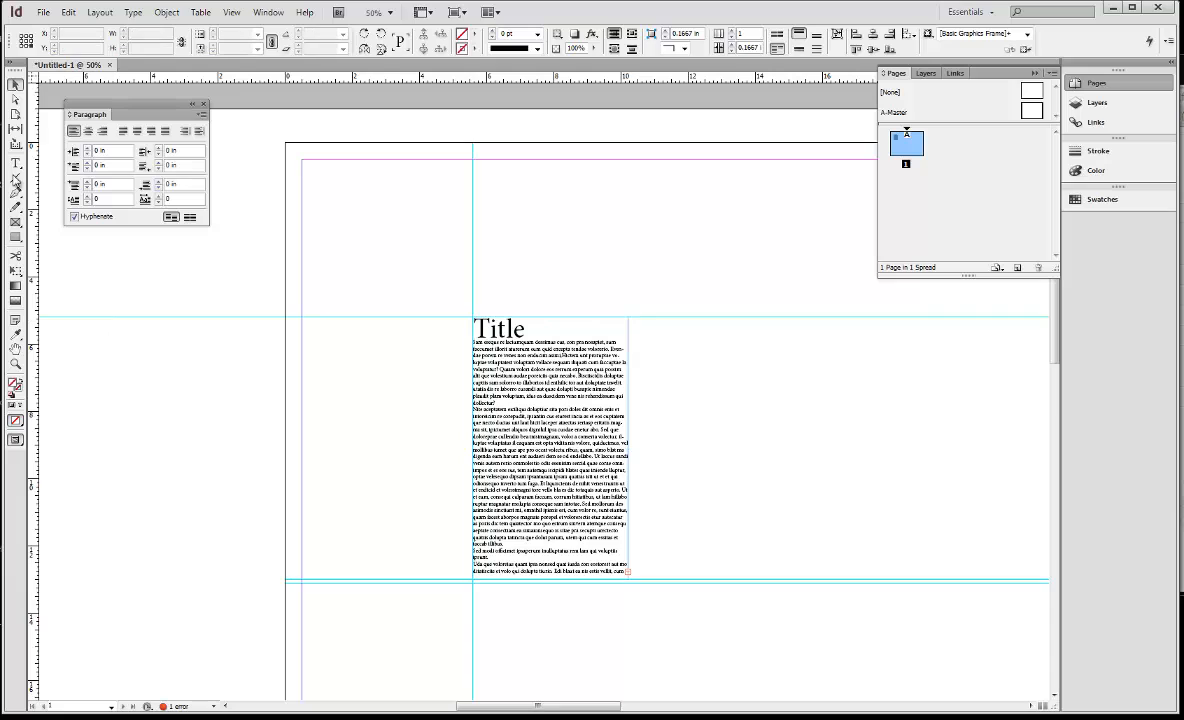
Draw a second text frame beside the first, about 6 by 7.8 in, spanning from the upper horizontal guide to the first guide pair.
{"action": "left_click", "coordinate": [16, 163]}
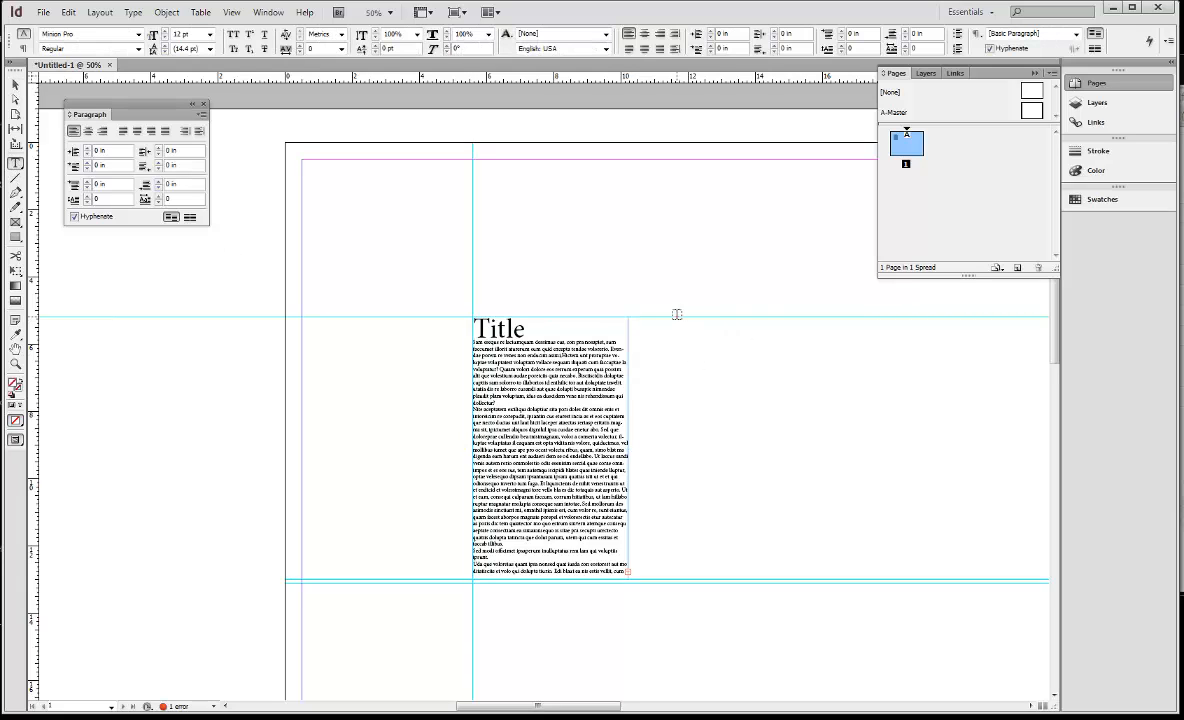
{"action": "left_click_drag", "start_coordinate": [673, 324], "coordinate": [875, 578]}
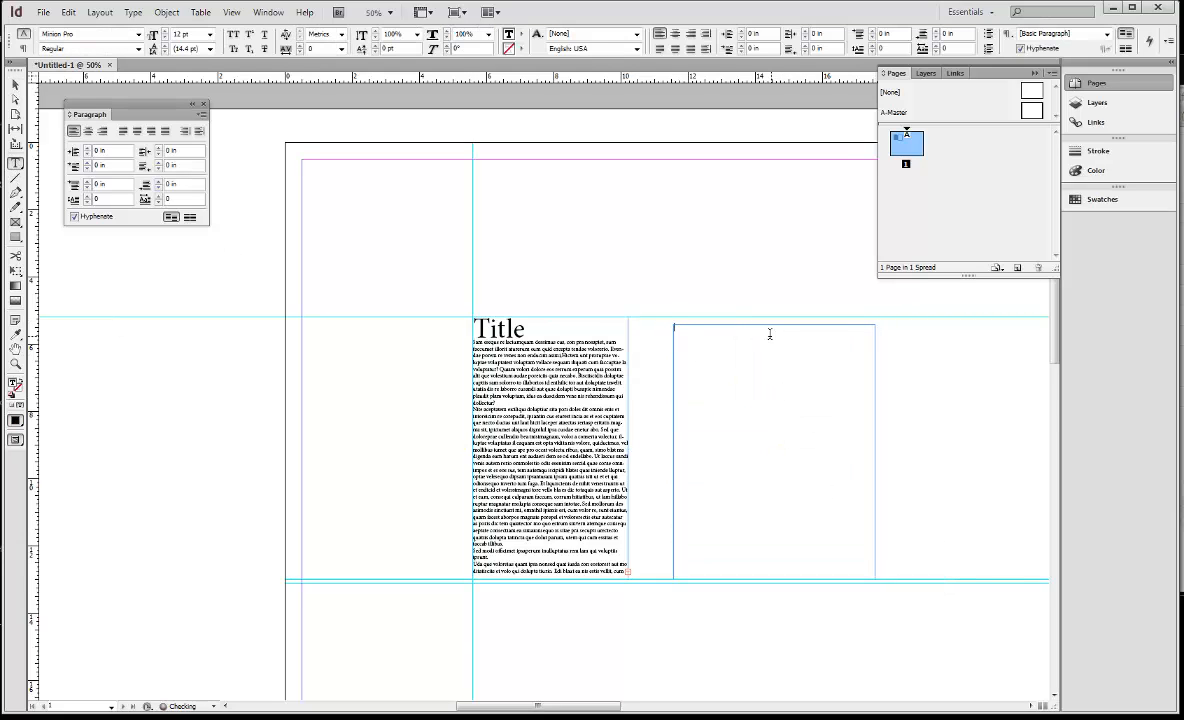
{"action": "key", "text": "Escape"}
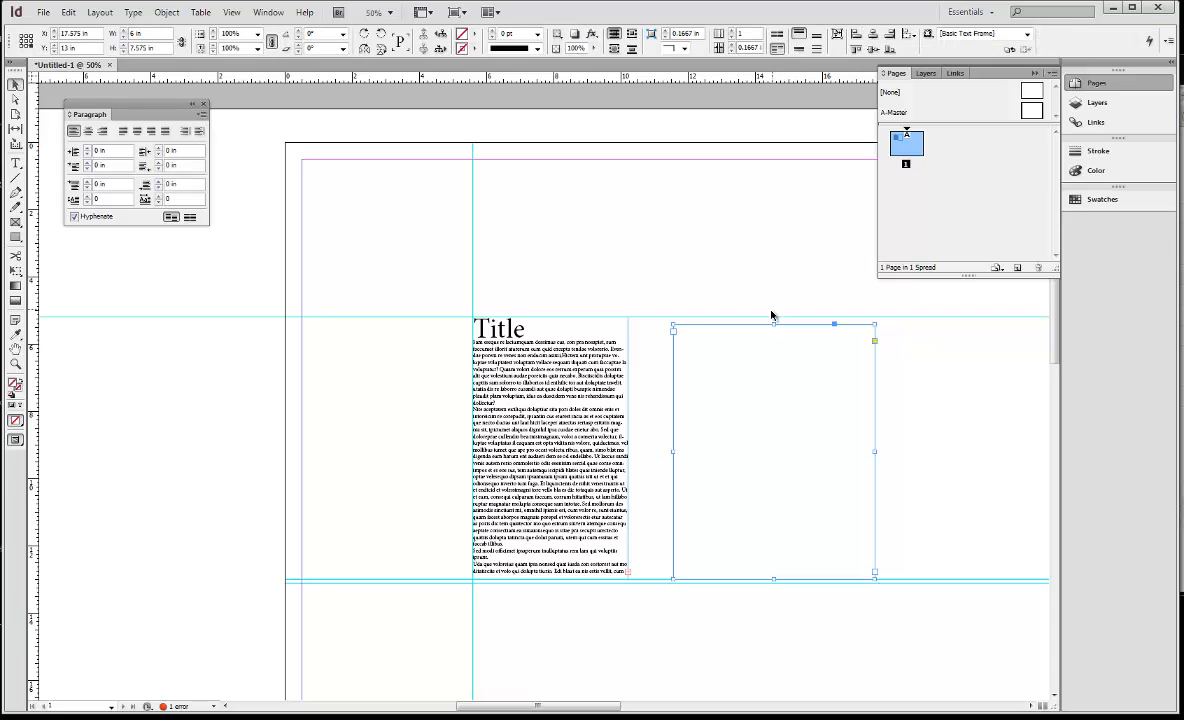
{"action": "left_click_drag", "start_coordinate": [772, 323], "coordinate": [770, 317]}
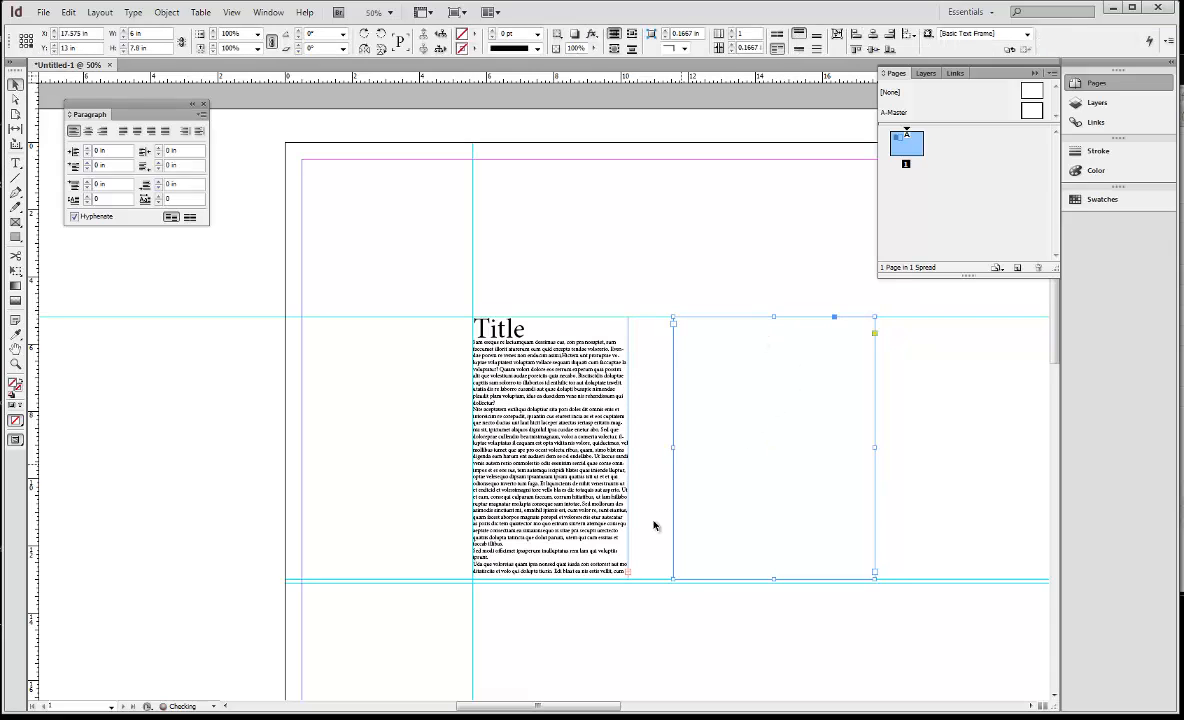
Thread the overset text from the first text frame into the empty second frame.
{"action": "left_click", "coordinate": [629, 573]}
{"action": "left_click", "coordinate": [650, 617]}
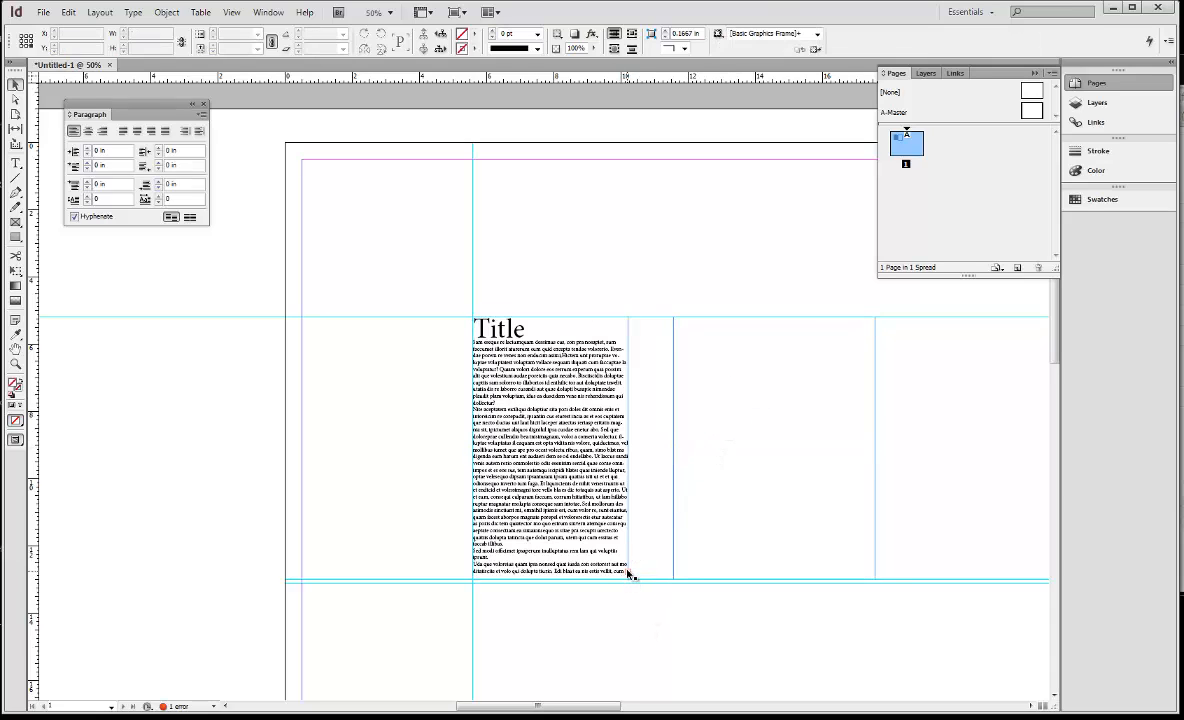
{"action": "left_click", "coordinate": [629, 573]}
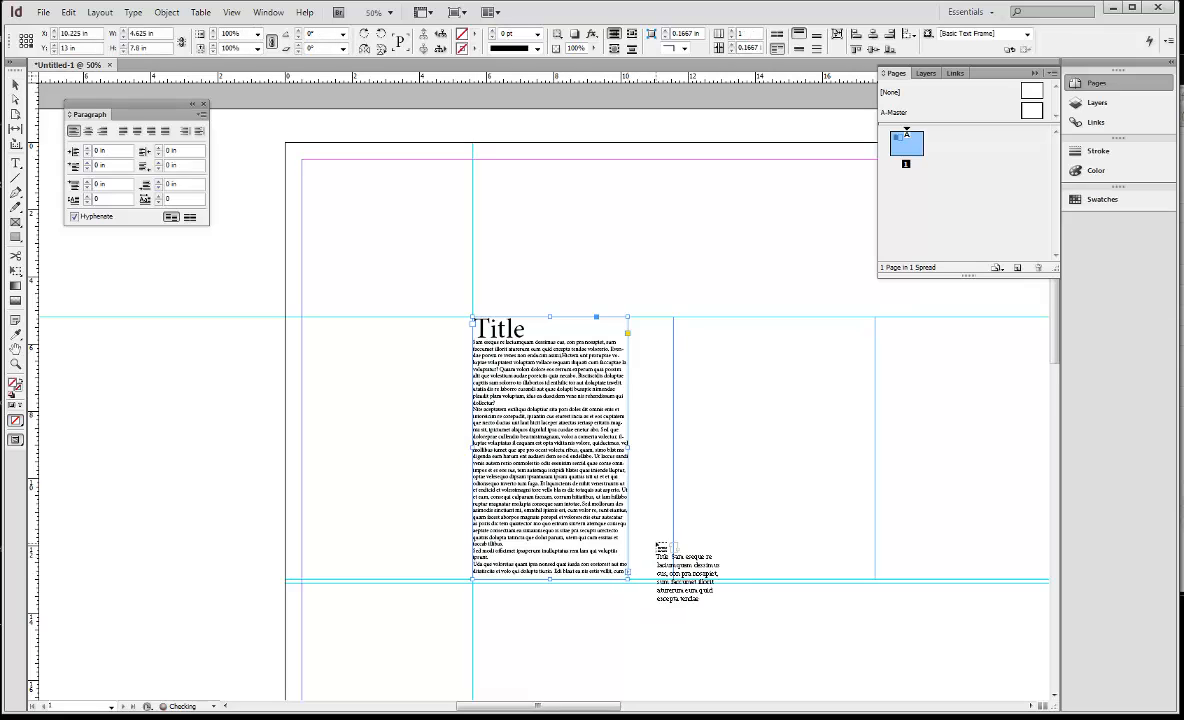
{"action": "left_click", "coordinate": [690, 347]}
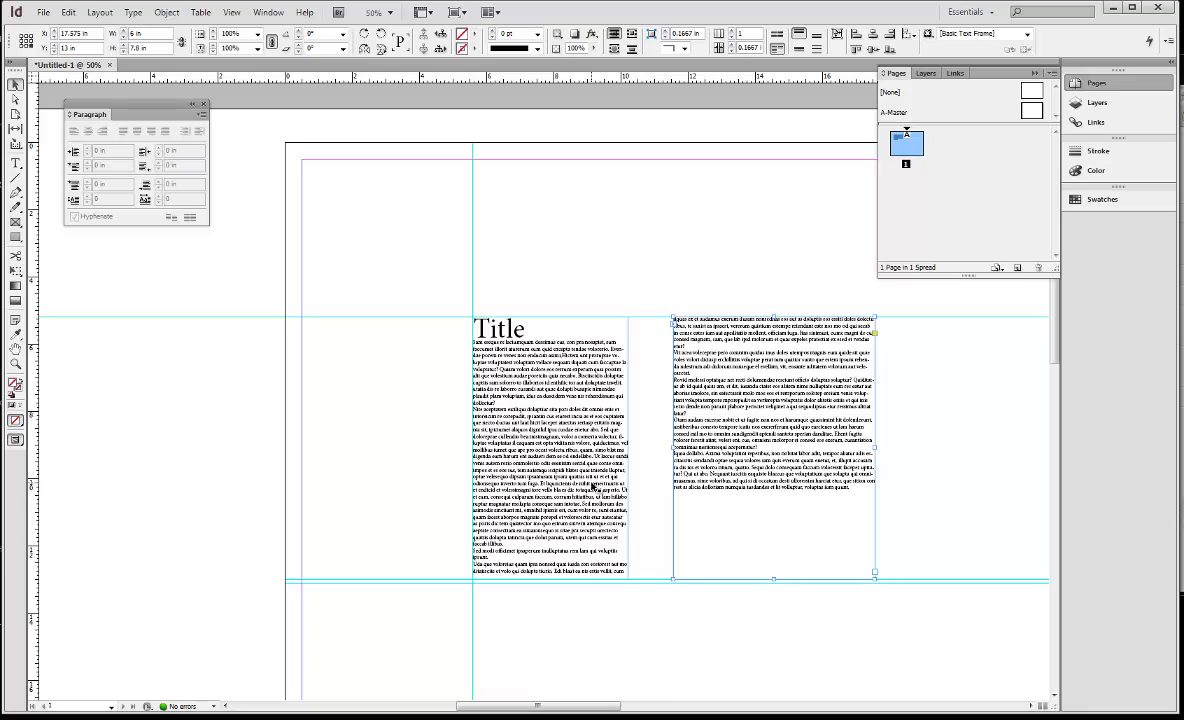
Widen the first text frame to about 5.3 in by moving its right edge, and deselect it.
{"action": "left_click", "coordinate": [608, 477]}
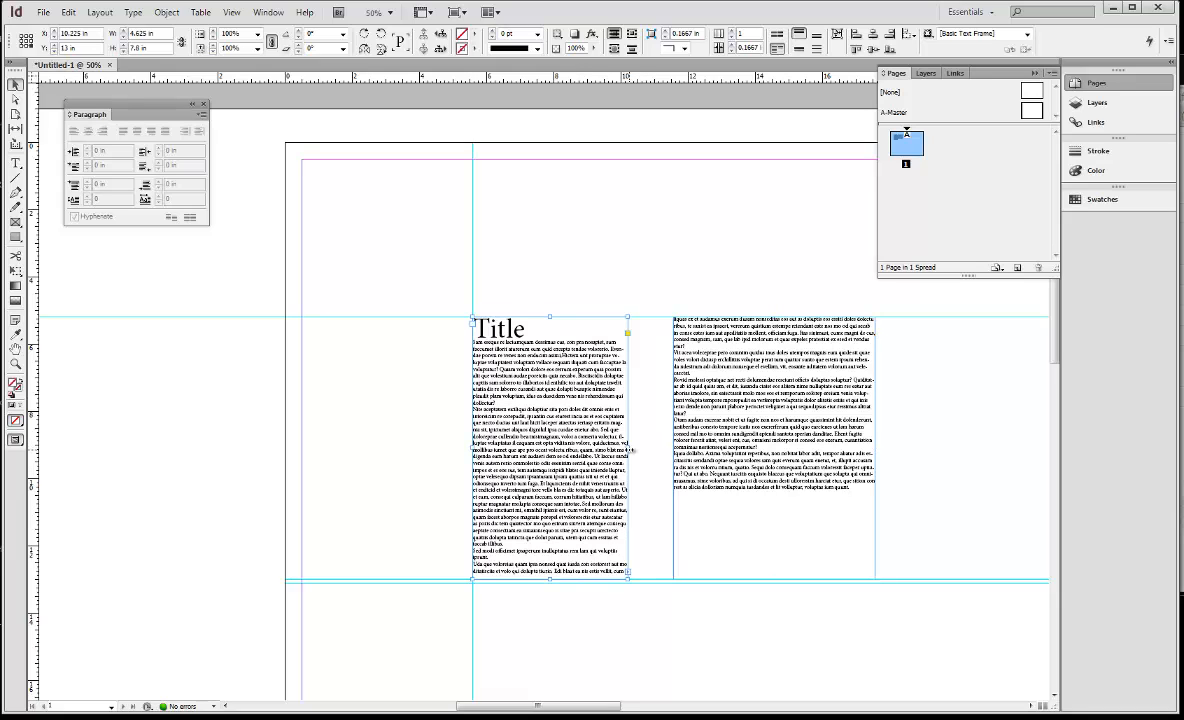
{"action": "left_click_drag", "start_coordinate": [628, 450], "coordinate": [651, 452]}
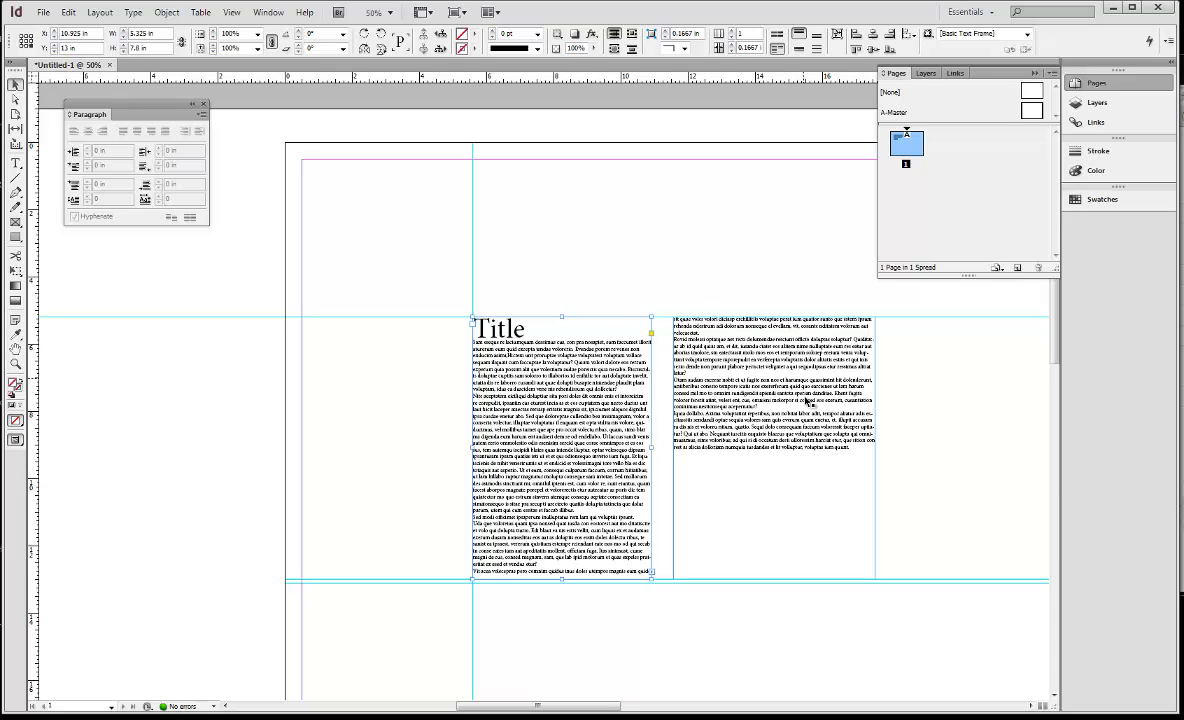
{"action": "left_click", "coordinate": [922, 553]}
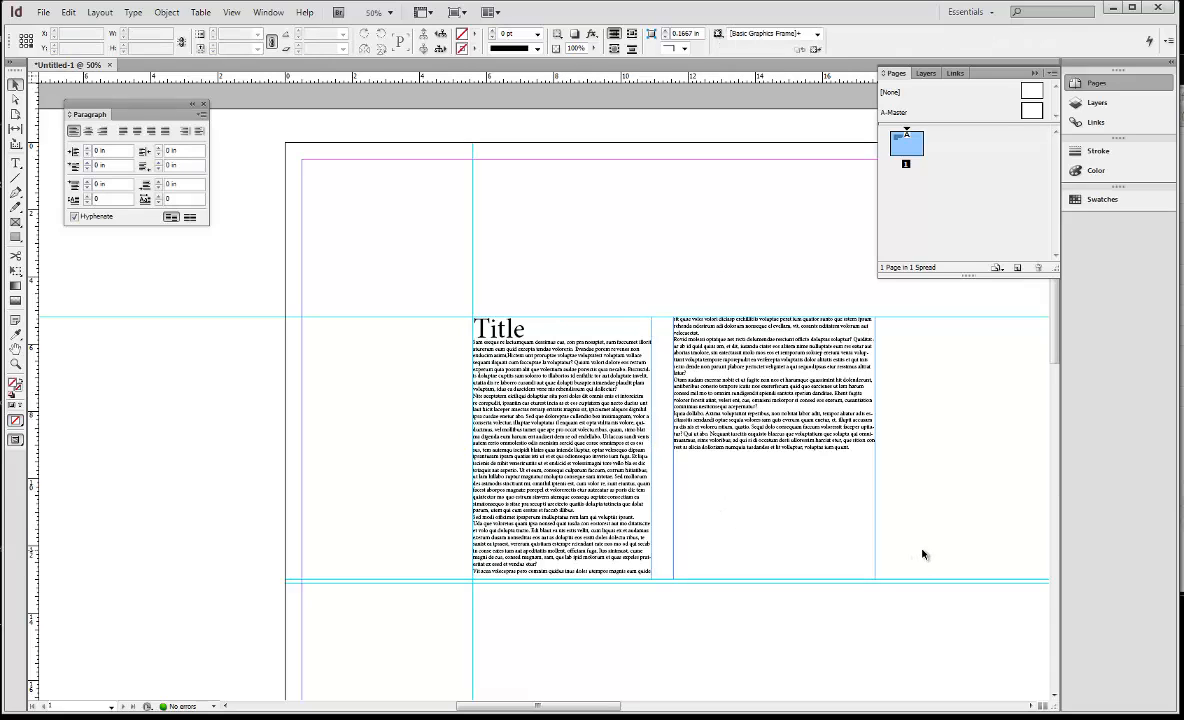
Show the frame edges around the text frames.
{"action": "key", "text": "ctrl+minus"}
{"action": "key", "text": "ctrl+equal"}
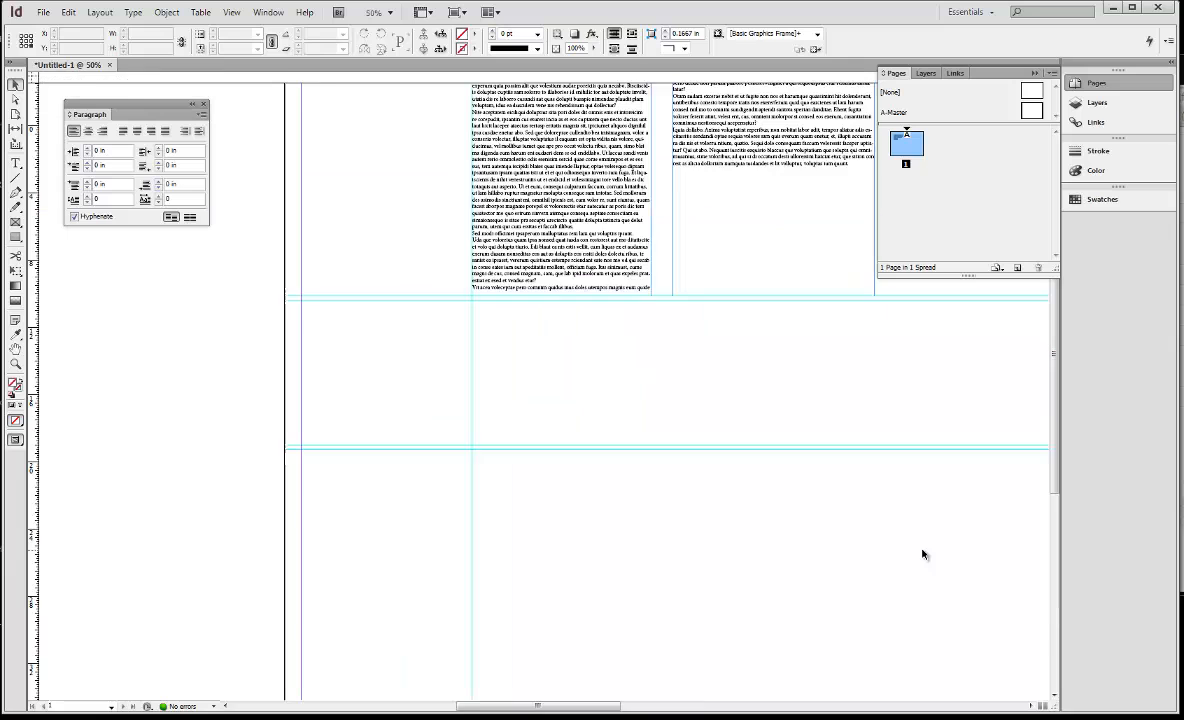
{"action": "key", "text": "ctrl+minus"}
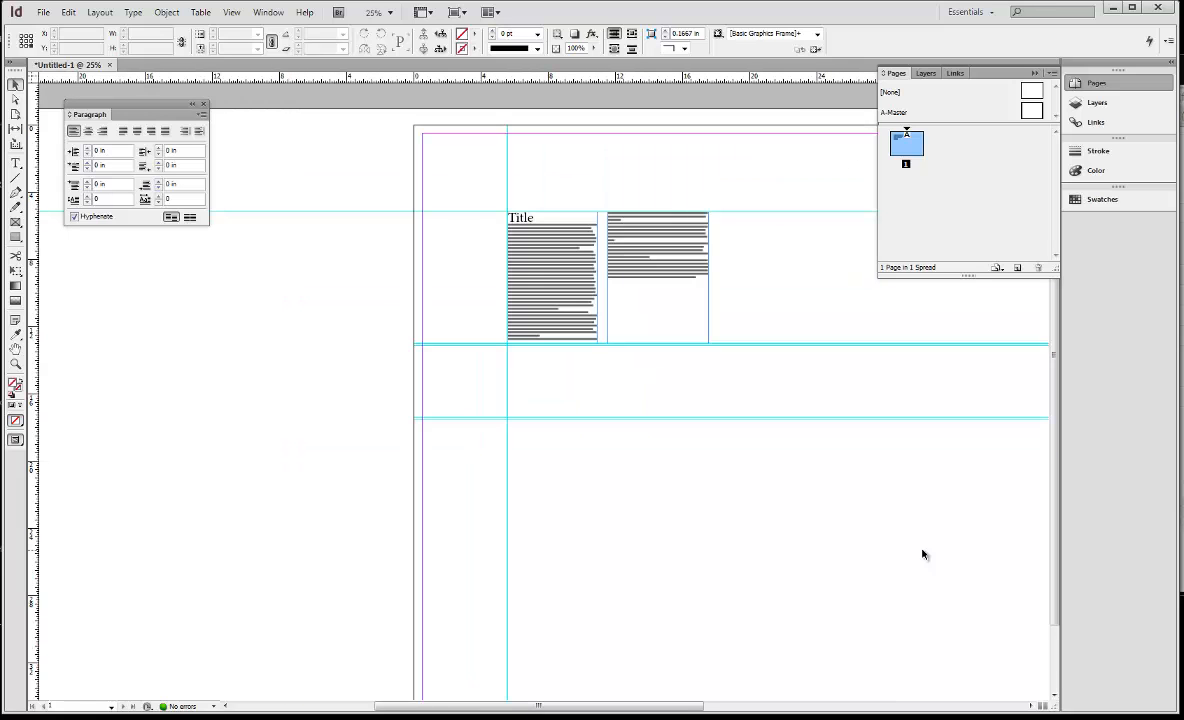
{"action": "key", "text": "space"}
{"action": "left_click_drag", "start_coordinate": [740, 450], "coordinate": [513, 556]}
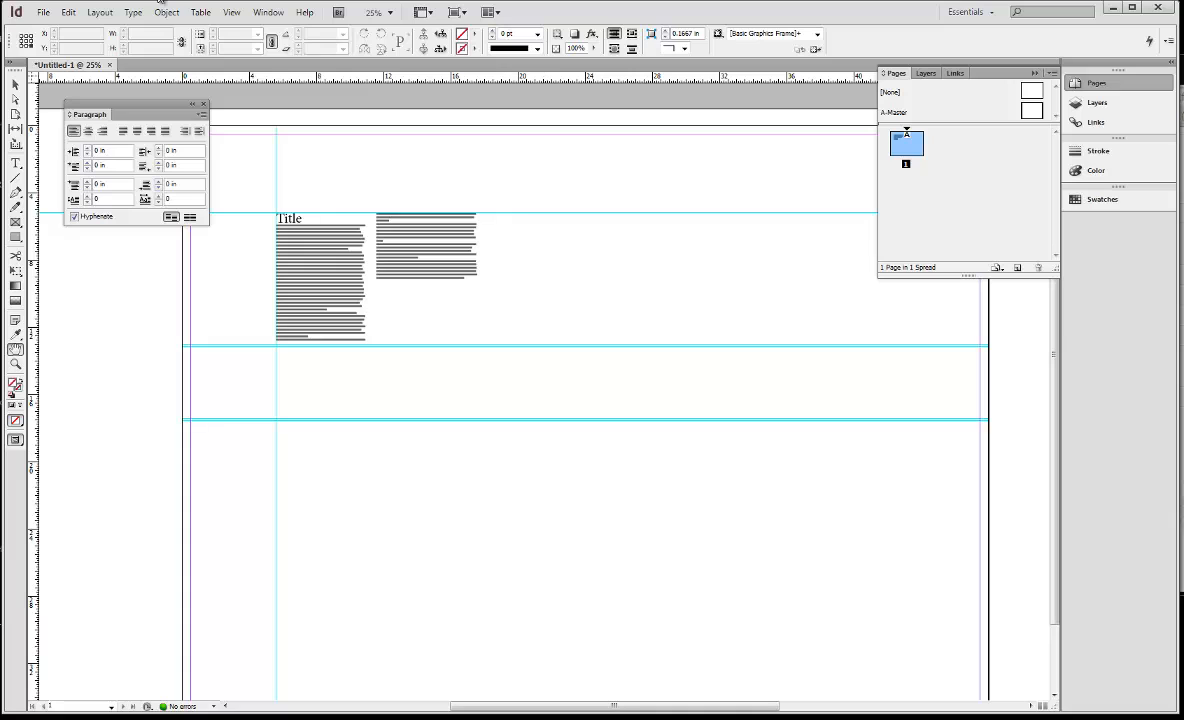
{"action": "left_click", "coordinate": [231, 12]}
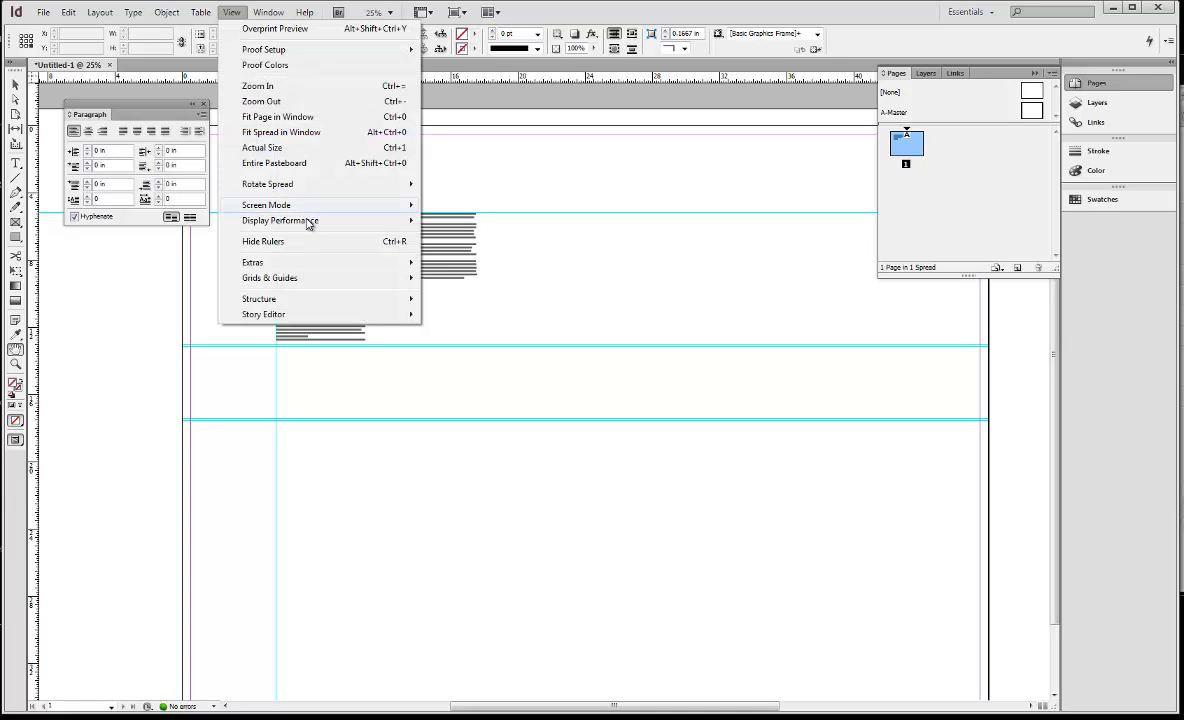
{"action": "mouse_move", "coordinate": [309, 229]}
{"action": "mouse_move", "coordinate": [298, 263]}
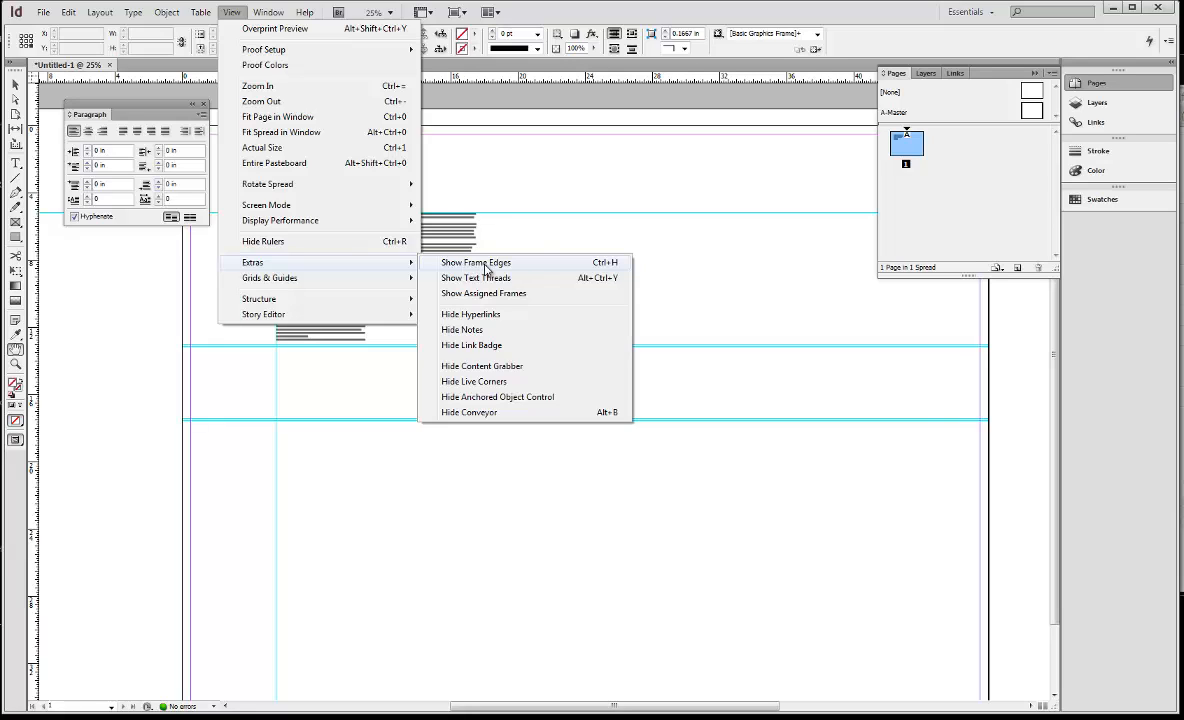
{"action": "left_click", "coordinate": [486, 264]}
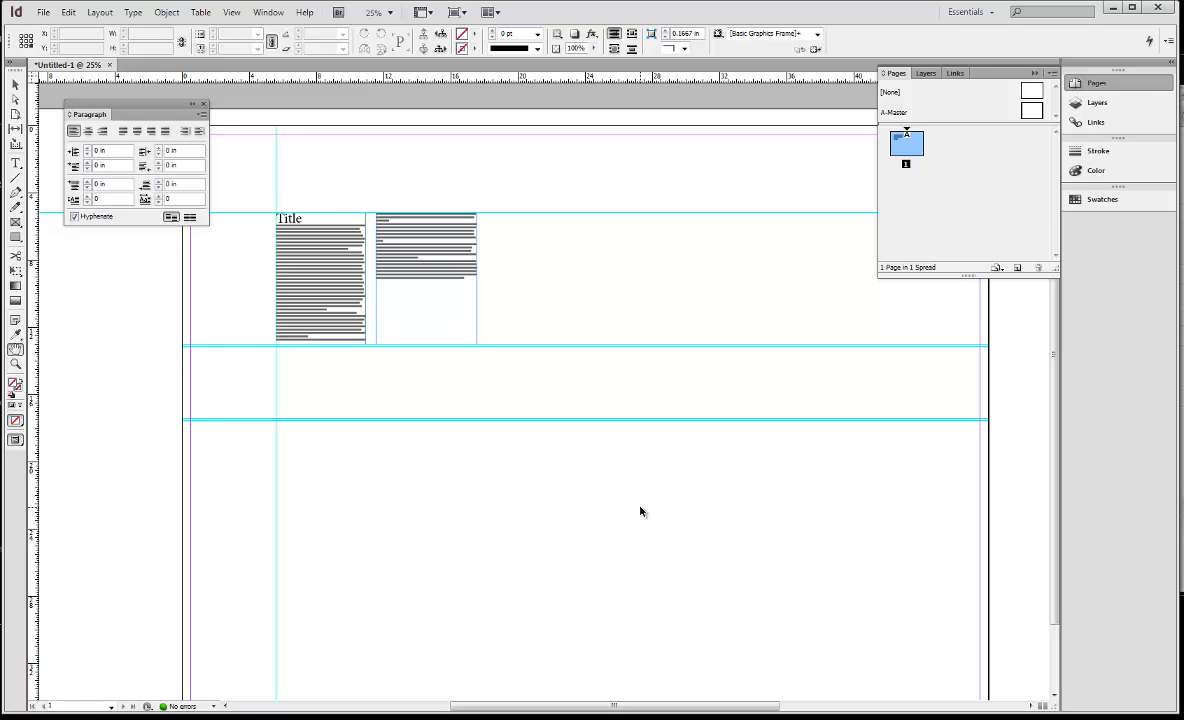
Toggle the guides and the document grid to compare the layout with and without them.
{"action": "key", "text": "ctrl+semicolon"}
{"action": "key", "text": "ctrl+semicolon"}
{"action": "key", "text": "ctrl+apostrophe"}
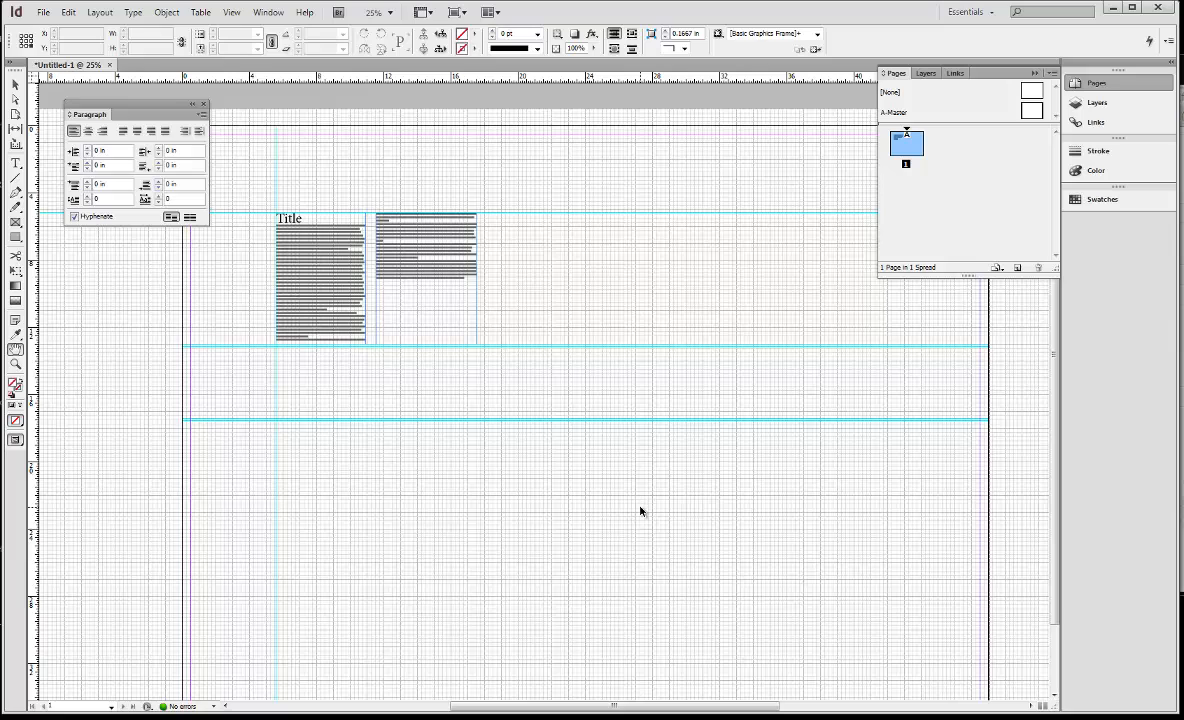
{"action": "key", "text": "ctrl+apostrophe"}
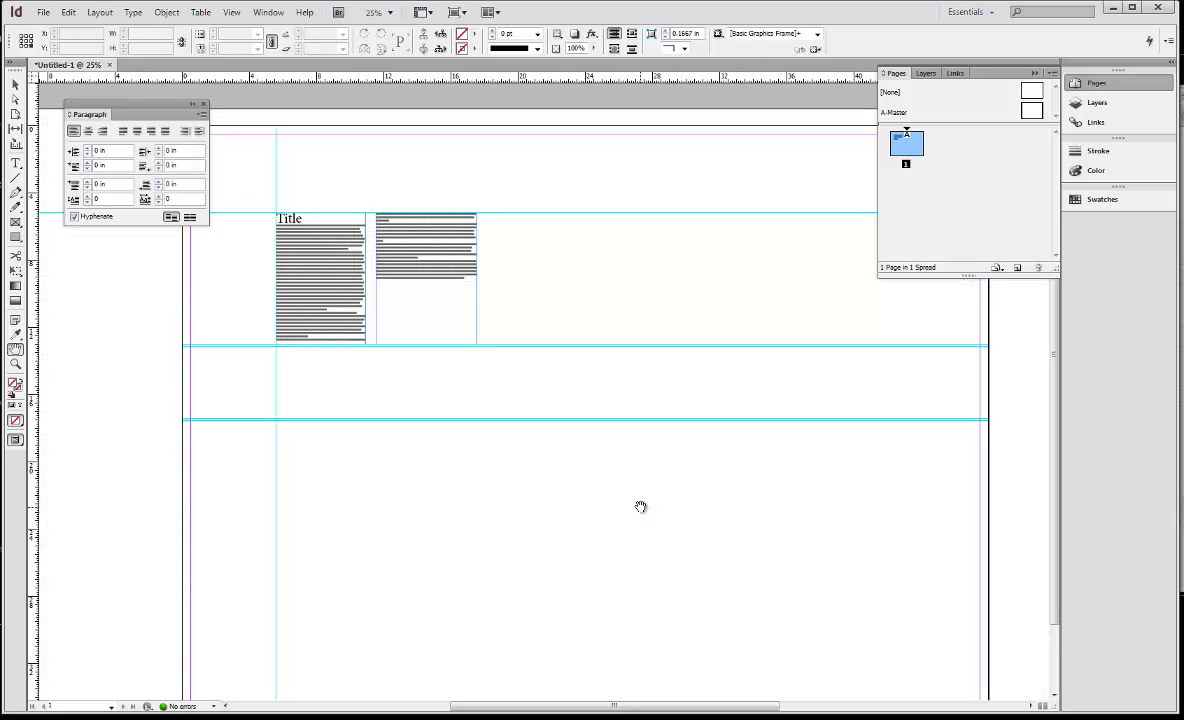
Check the poster page in Preview screen mode and return to Normal mode.
{"action": "left_click", "coordinate": [236, 14]}
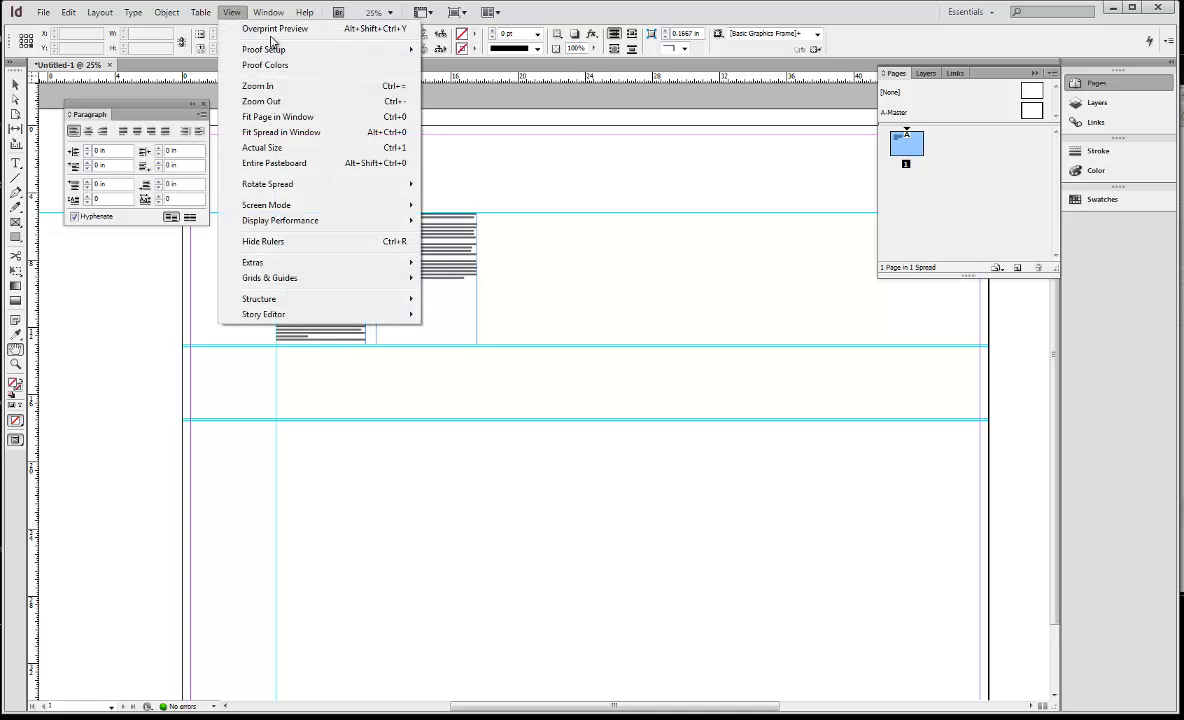
{"action": "mouse_move", "coordinate": [331, 207]}
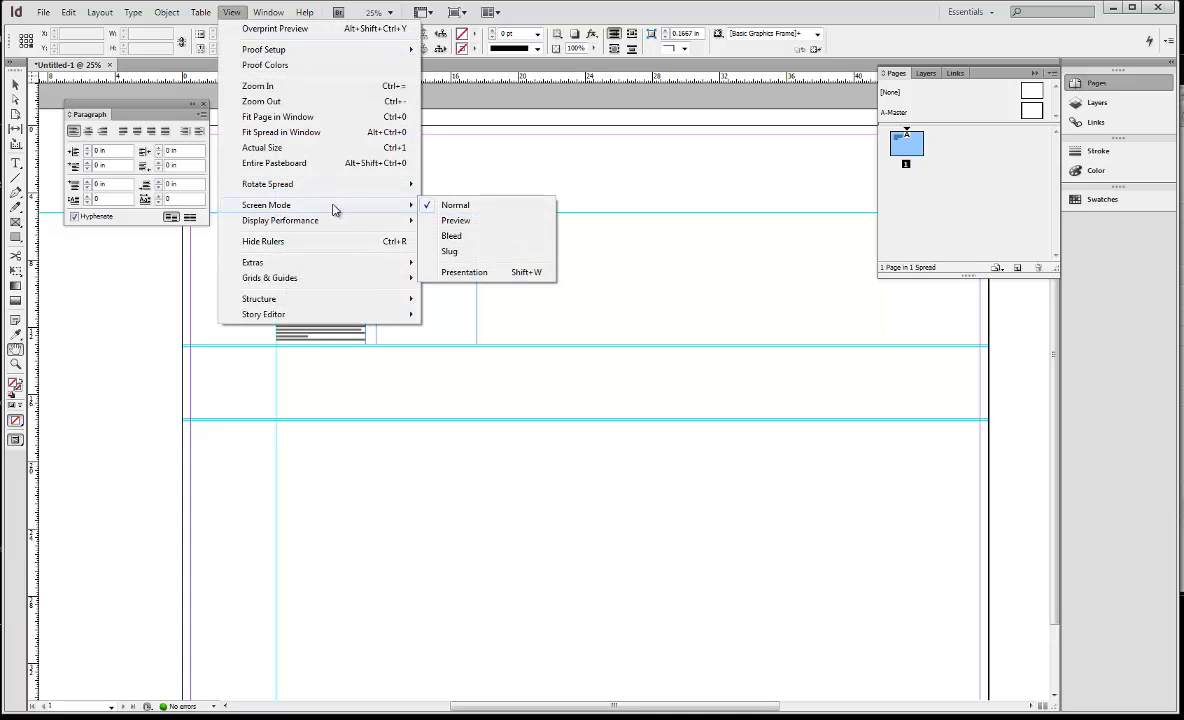
{"action": "left_click", "coordinate": [478, 221]}
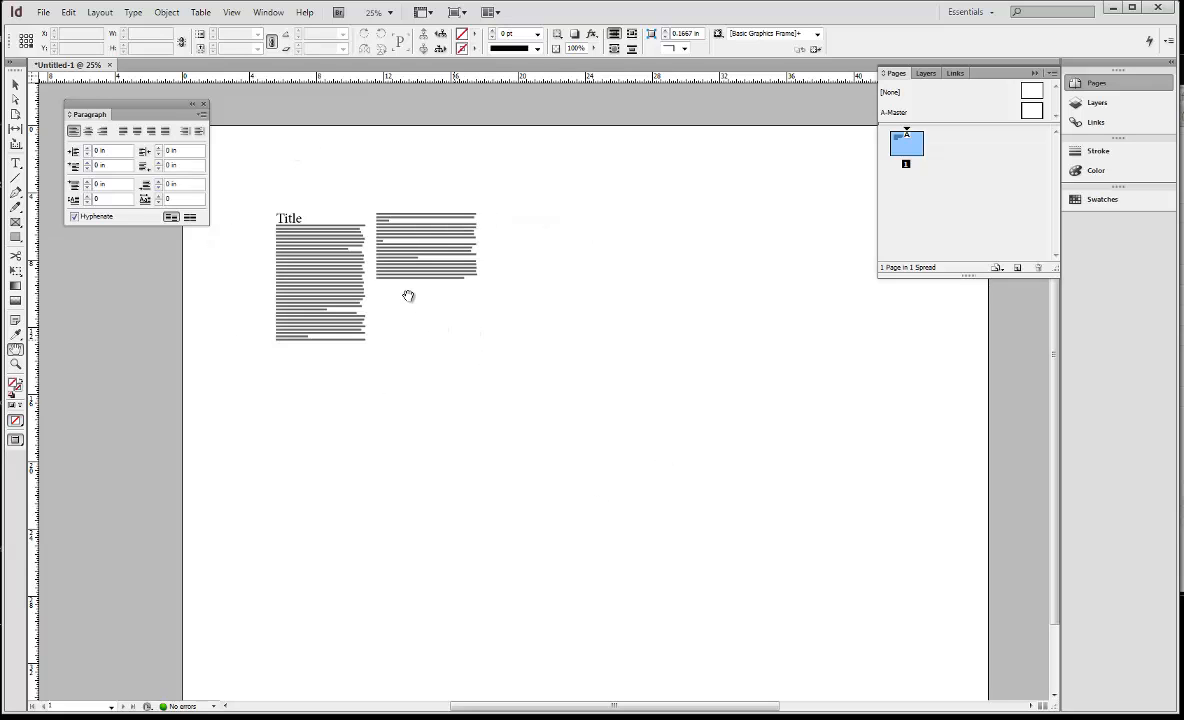
{"action": "key", "text": "ctrl+minus"}
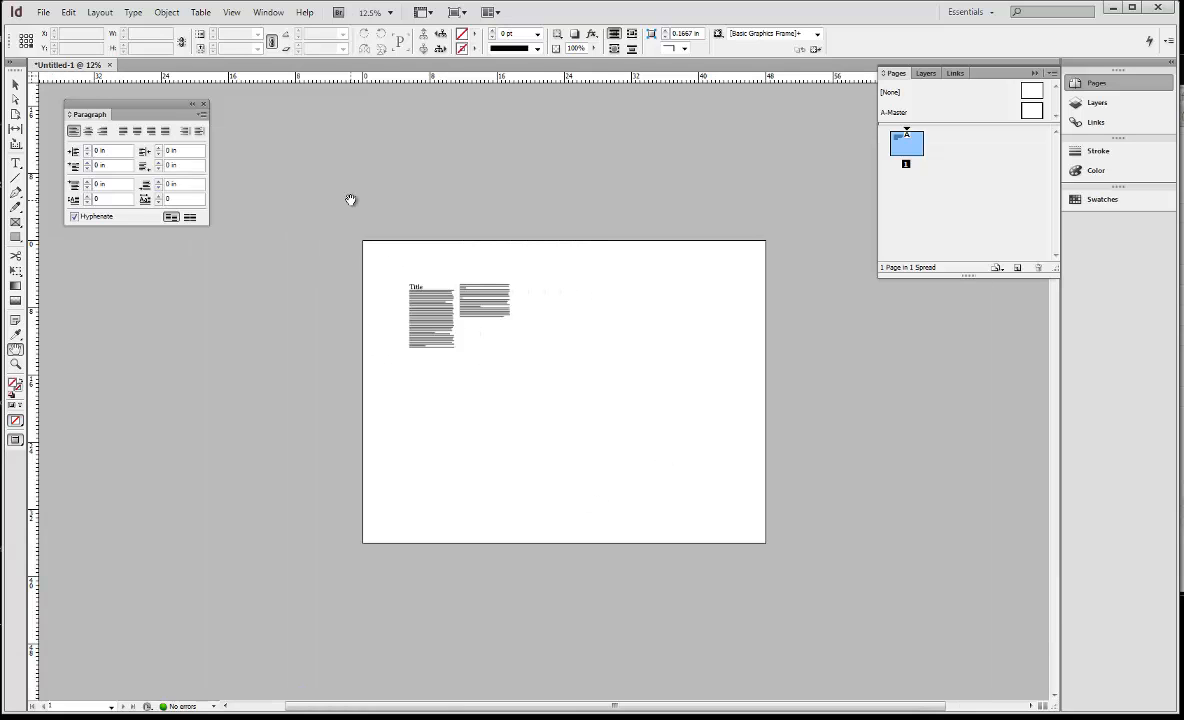
{"action": "key", "text": "ctrl+equal"}
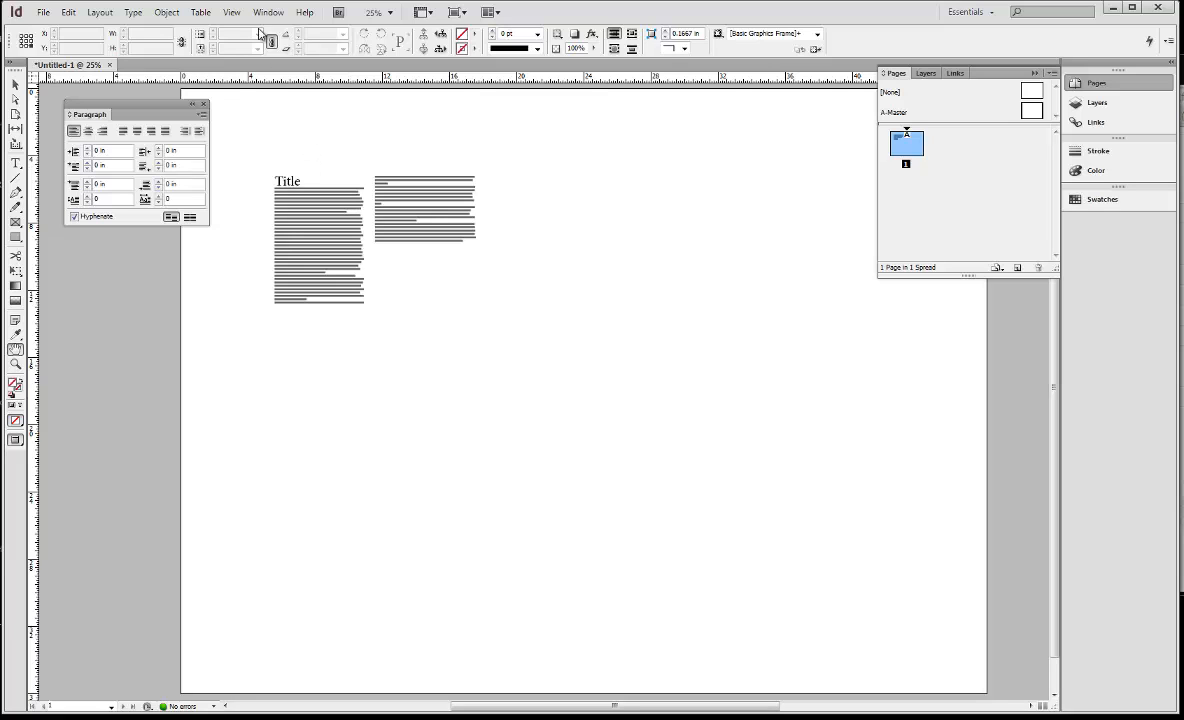
{"action": "left_click", "coordinate": [231, 12]}
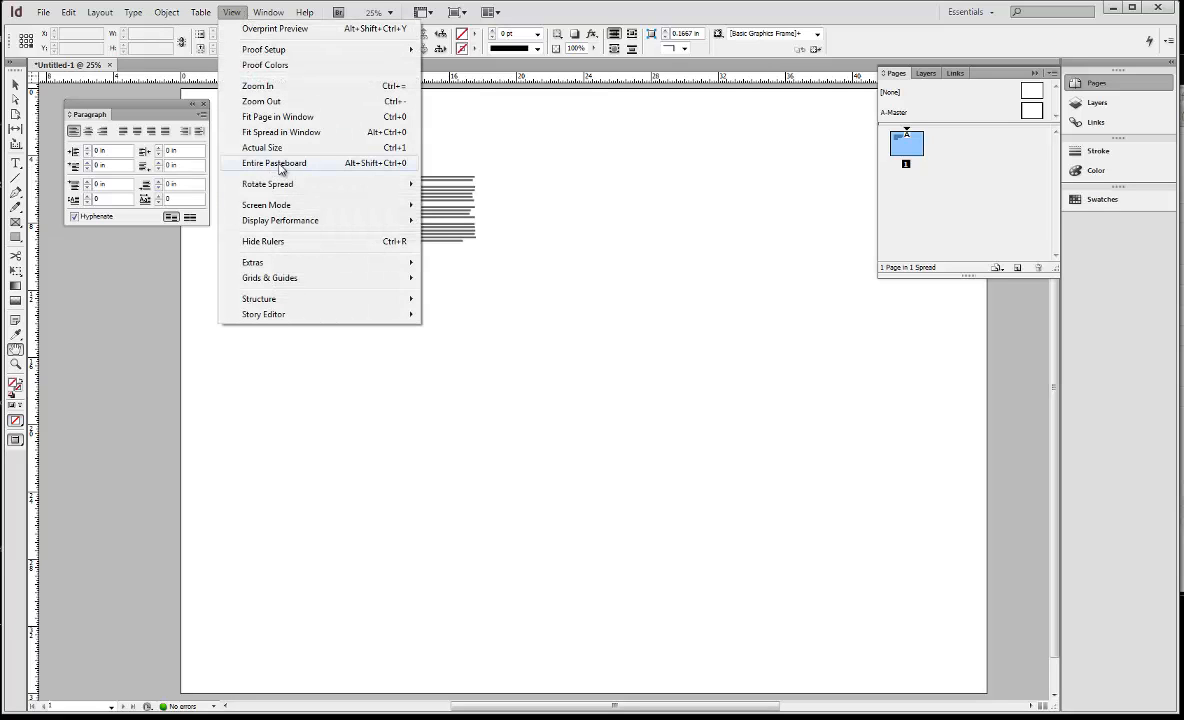
{"action": "mouse_move", "coordinate": [405, 208]}
{"action": "left_click", "coordinate": [485, 205]}
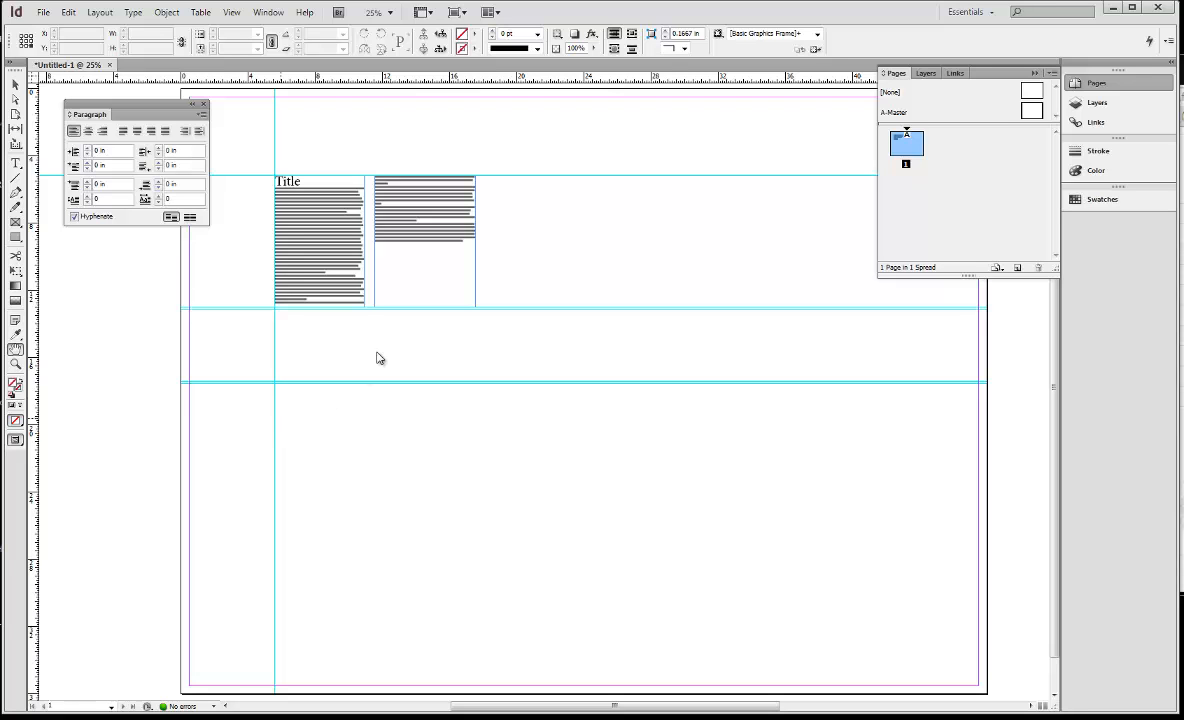
Place Malia_P1.jpg on the page and move it beside the second text frame, its lower-right corner at about X 34.25 in, Y 28.75 in.
{"action": "key", "text": "ctrl+d"}
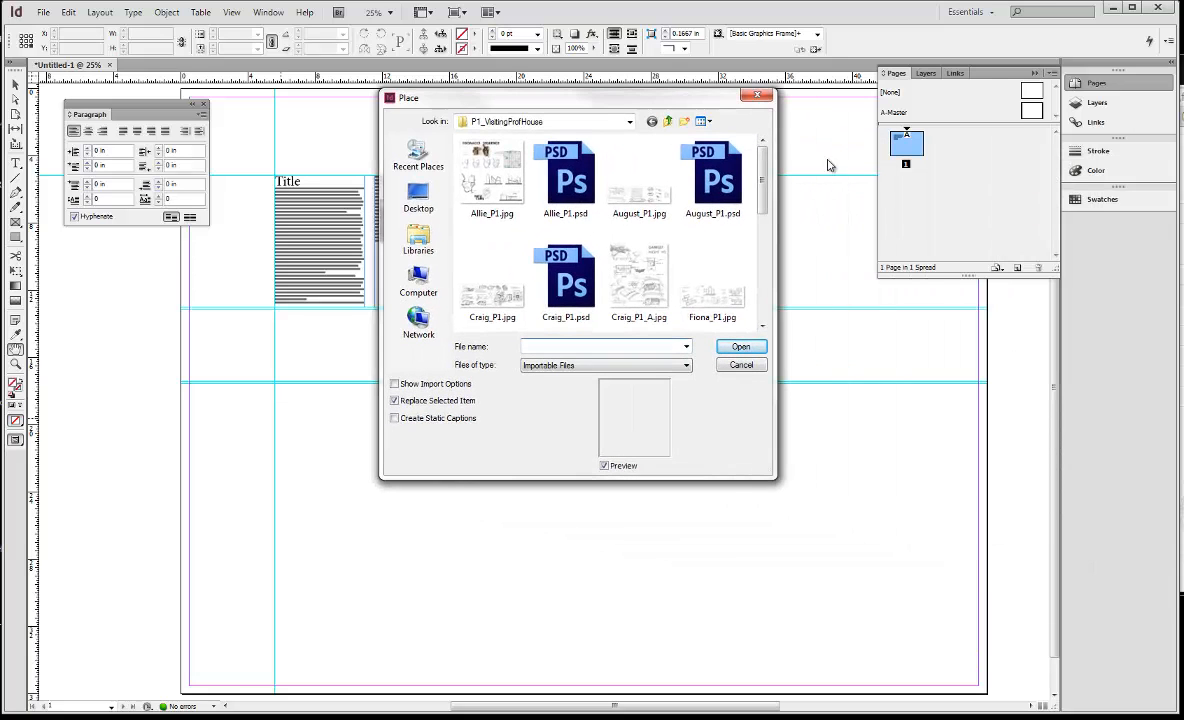
{"action": "left_click_drag", "start_coordinate": [775, 478], "coordinate": [1037, 634]}
{"action": "left_click", "coordinate": [940, 288]}
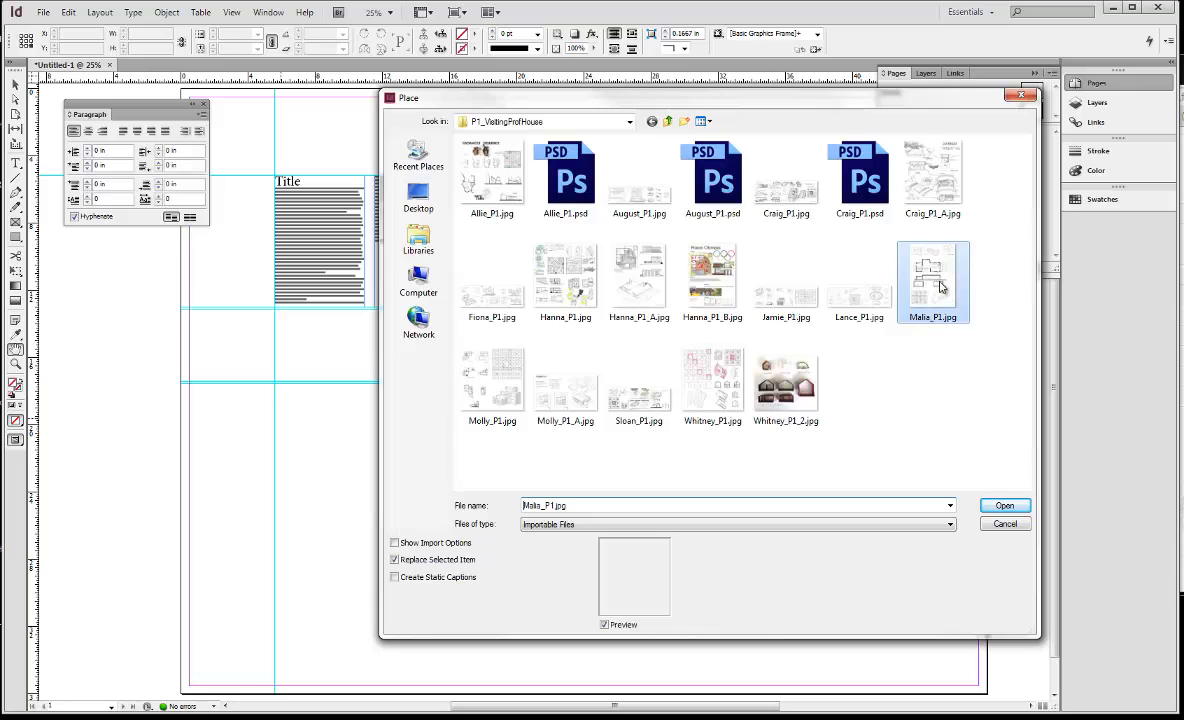
{"action": "double_click", "coordinate": [940, 290]}
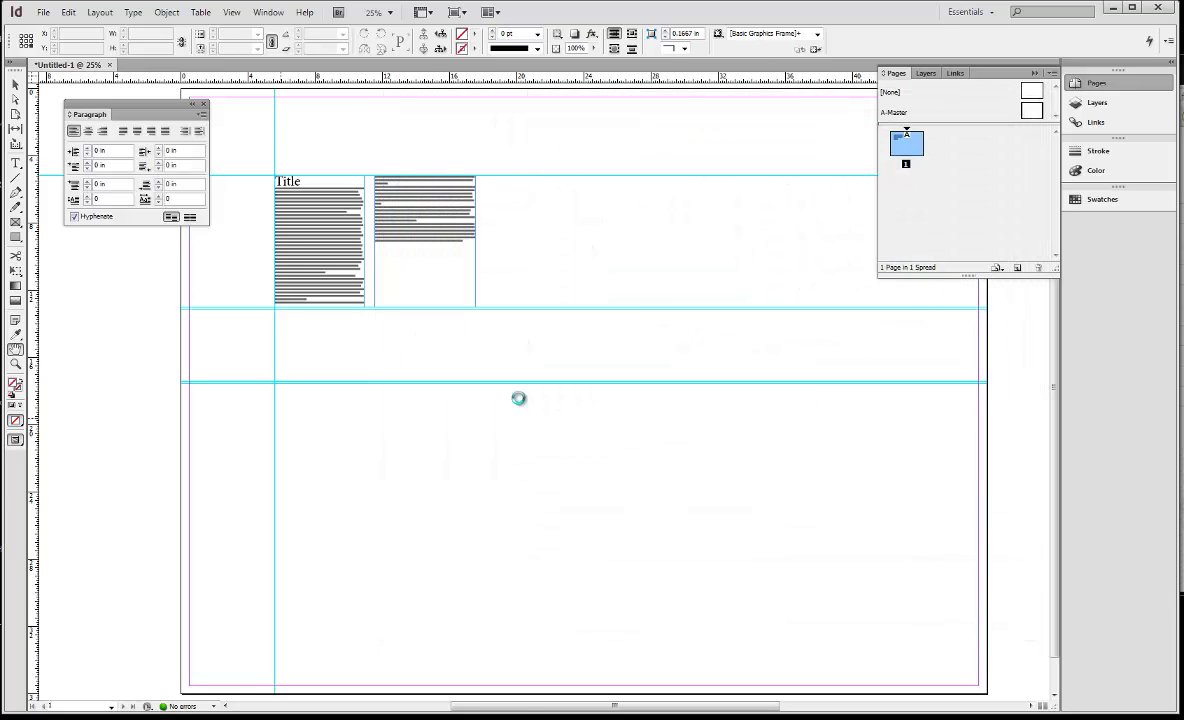
{"action": "left_click", "coordinate": [291, 346]}
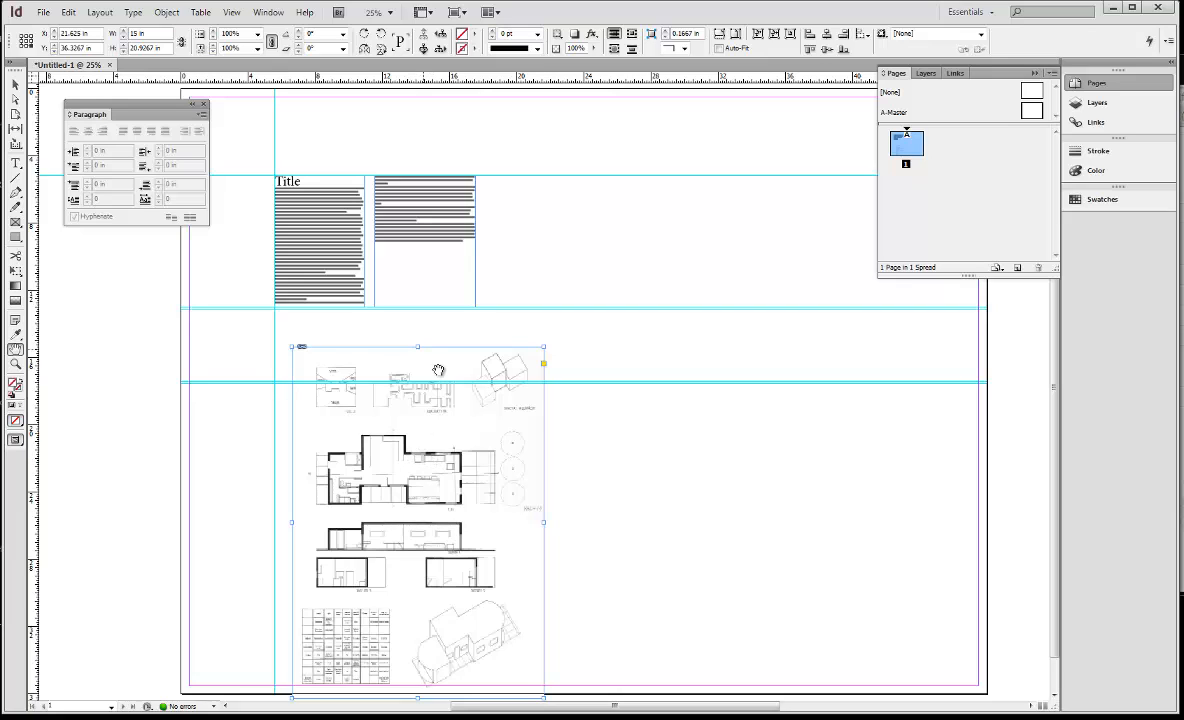
{"action": "left_click", "coordinate": [15, 83]}
{"action": "left_click_drag", "start_coordinate": [446, 480], "coordinate": [657, 352]}
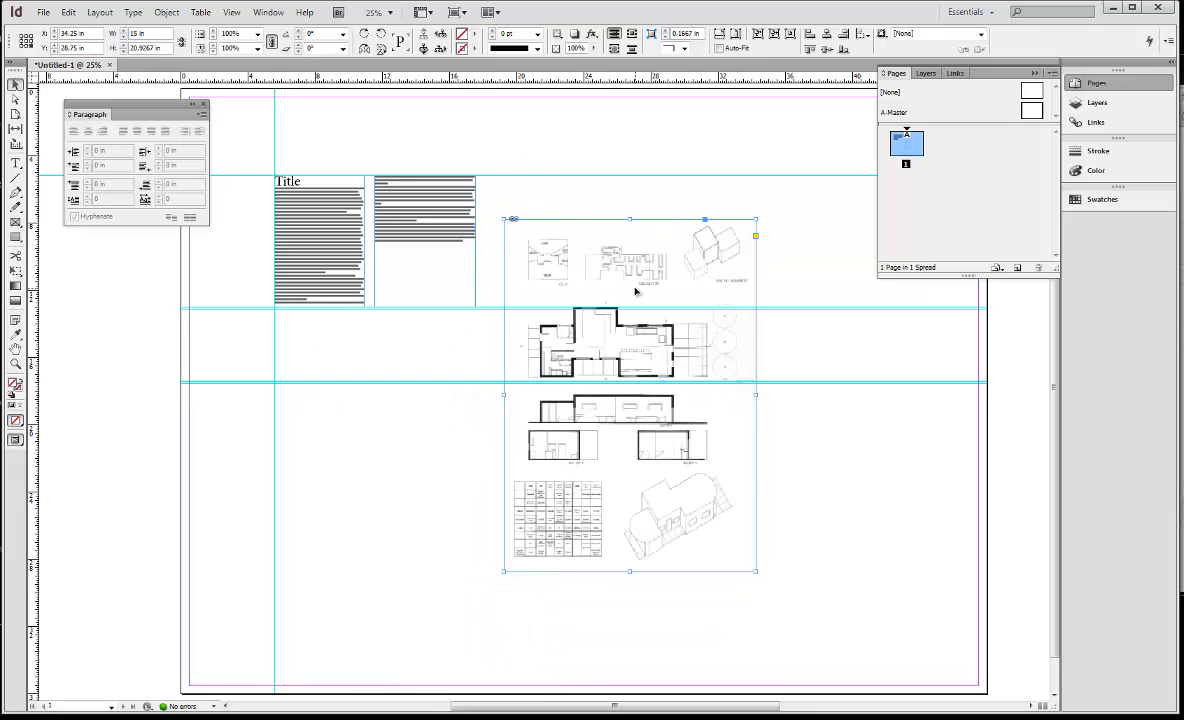
Examine the placed drawings' display quality close up at 75% and in the 25% page view.
{"action": "key", "text": "ctrl+equal"}
{"action": "key", "text": "ctrl+equal"}
{"action": "key", "text": "ctrl+equal"}
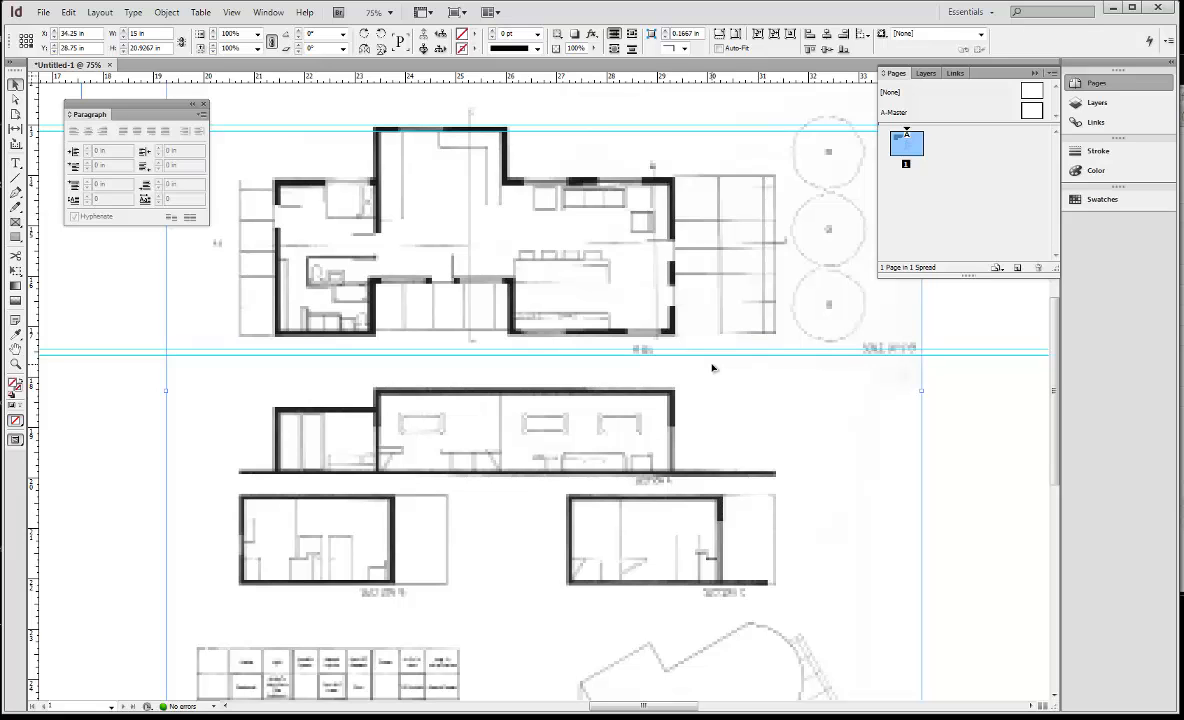
{"action": "key", "text": "ctrl+minus"}
{"action": "key", "text": "ctrl+minus"}
{"action": "key", "text": "ctrl+minus"}
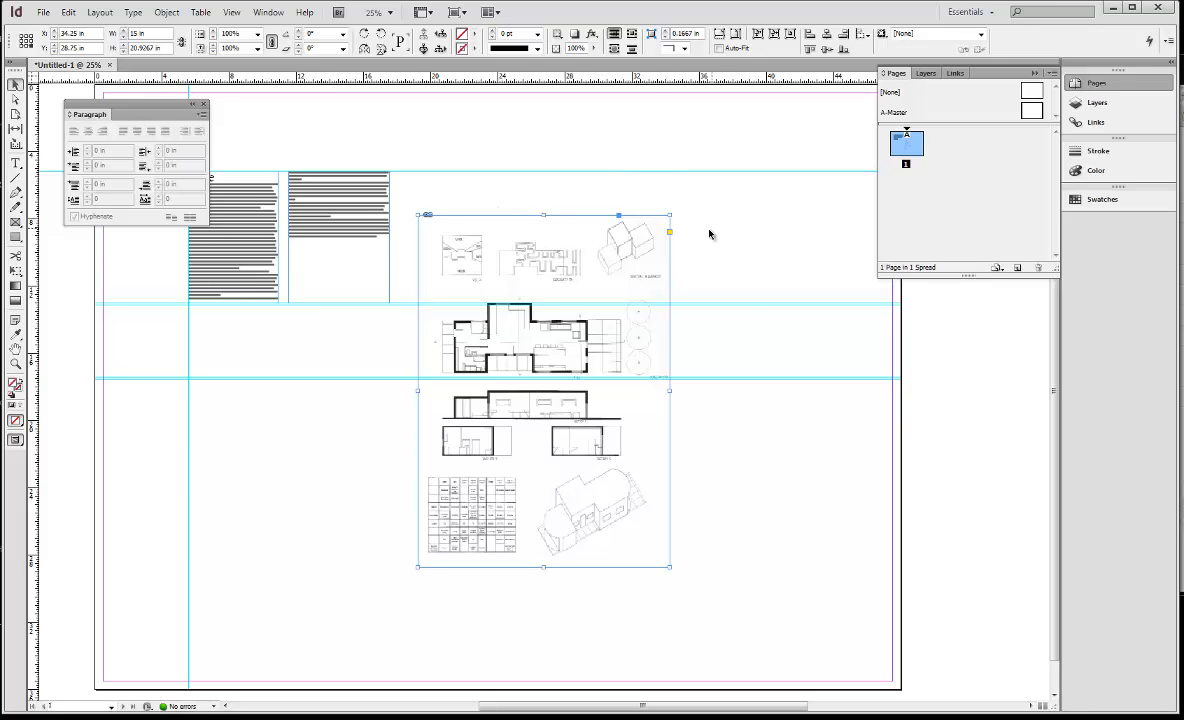
{"action": "key", "text": "ctrl+equal"}
{"action": "key", "text": "ctrl+equal"}
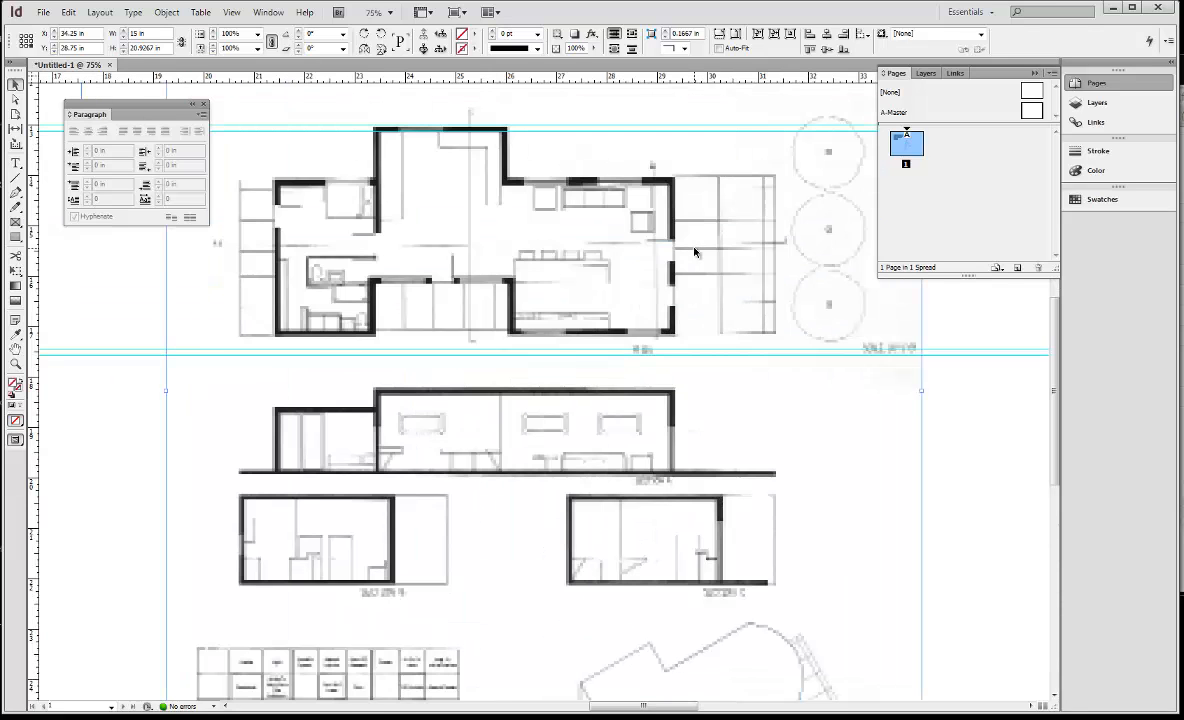
{"action": "key", "text": "ctrl+minus"}
{"action": "key", "text": "ctrl+minus"}
{"action": "key", "text": "ctrl+minus"}
{"action": "key", "text": "ctrl+minus"}
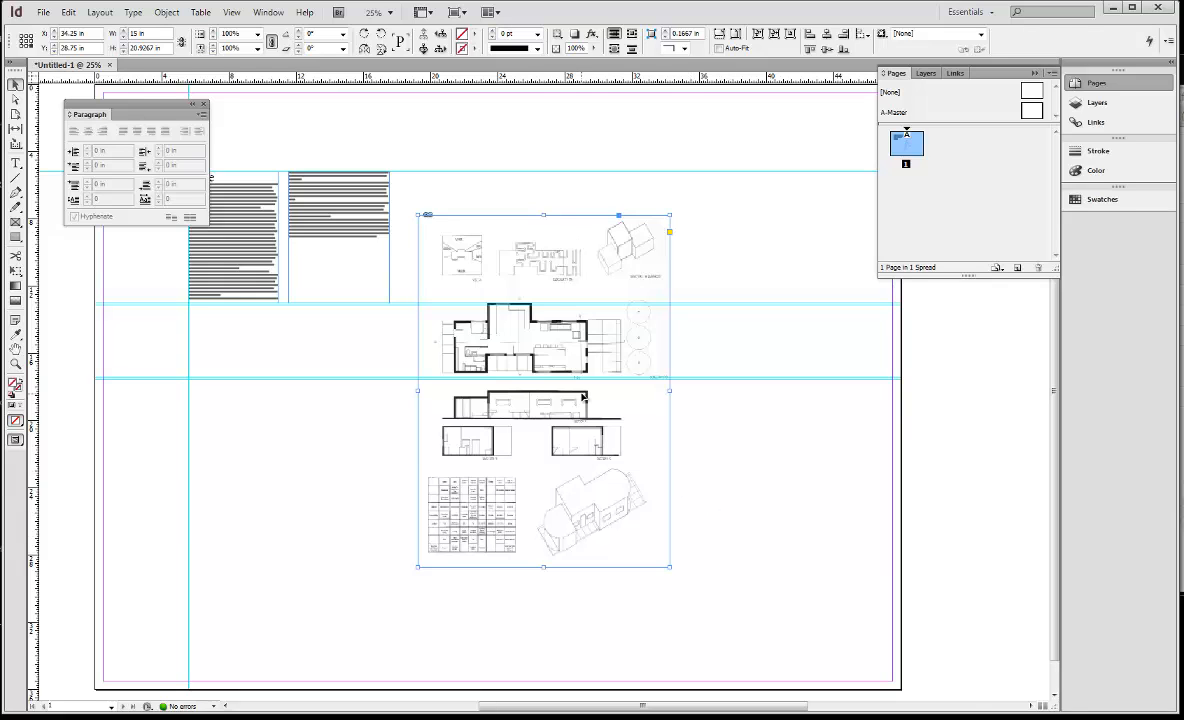
Set the placed image's display performance to High Quality Display.
{"action": "scroll", "coordinate": [583, 397], "scroll_direction": "down", "scroll_amount": 1}
{"action": "scroll", "coordinate": [583, 397], "scroll_direction": "up", "scroll_amount": 3}
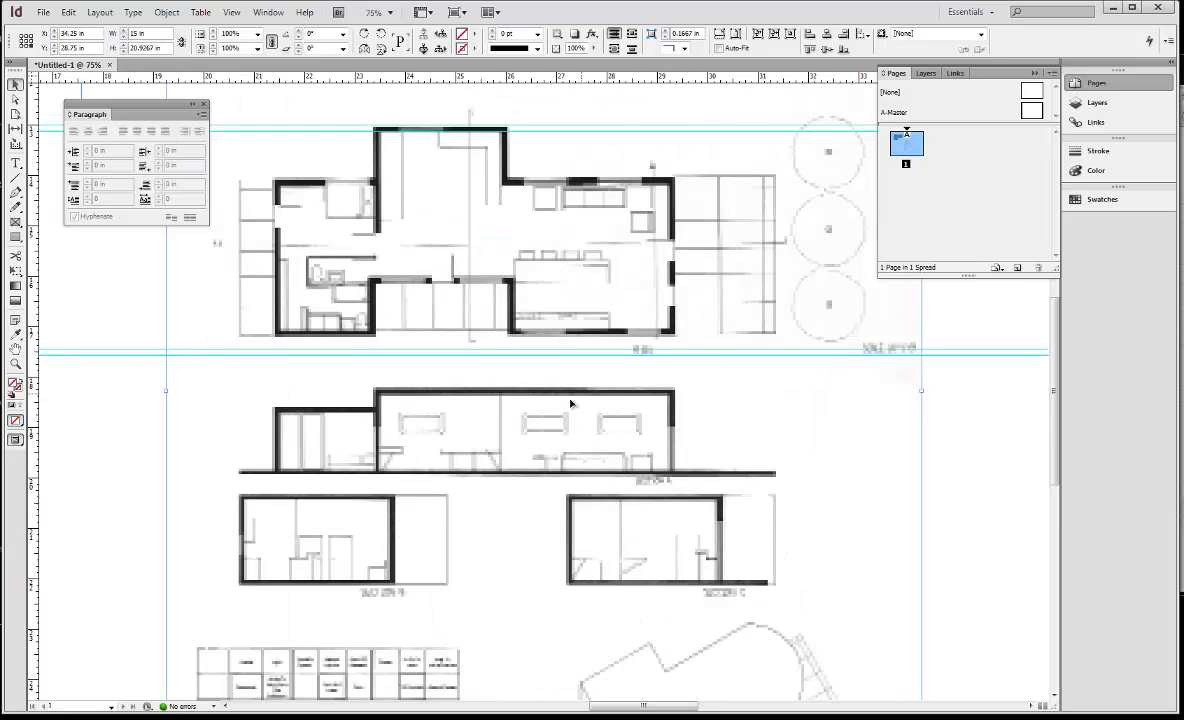
{"action": "right_click", "coordinate": [572, 404]}
{"action": "mouse_move", "coordinate": [625, 360]}
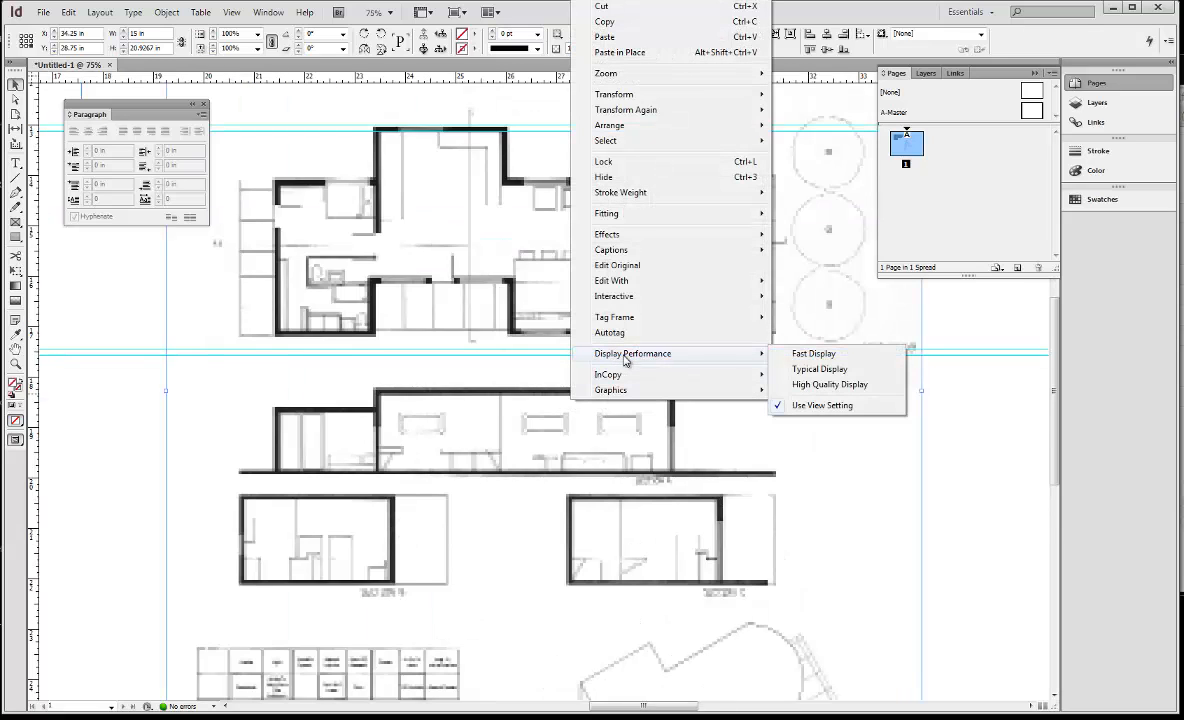
{"action": "left_click", "coordinate": [838, 385]}
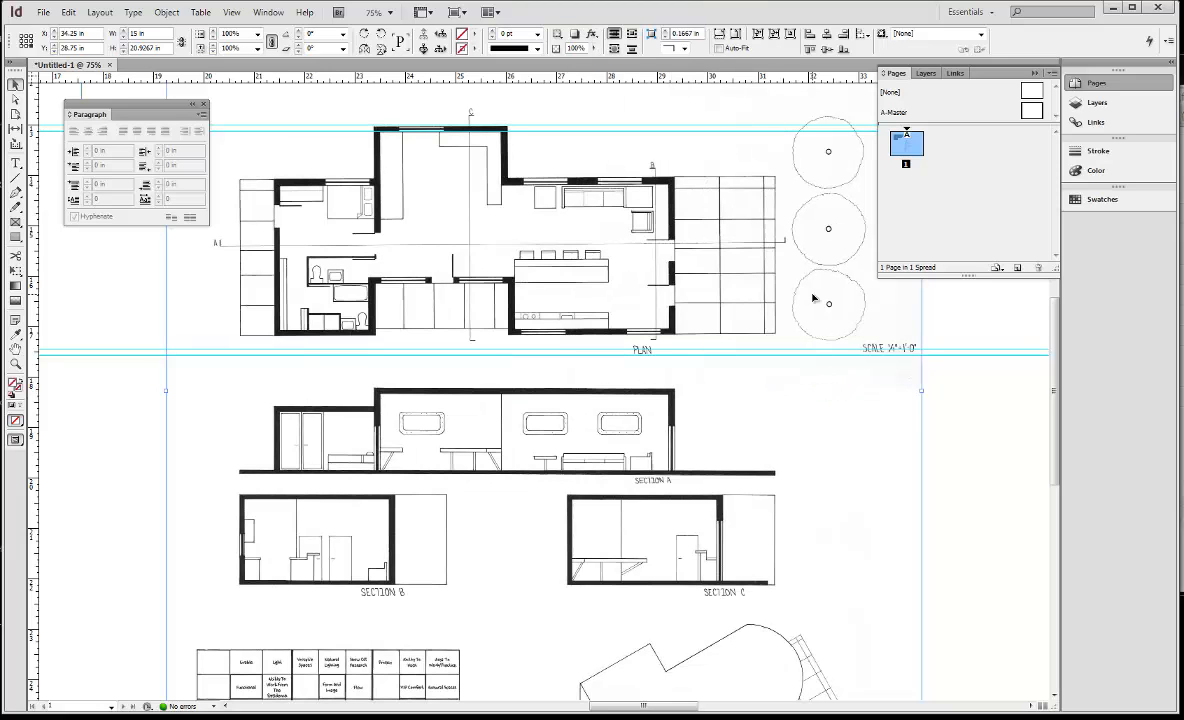
Deselect the image and set the whole document's display performance to High Quality Display.
{"action": "key", "text": "ctrl+minus"}
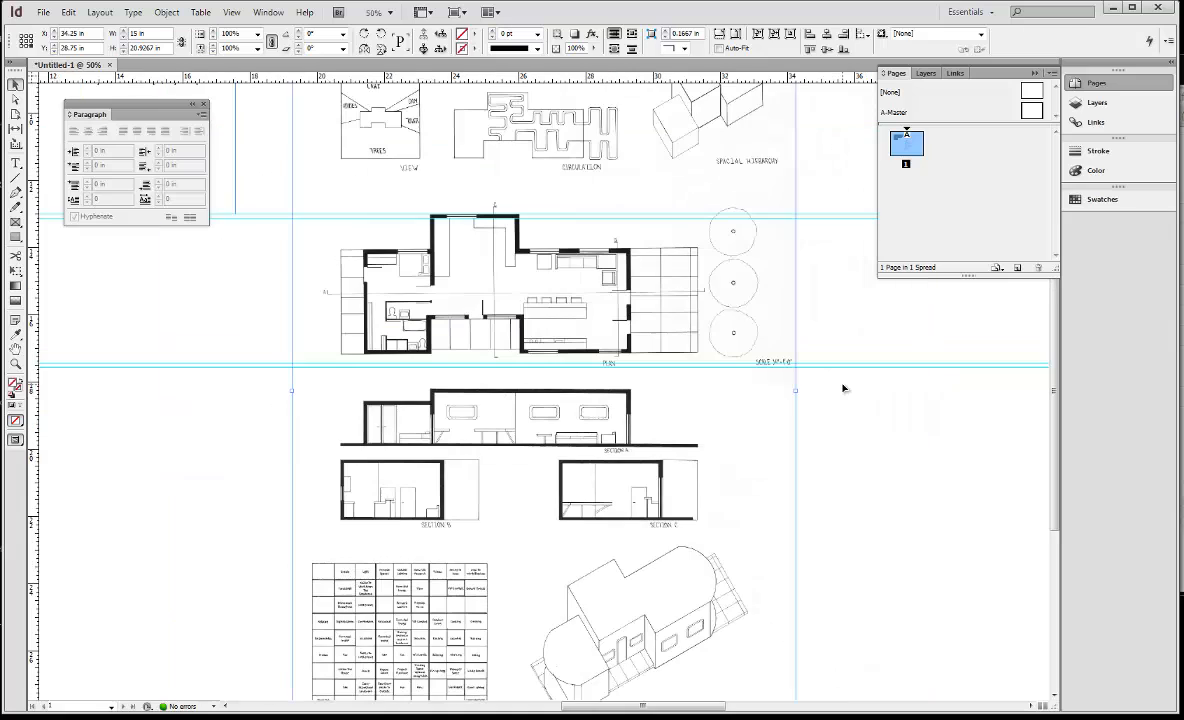
{"action": "key", "text": "ctrl+minus"}
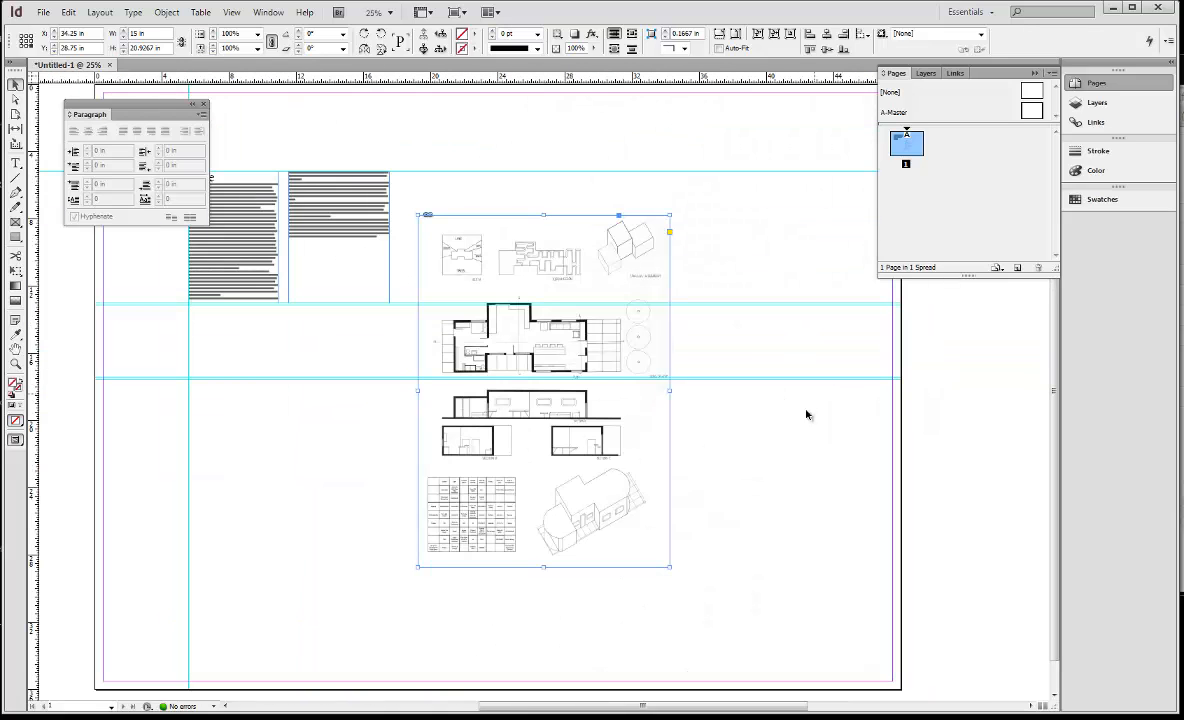
{"action": "left_click", "coordinate": [807, 414]}
{"action": "right_click", "coordinate": [588, 342]}
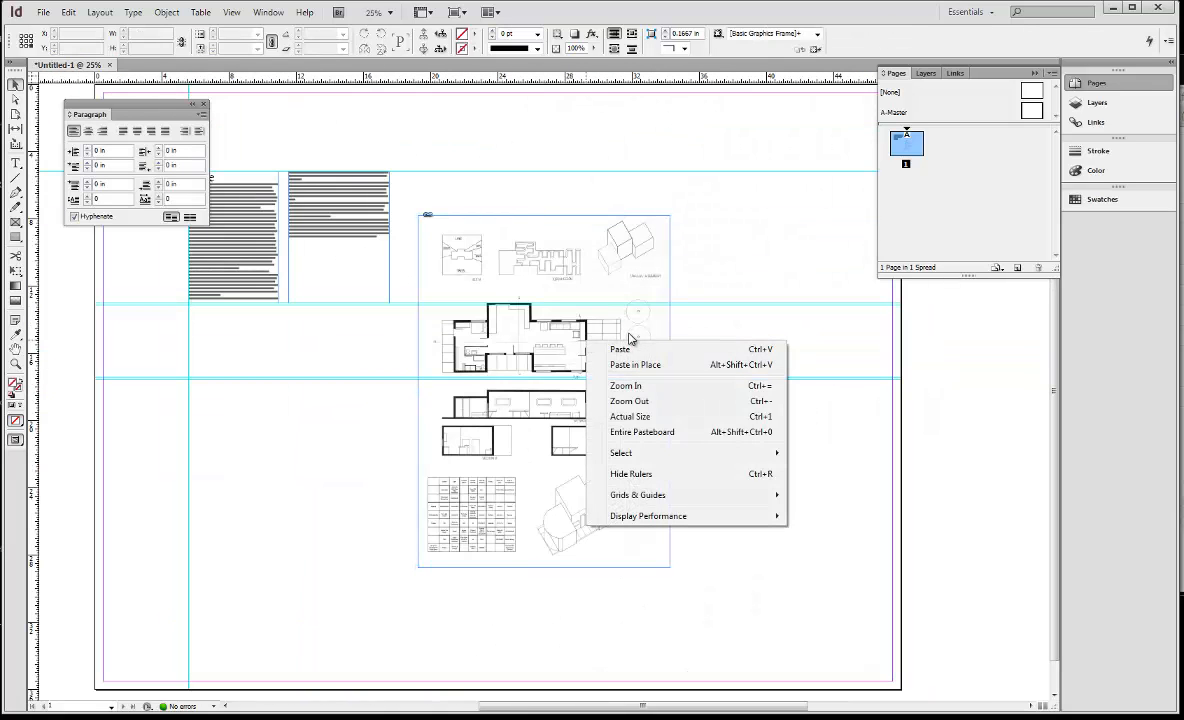
{"action": "mouse_move", "coordinate": [674, 517]}
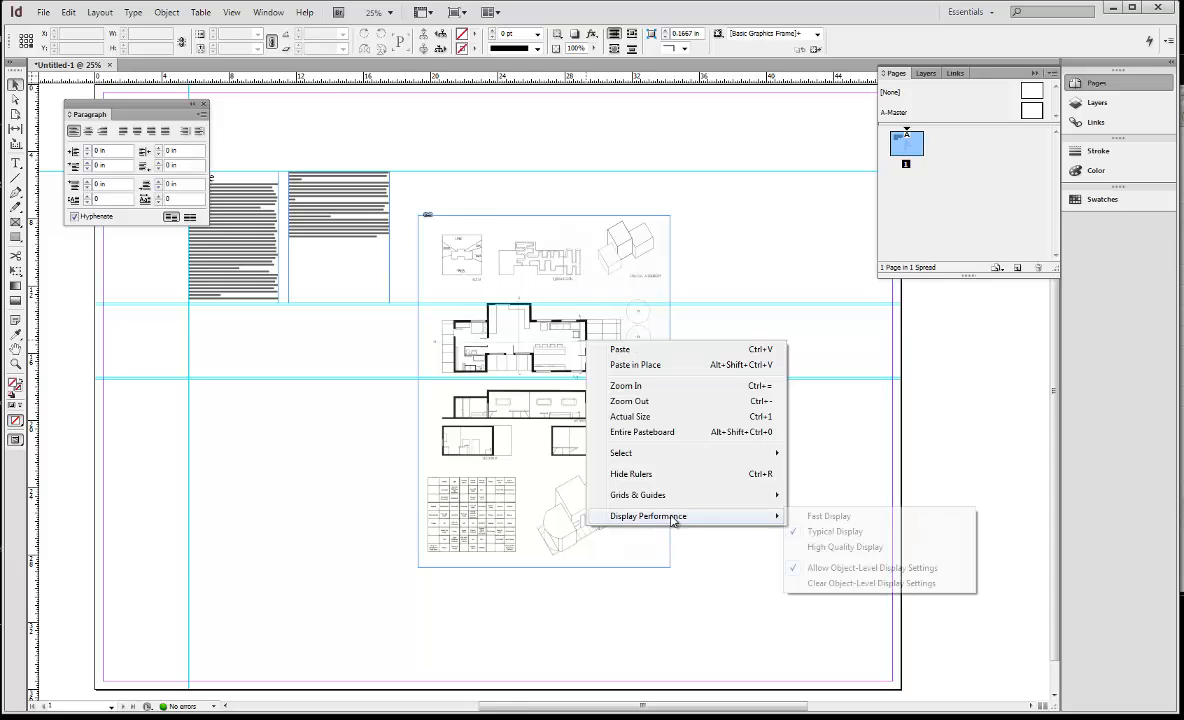
{"action": "left_click", "coordinate": [840, 547]}
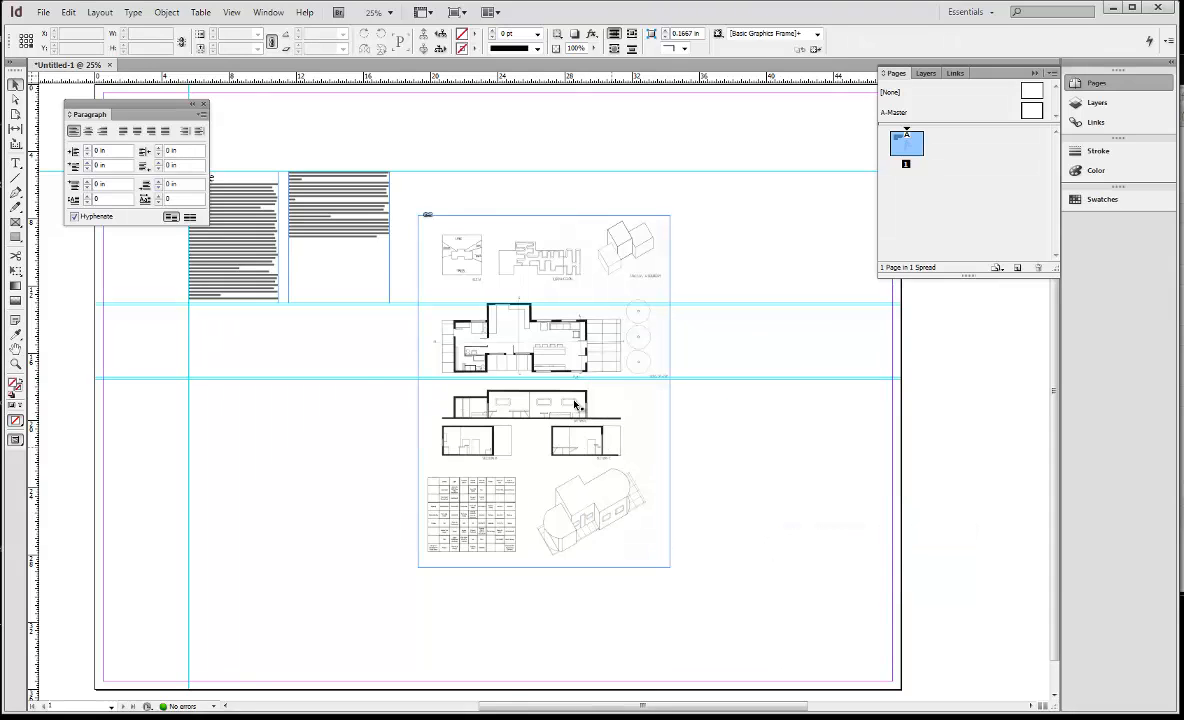
Set the whole document's display performance to Fast Display.
{"action": "left_click", "coordinate": [236, 14]}
{"action": "mouse_move", "coordinate": [297, 229]}
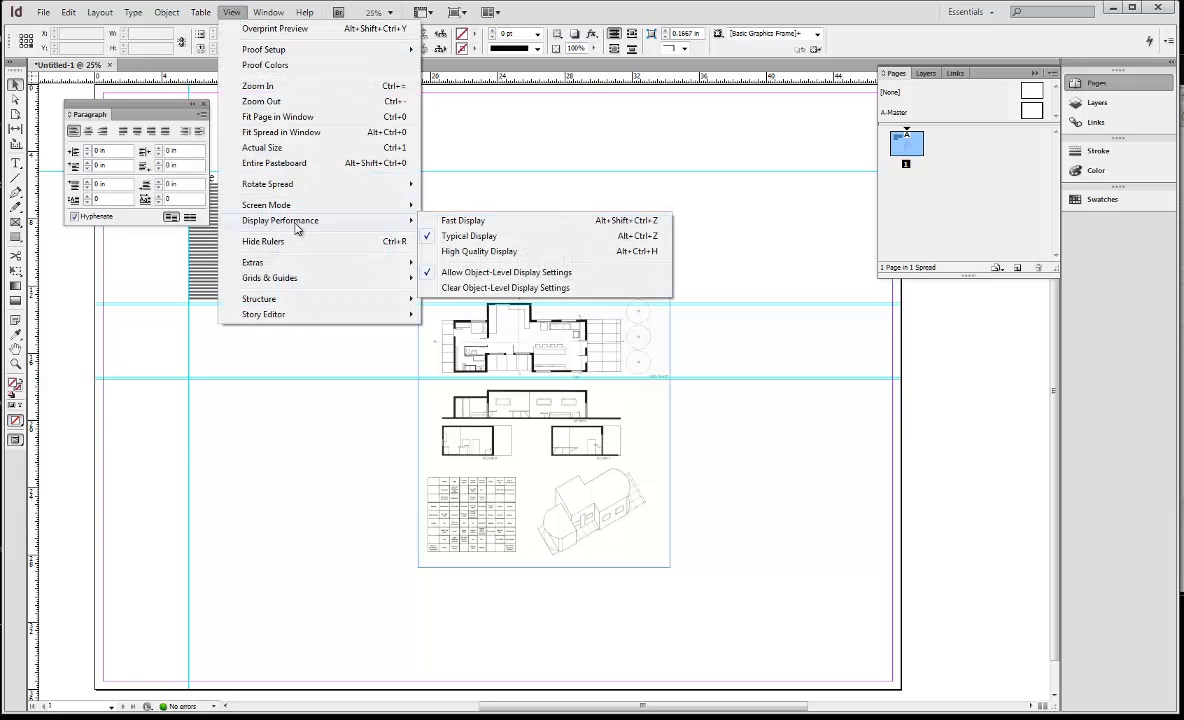
{"action": "left_click", "coordinate": [476, 222]}
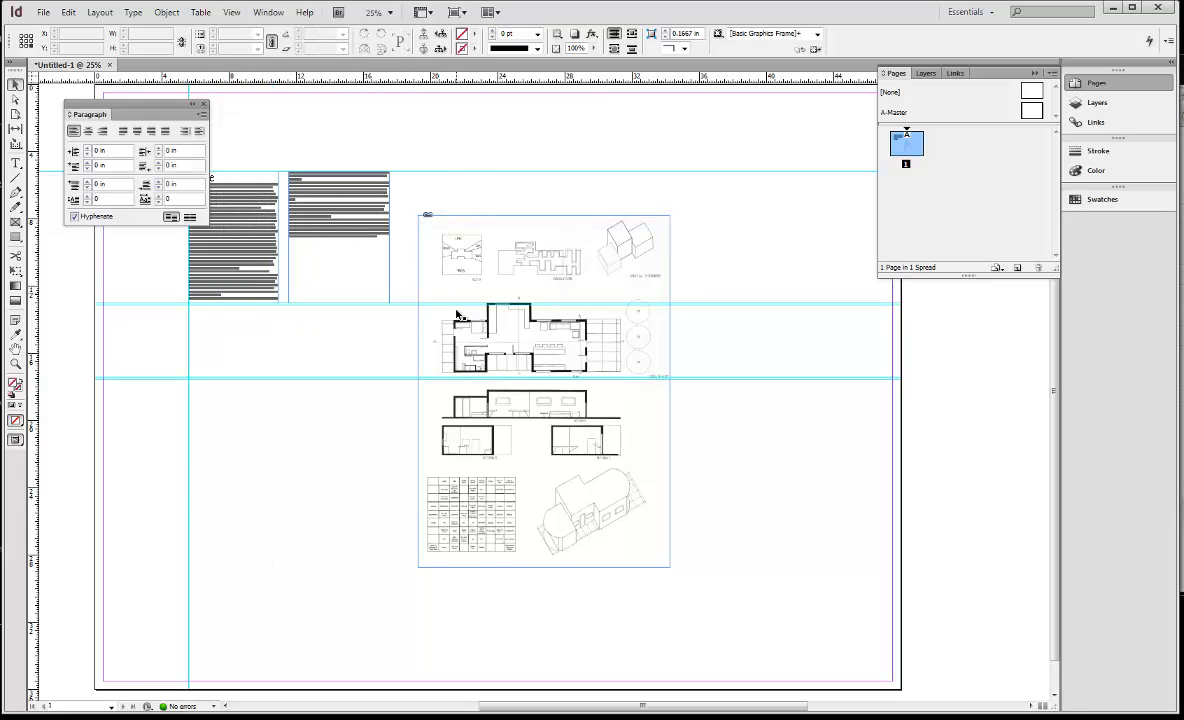
Set the placed image's own display performance to Fast Display and deselect it.
{"action": "left_click", "coordinate": [443, 424]}
{"action": "right_click", "coordinate": [515, 301]}
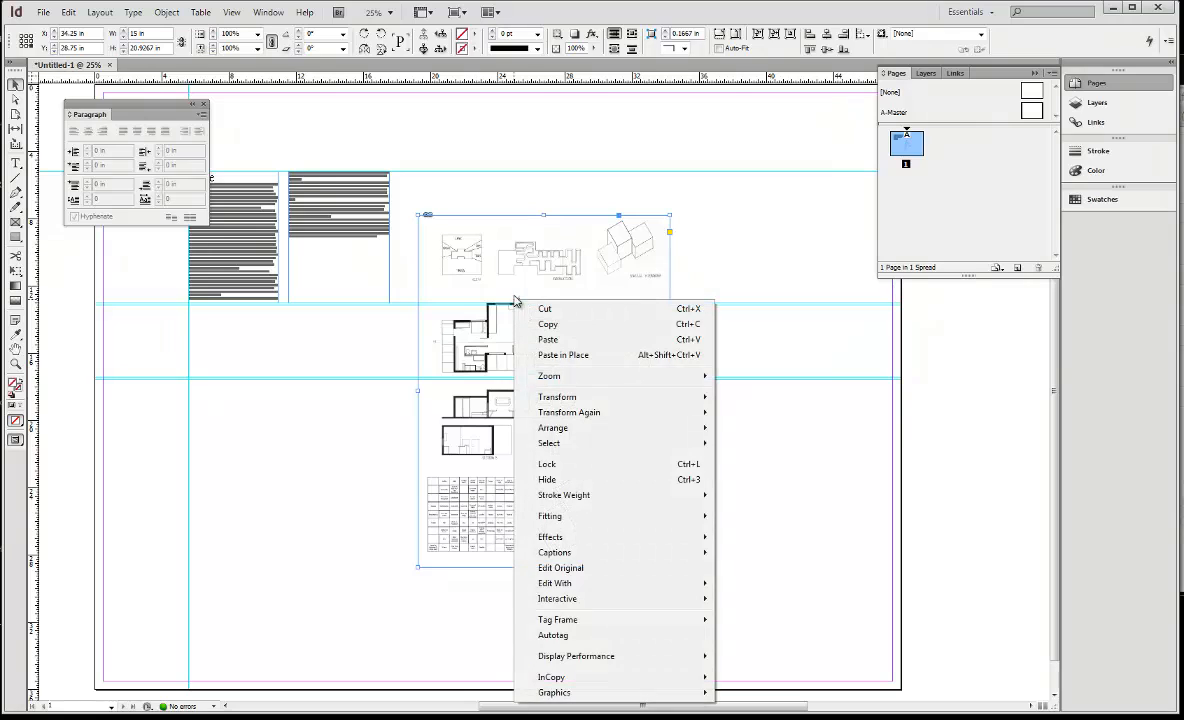
{"action": "mouse_move", "coordinate": [634, 656]}
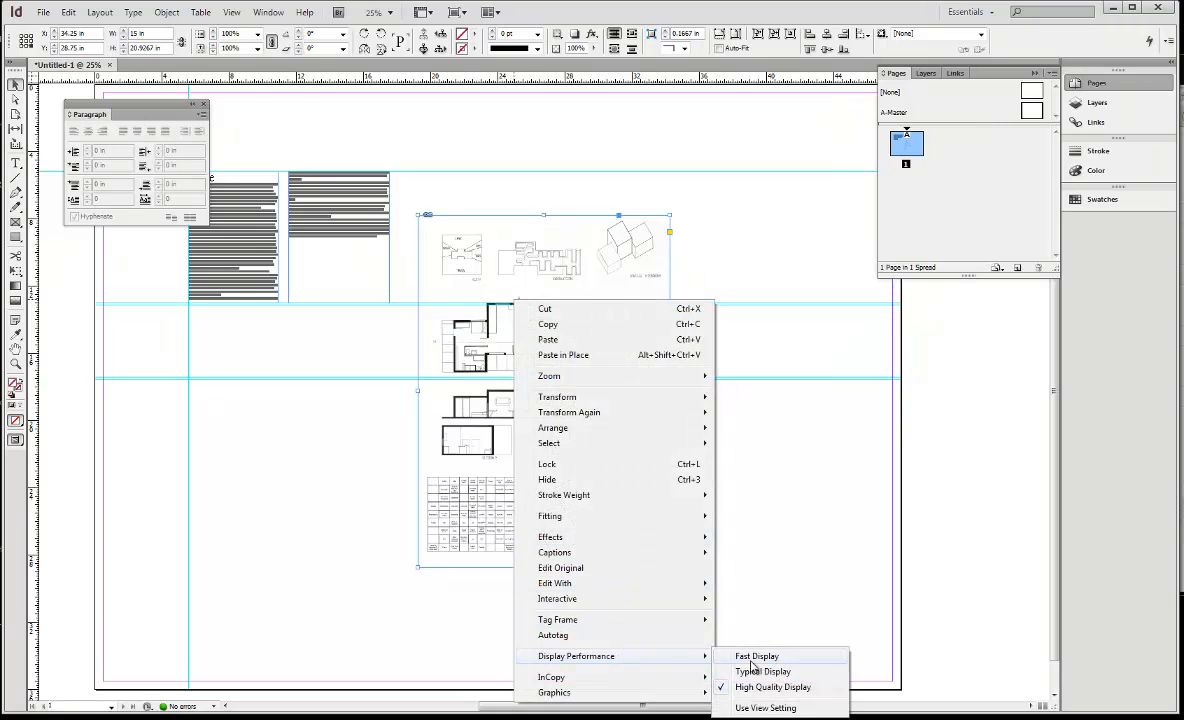
{"action": "left_click", "coordinate": [752, 659]}
{"action": "left_click", "coordinate": [690, 412]}
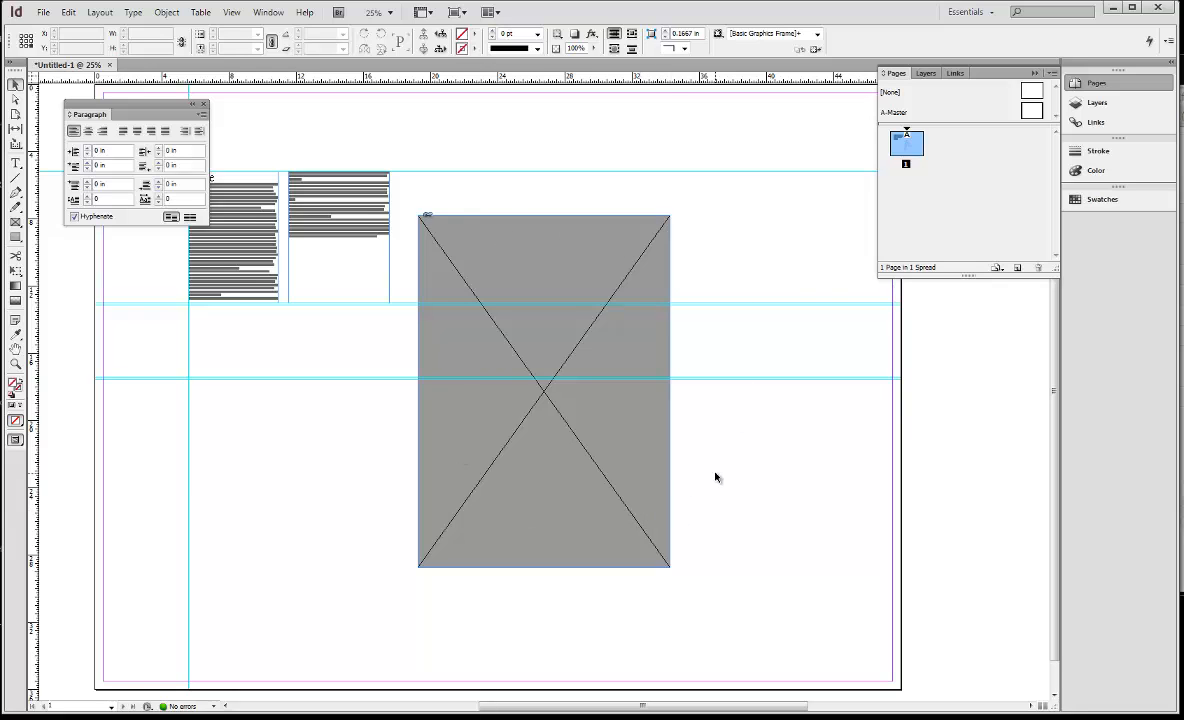
Set the placed image's own display performance to Typical Display and deselect it.
{"action": "right_click", "coordinate": [587, 438]}
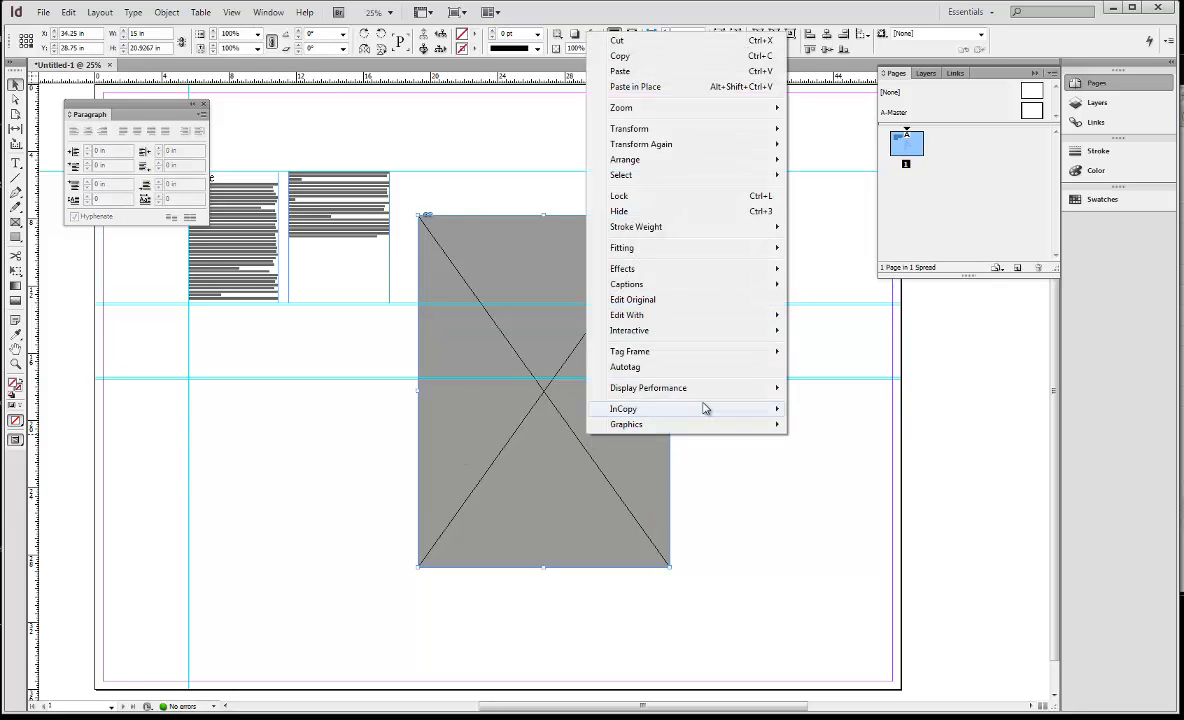
{"action": "mouse_move", "coordinate": [705, 390]}
{"action": "left_click", "coordinate": [808, 403]}
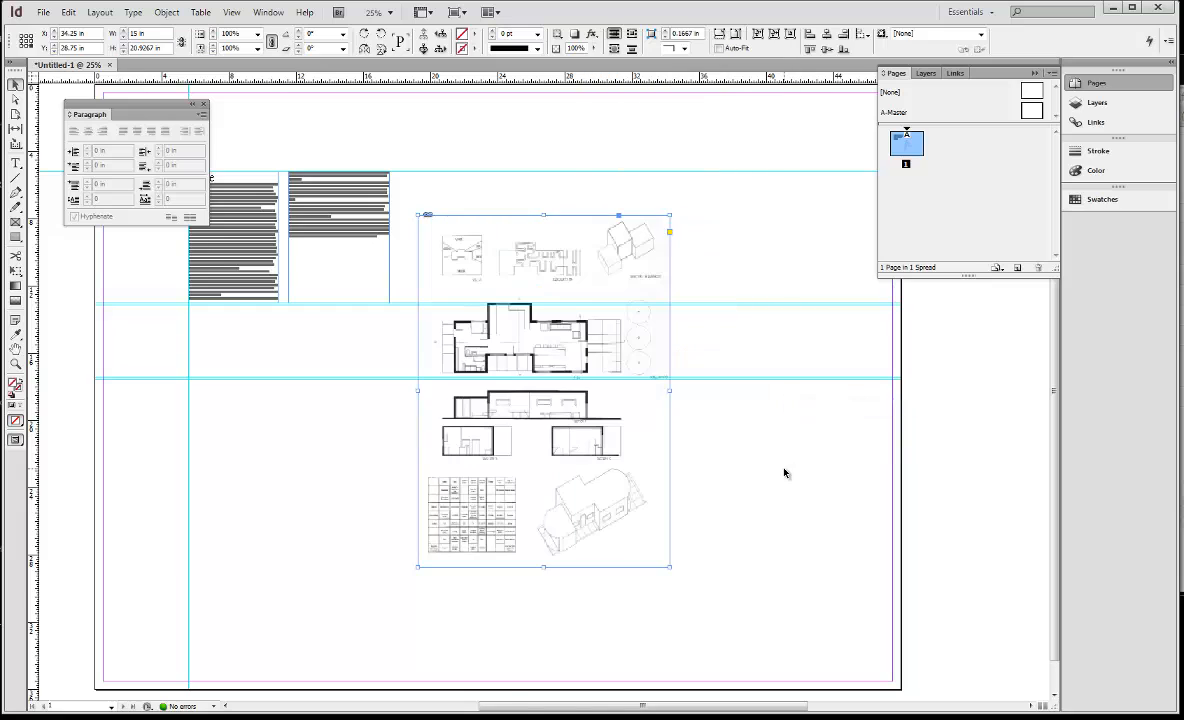
{"action": "left_click", "coordinate": [784, 473]}
Crop the placed image by shrinking its frame from the lower-right corner to about 9.75 by 13.18 in.
{"action": "key", "text": "ctrl+minus"}
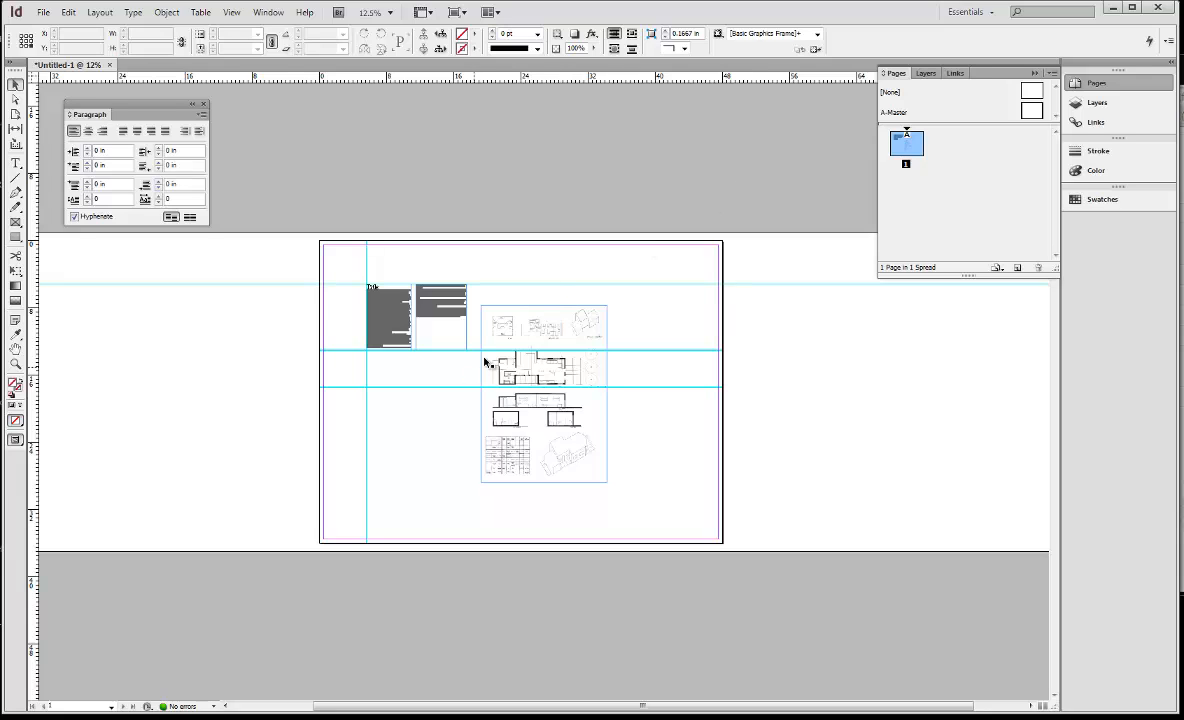
{"action": "left_click", "coordinate": [597, 445]}
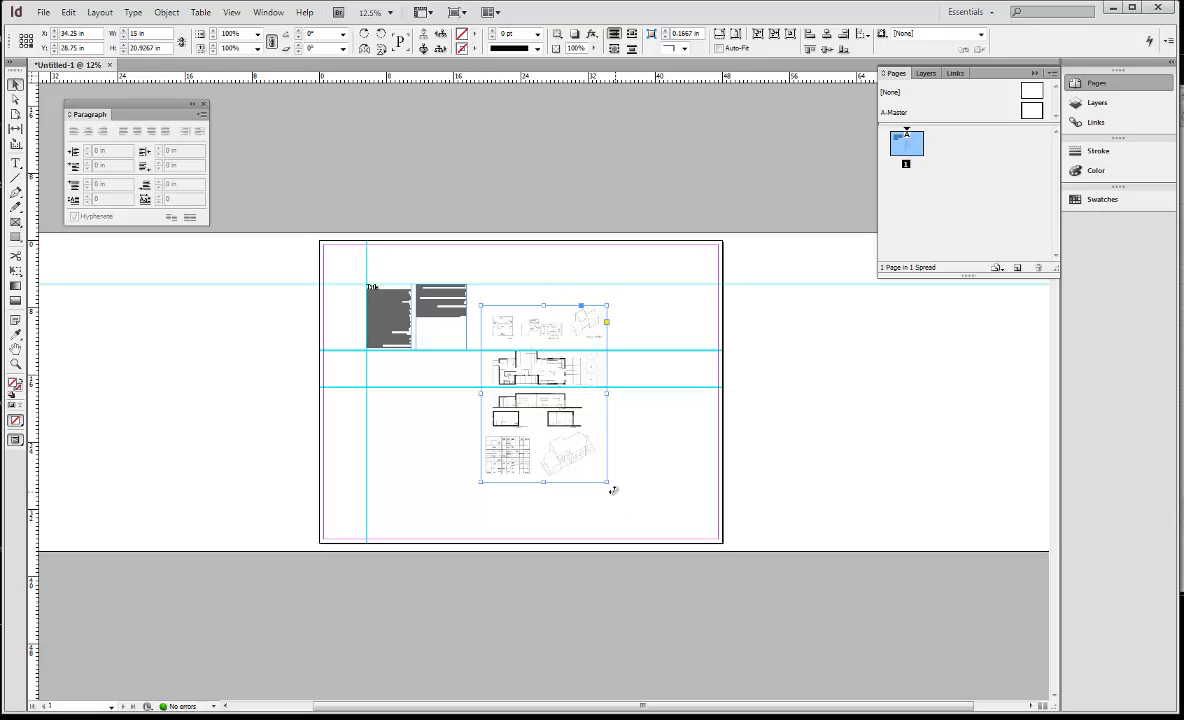
{"action": "left_click_drag", "start_coordinate": [606, 483], "coordinate": [565, 418]}
{"action": "key", "text": "ctrl+equal"}
{"action": "key", "text": "ctrl+equal"}
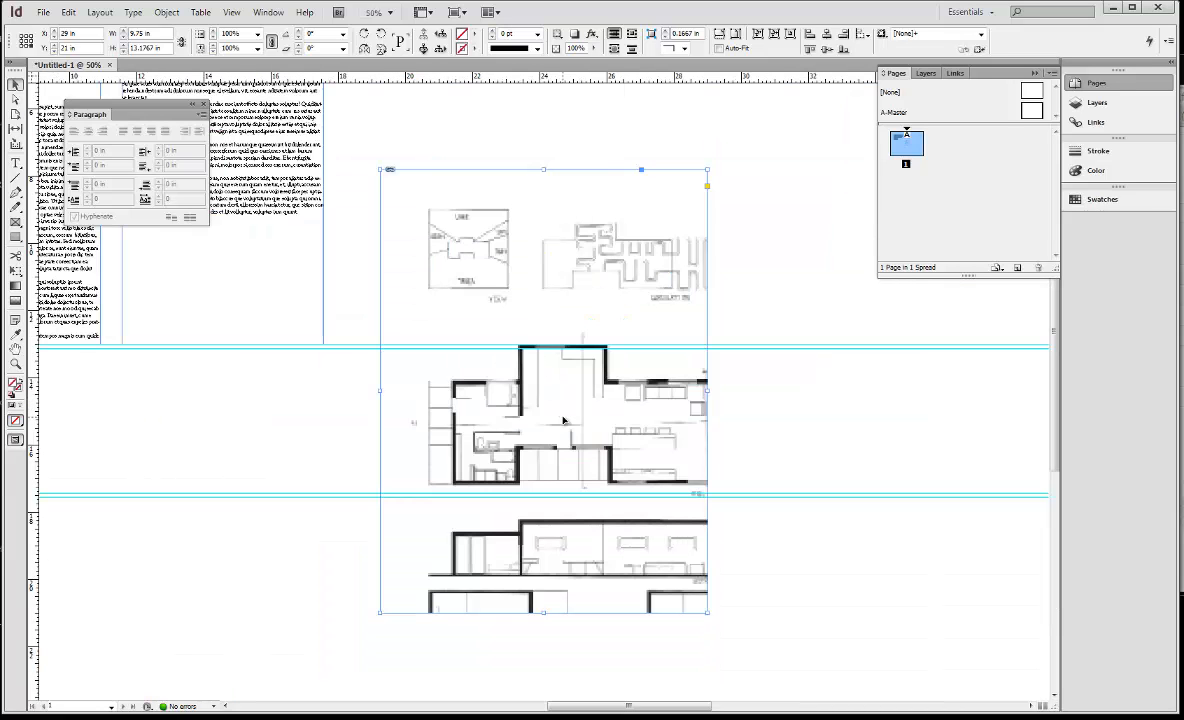
{"action": "left_click", "coordinate": [814, 437]}
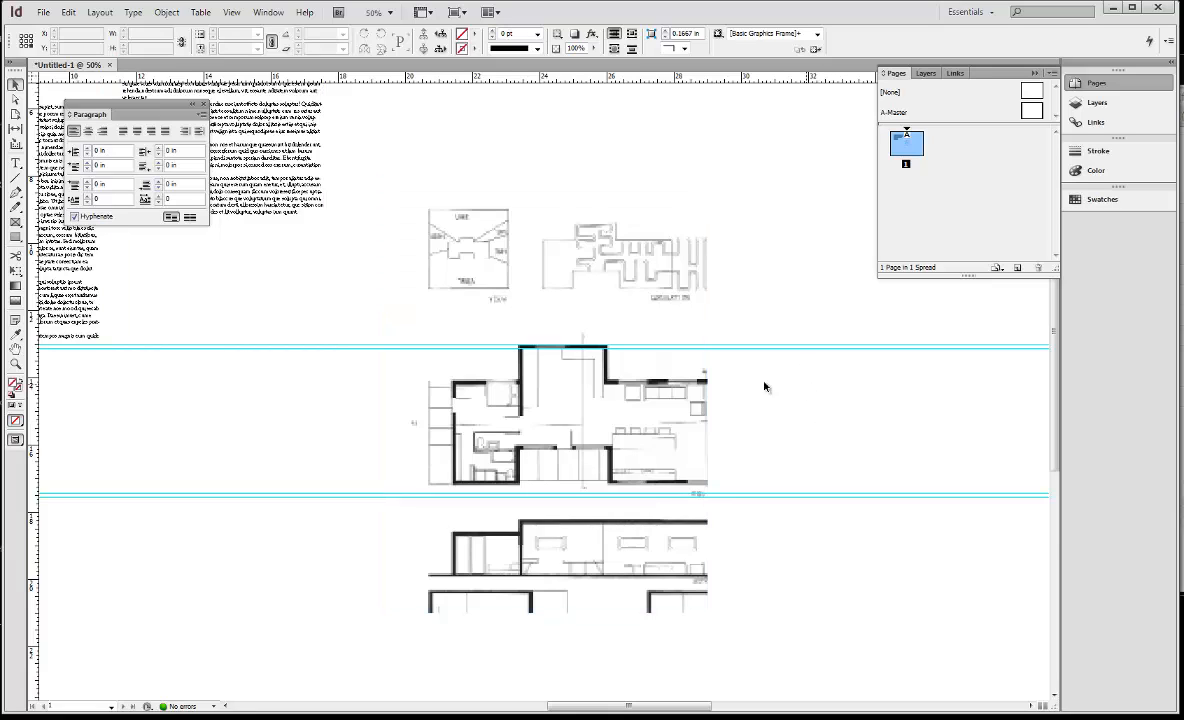
Give the cropped image frame a 0.25 pt stroke and deselect it.
{"action": "left_click", "coordinate": [640, 408]}
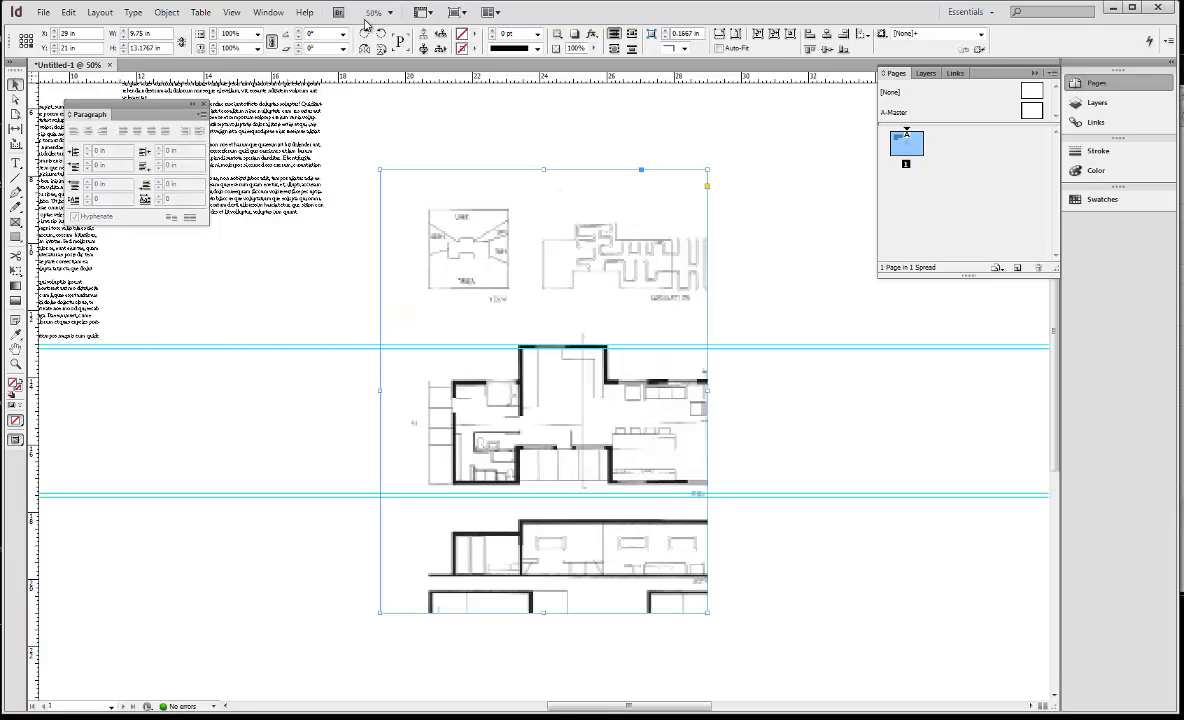
{"action": "left_click", "coordinate": [538, 35]}
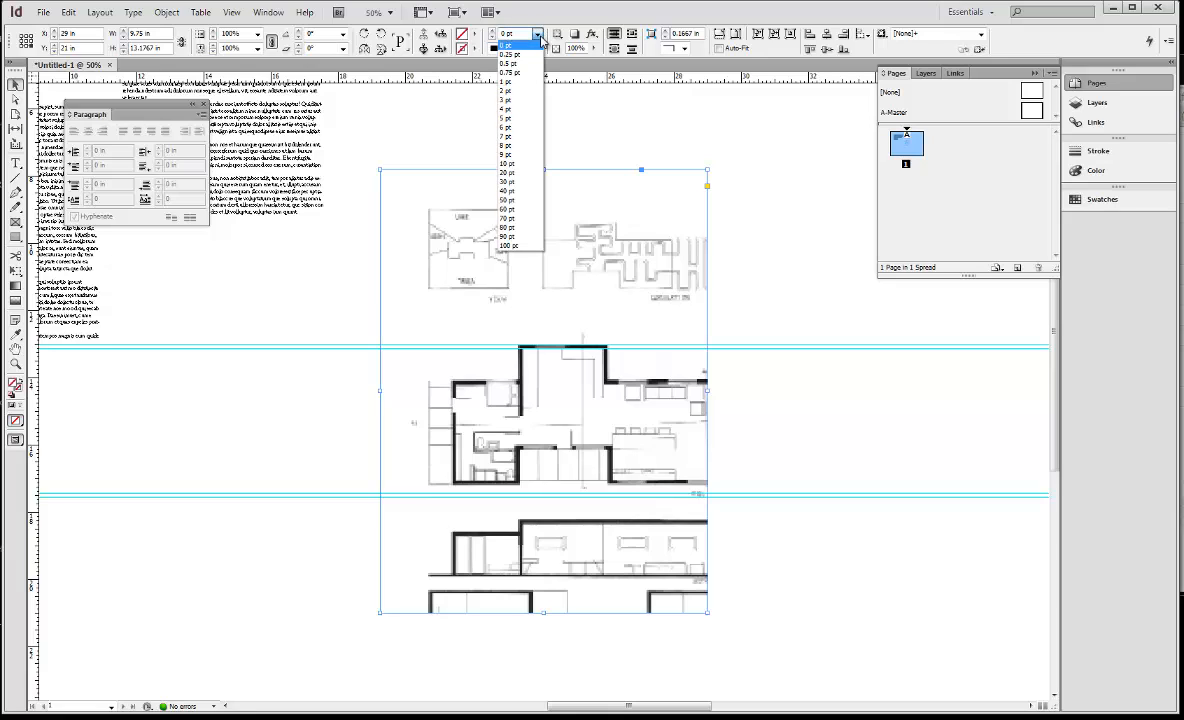
{"action": "left_click", "coordinate": [540, 50]}
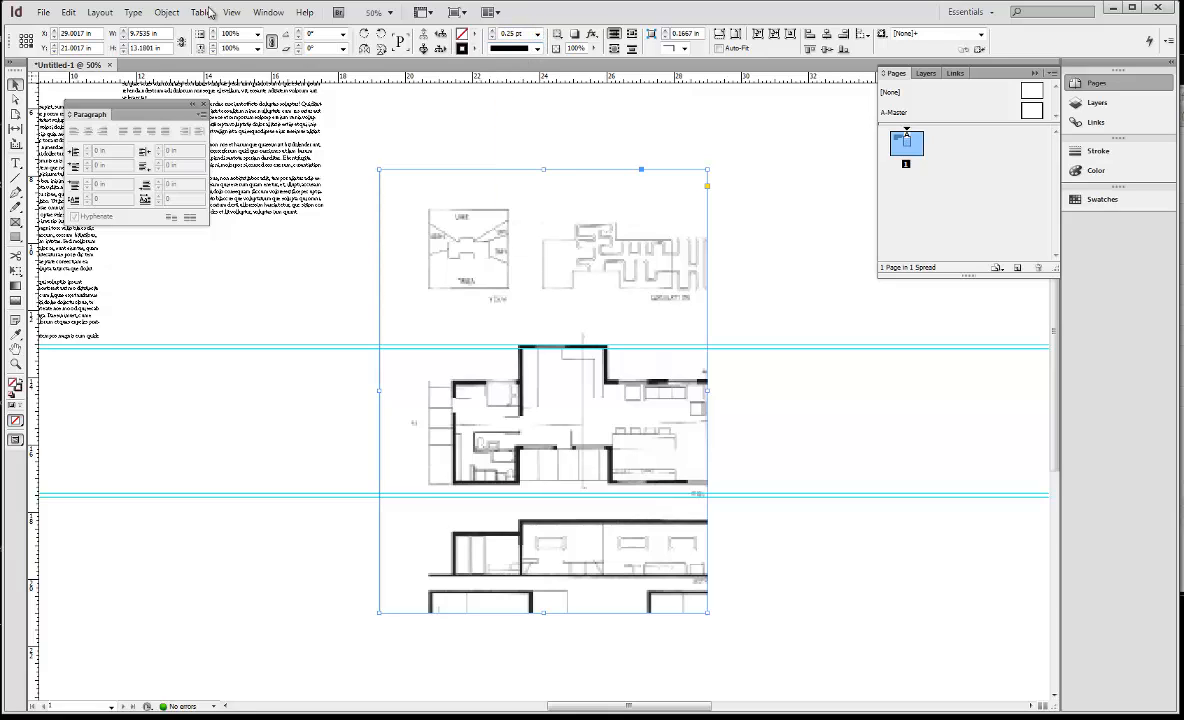
{"action": "left_click", "coordinate": [584, 153]}
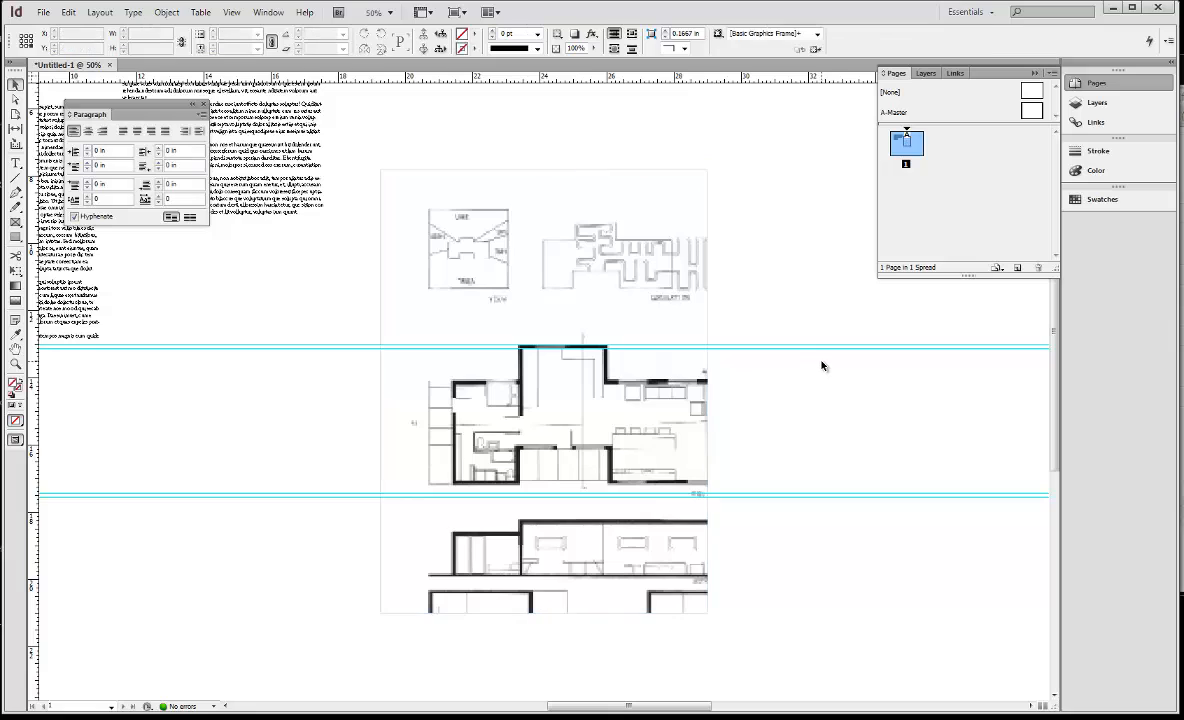
Scale the drawings inside the cropped frame down proportionally until their lower-right corner meets the frame's corner.
{"action": "left_click", "coordinate": [652, 418]}
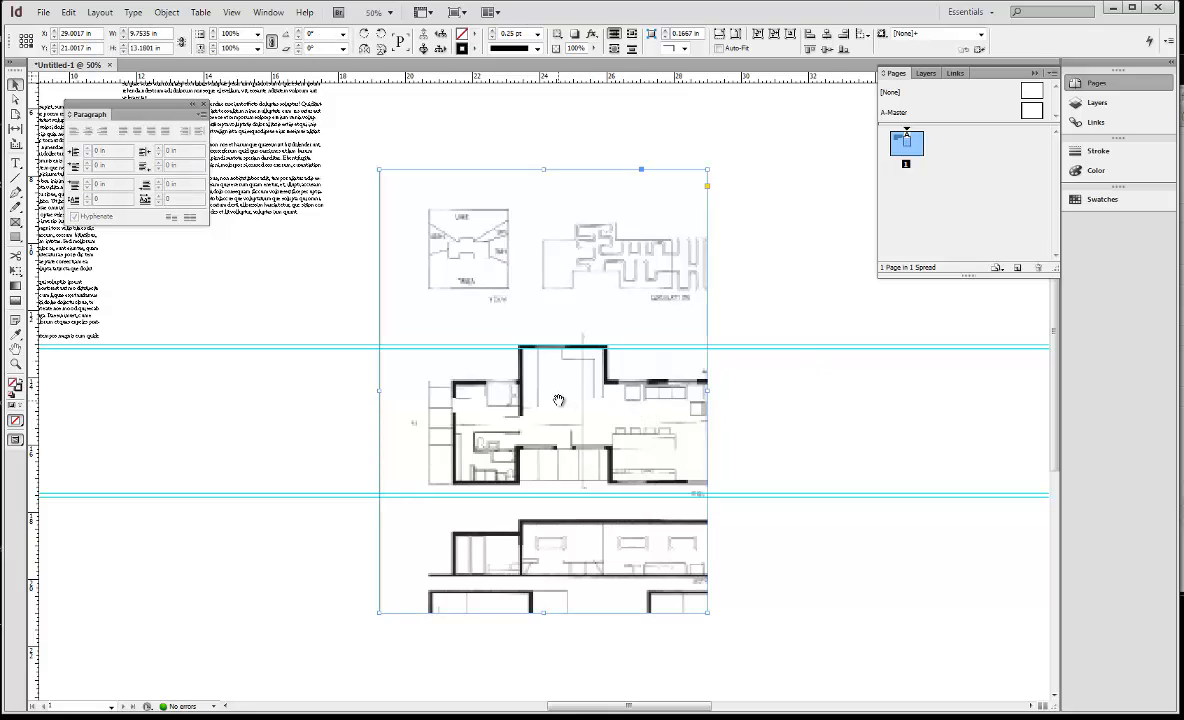
{"action": "left_click", "coordinate": [745, 421]}
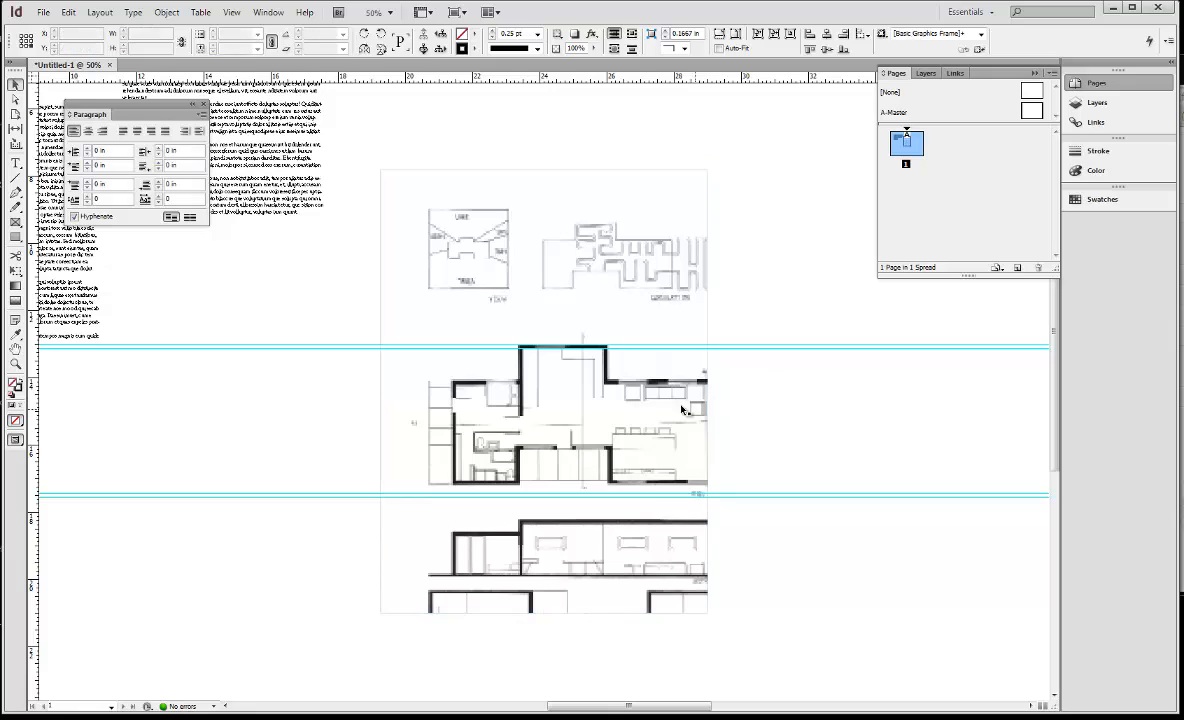
{"action": "left_click", "coordinate": [555, 386]}
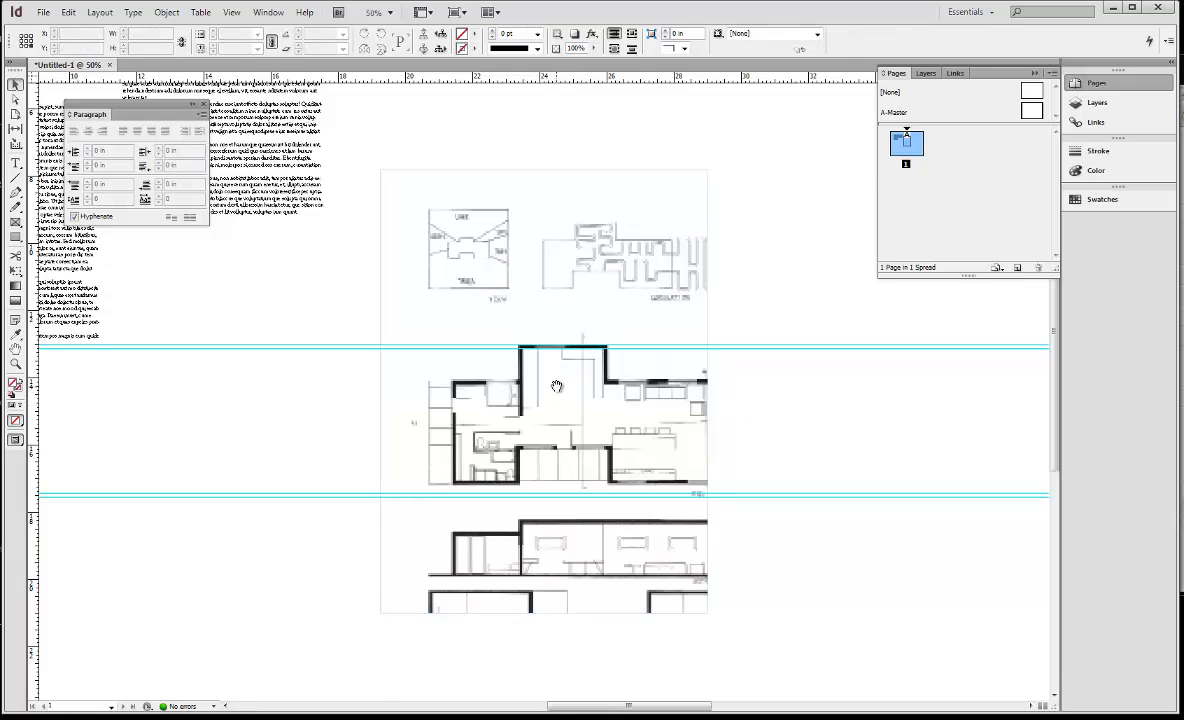
{"action": "key", "text": "ctrl+minus"}
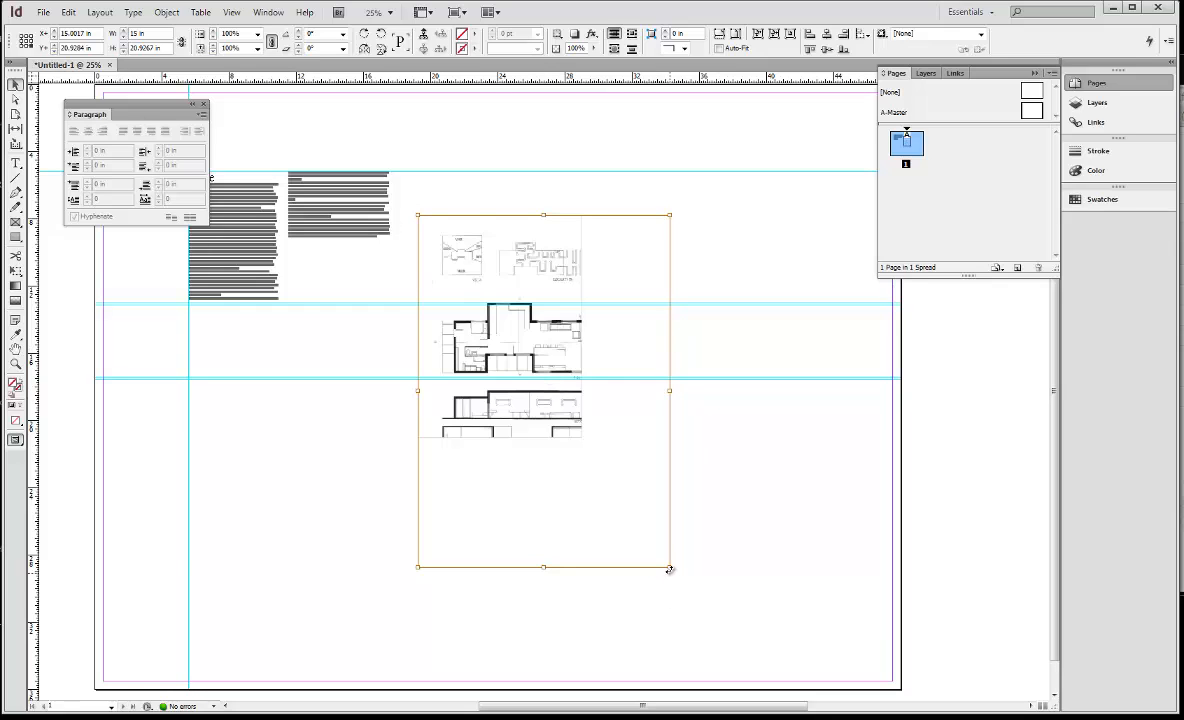
{"action": "left_click_drag", "start_coordinate": [670, 567], "coordinate": [580, 436]}
{"action": "left_click", "coordinate": [629, 436]}
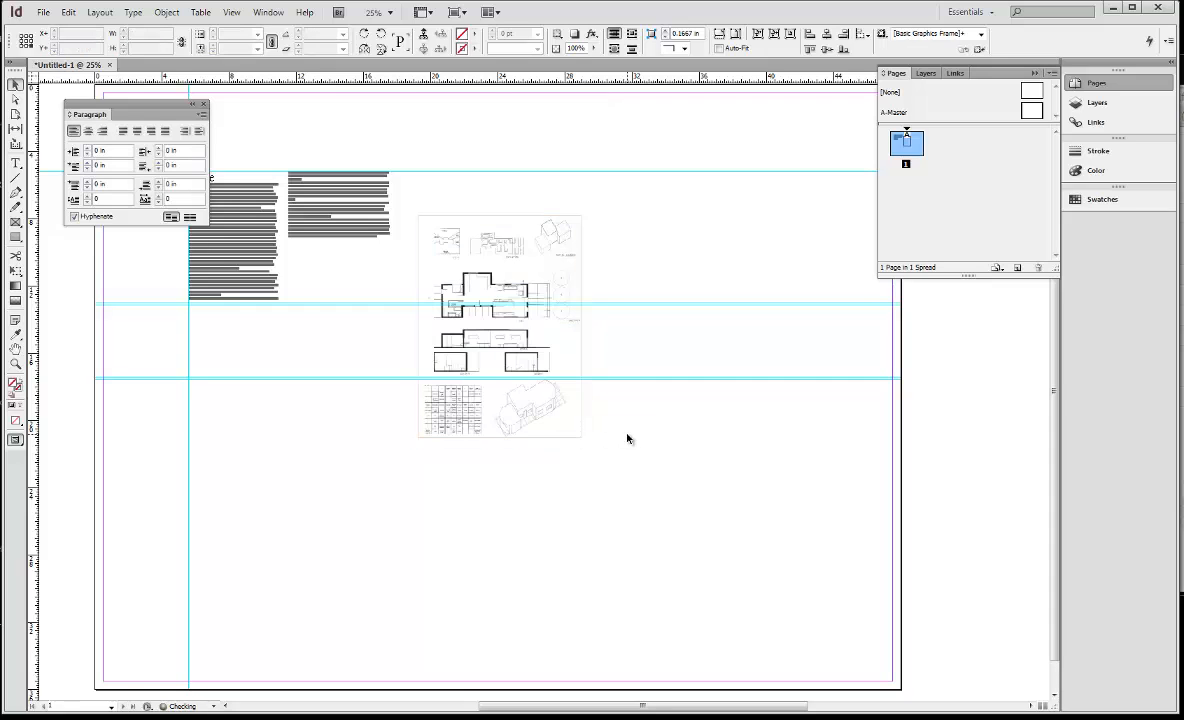
Move the image frame slightly so its lower-right corner is at about X 29.45 in, Y 20.88 in.
{"action": "left_click", "coordinate": [508, 363]}
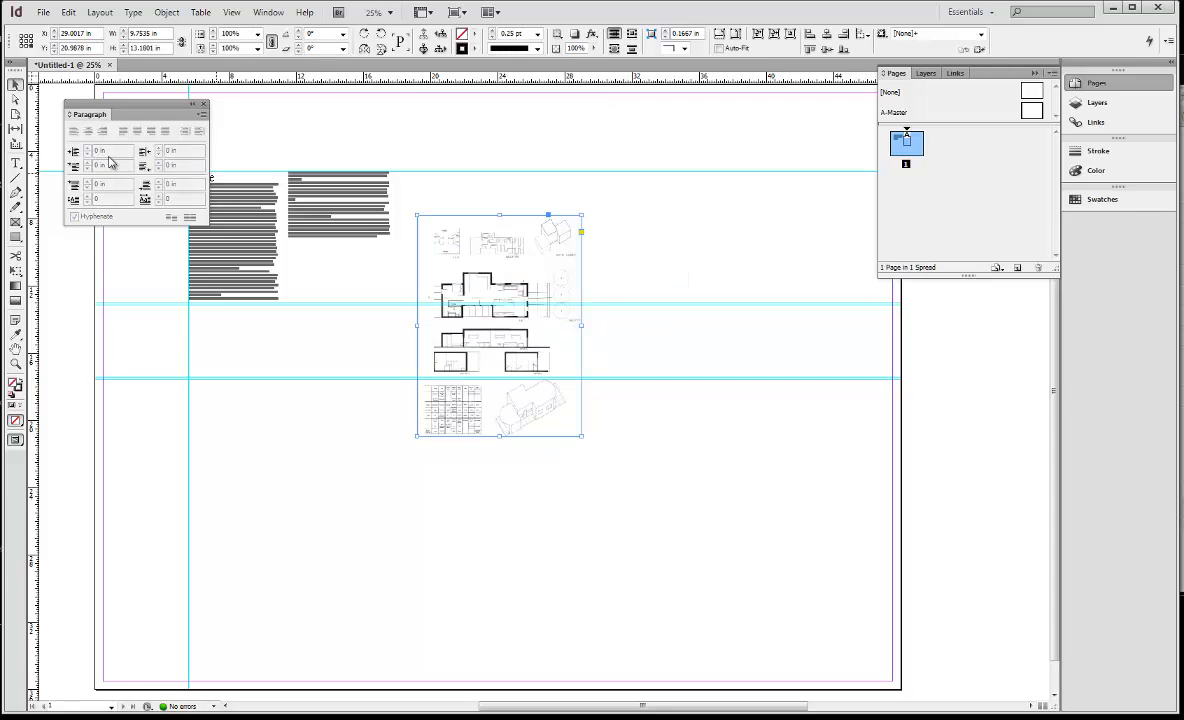
{"action": "left_click", "coordinate": [692, 351]}
{"action": "mouse_move", "coordinate": [522, 261]}
{"action": "left_mouse_down"}
{"action": "mouse_move", "coordinate": [587, 227]}
{"action": "mouse_move", "coordinate": [596, 237]}
{"action": "mouse_move", "coordinate": [530, 260]}
{"action": "left_mouse_up"}
{"action": "left_click", "coordinate": [661, 272]}
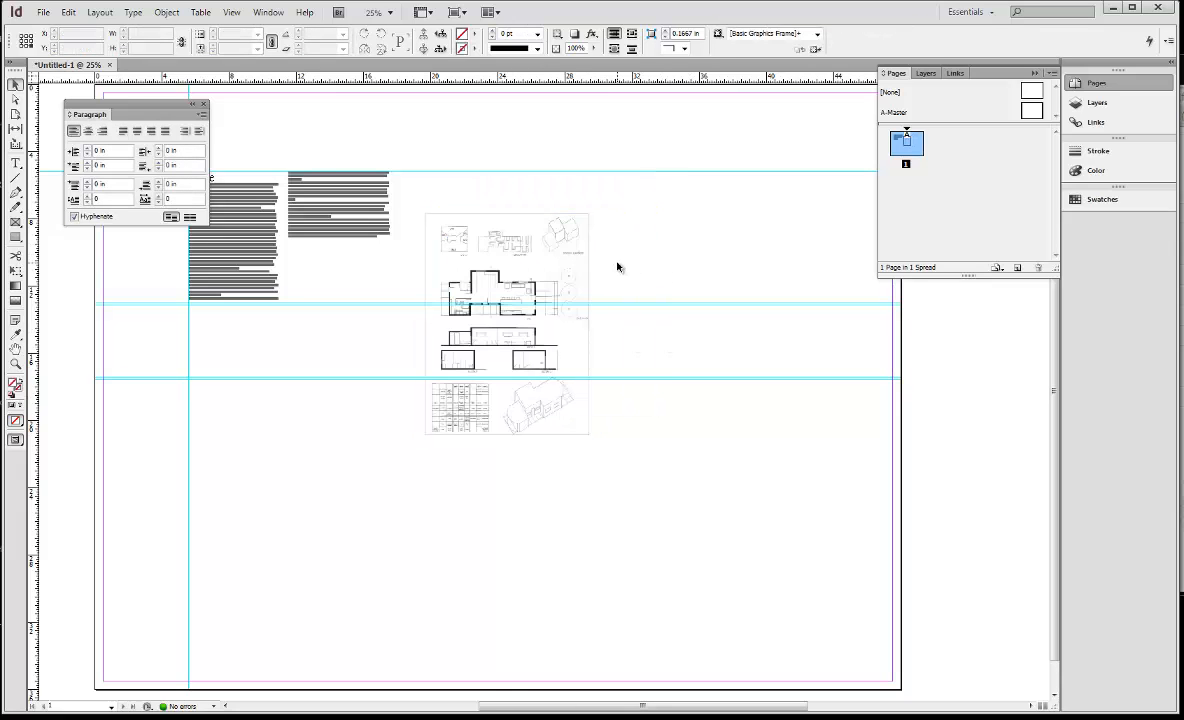
Shift only the image content up and to the right inside its frame, leaving the frame in place.
{"action": "left_click", "coordinate": [509, 328]}
{"action": "left_click", "coordinate": [637, 334]}
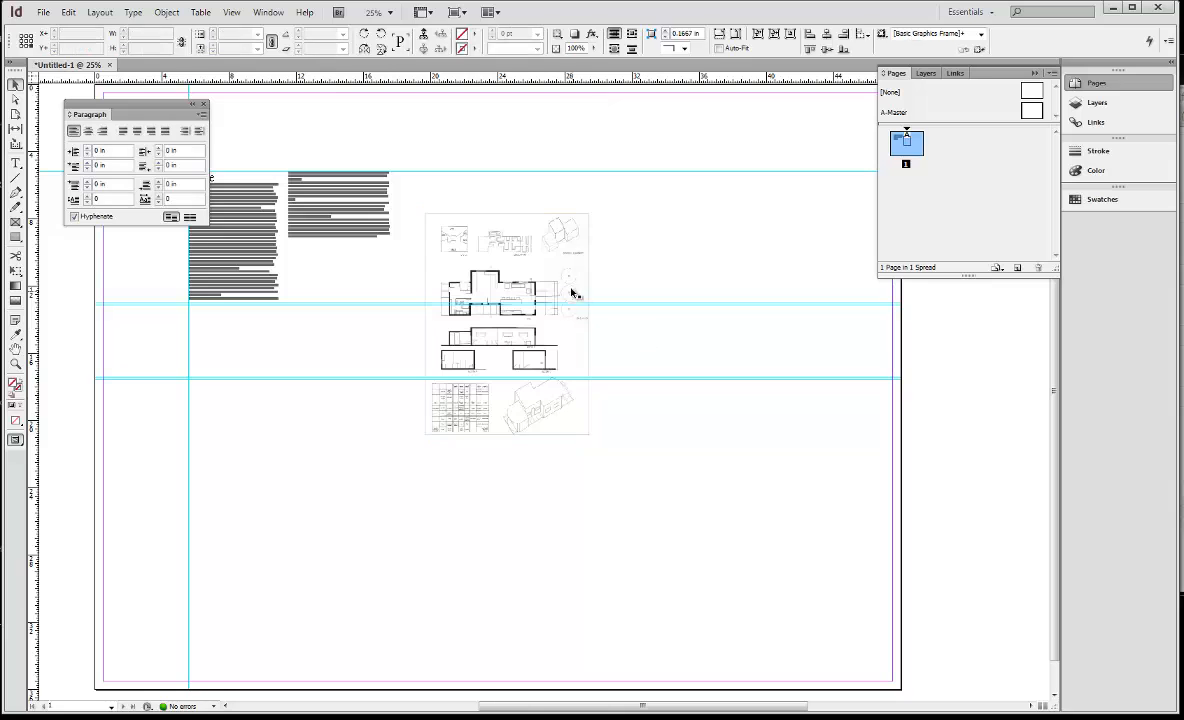
{"action": "left_click", "coordinate": [501, 326]}
{"action": "left_click_drag", "start_coordinate": [530, 289], "coordinate": [612, 246]}
{"action": "left_click", "coordinate": [726, 551]}
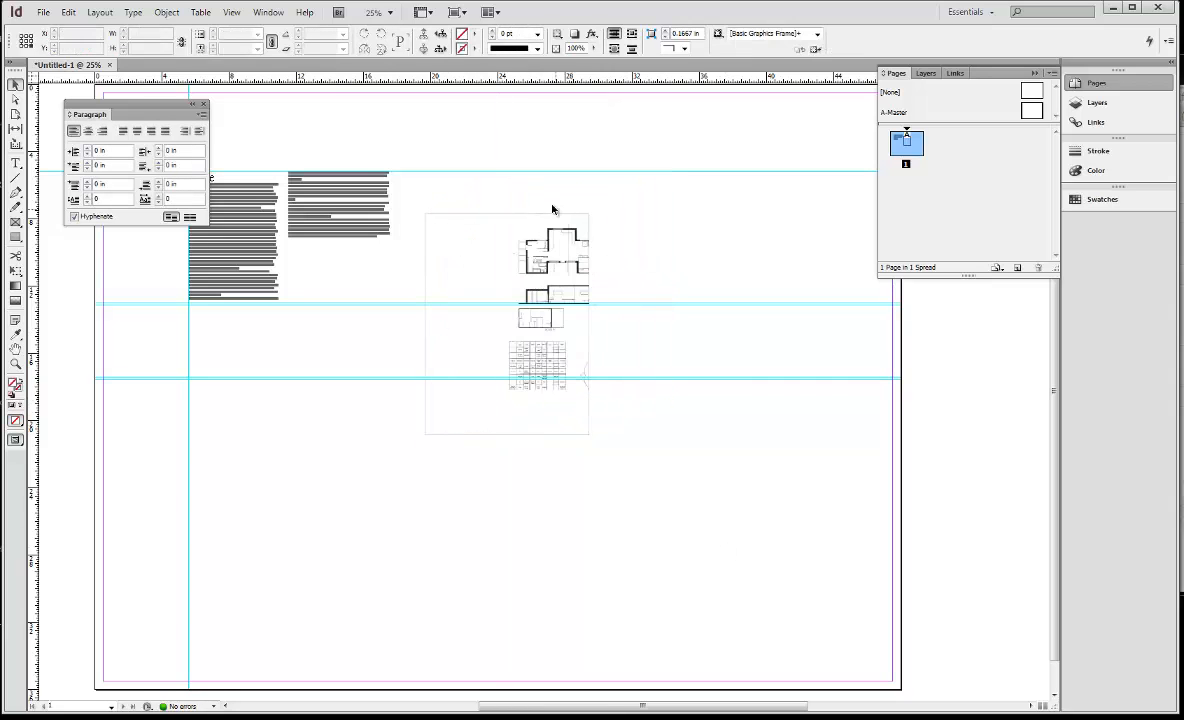
Fit the shifted image content proportionally to its frame and deselect it.
{"action": "left_click", "coordinate": [532, 262]}
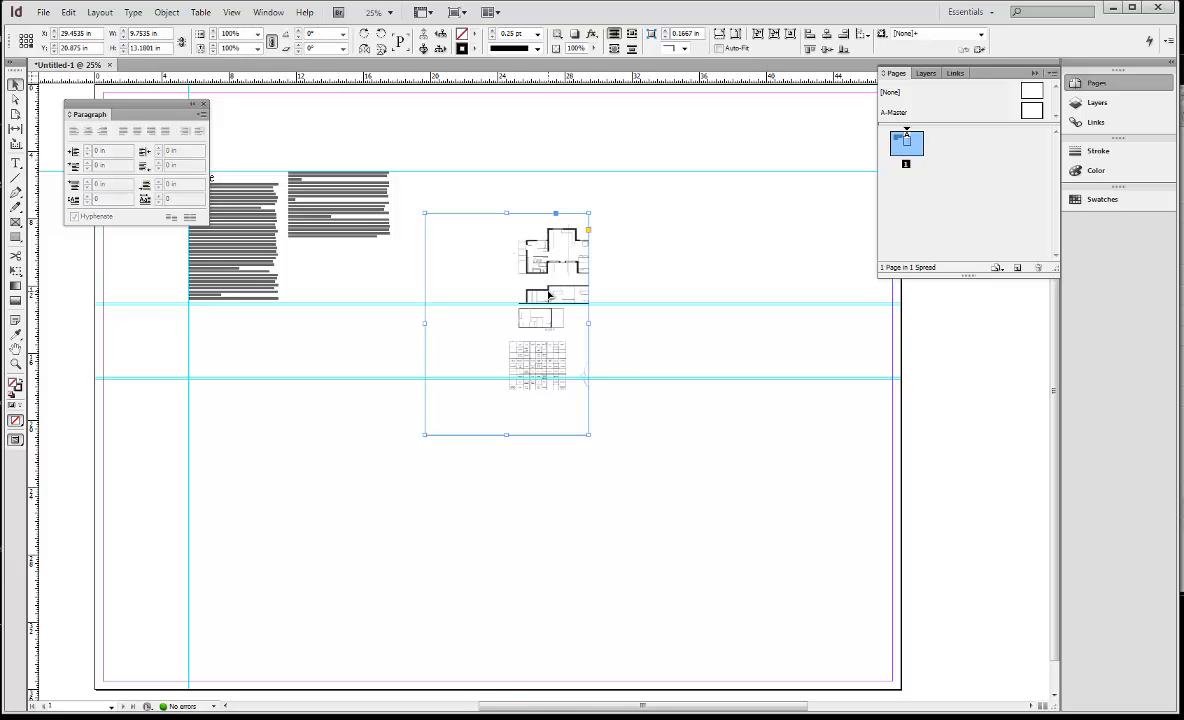
{"action": "key", "text": "ctrl+alt+shift+e"}
{"action": "left_click", "coordinate": [669, 478]}
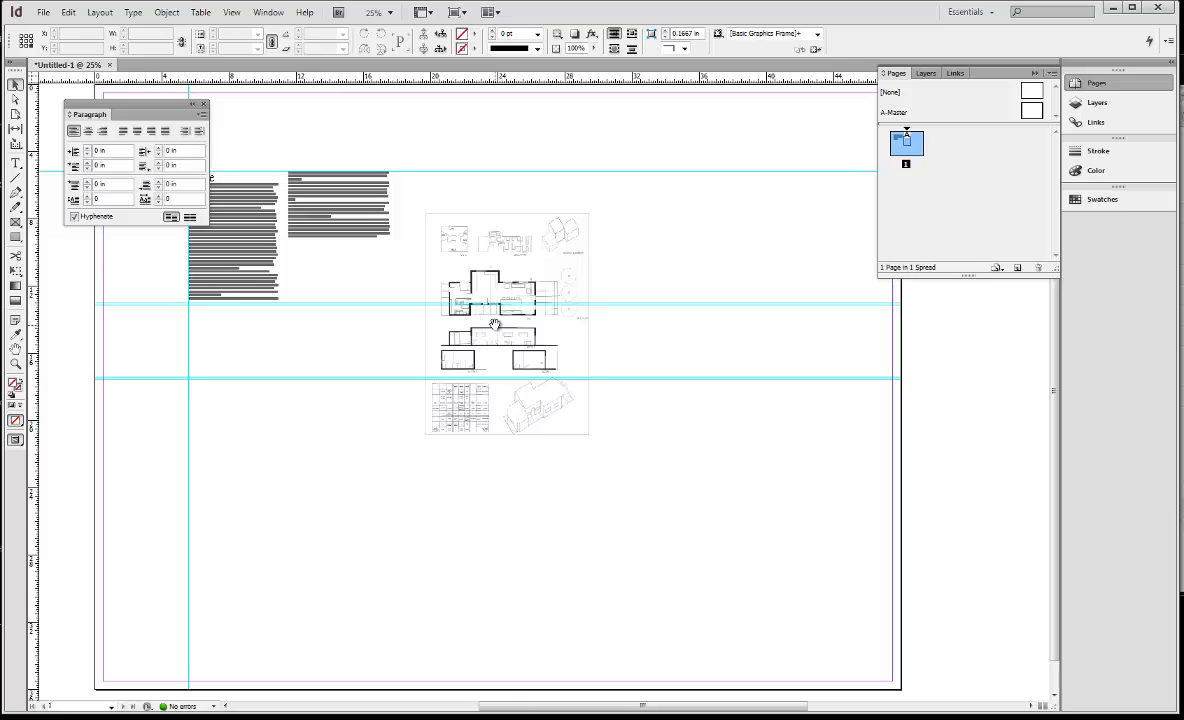
{"action": "left_click", "coordinate": [494, 325]}
{"action": "left_click", "coordinate": [651, 489]}
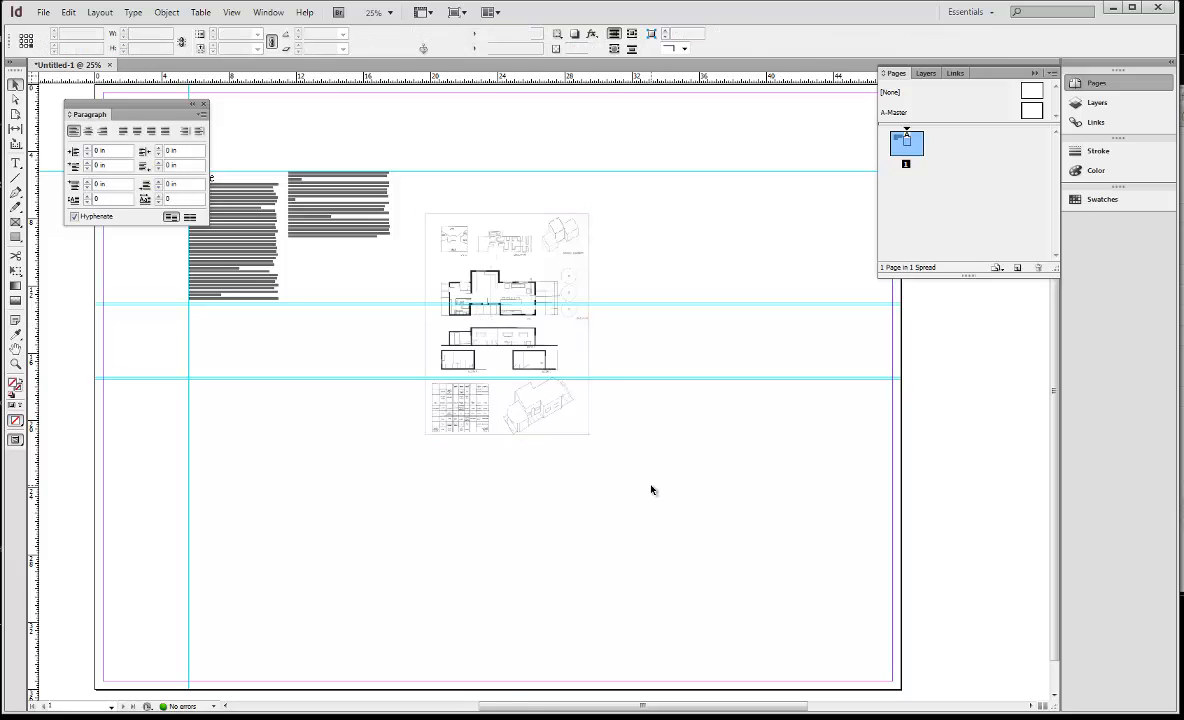
Enlarge the image frame and its content together with Free Transform to about 13.18 by 17.81 in, then deselect.
{"action": "left_click", "coordinate": [550, 420]}
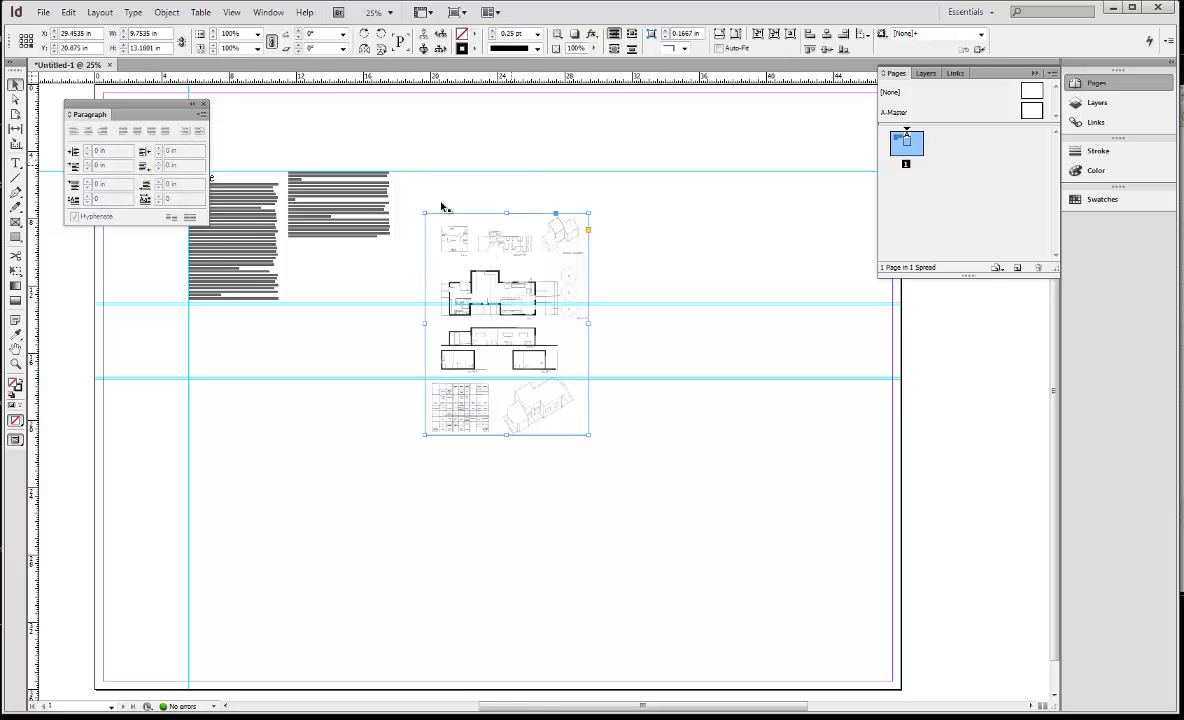
{"action": "left_click", "coordinate": [15, 271]}
{"action": "left_click_drag", "start_coordinate": [588, 440], "coordinate": [647, 513]}
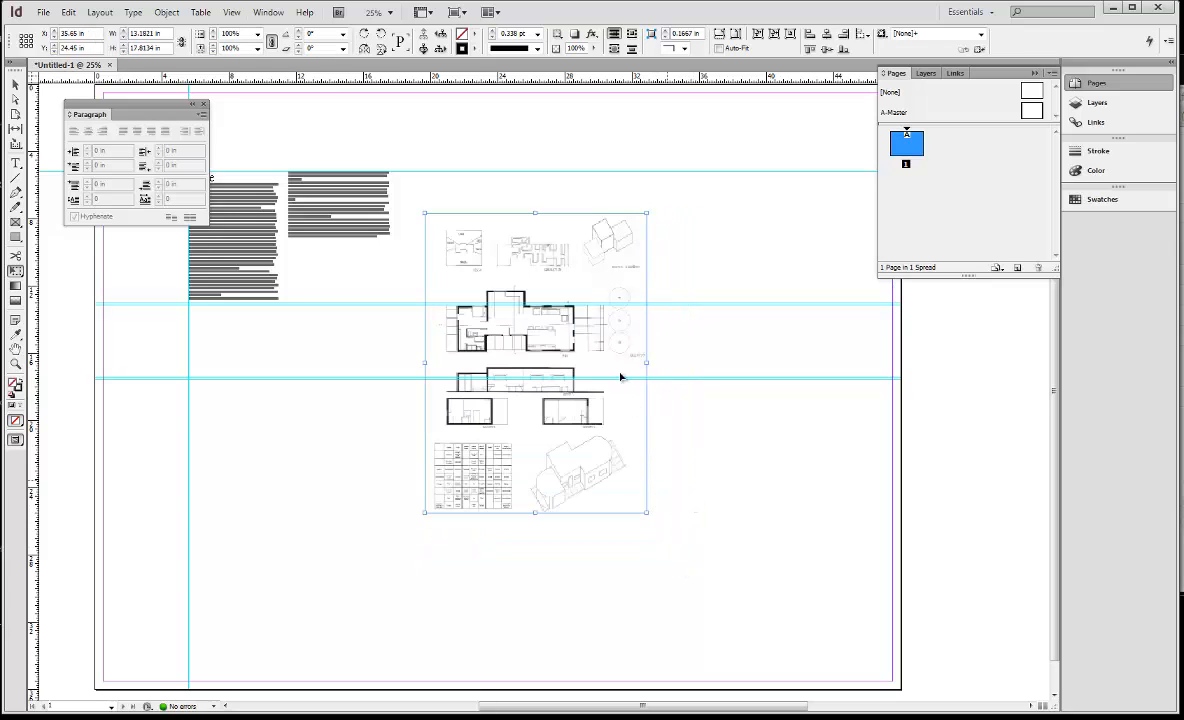
{"action": "key", "text": "v"}
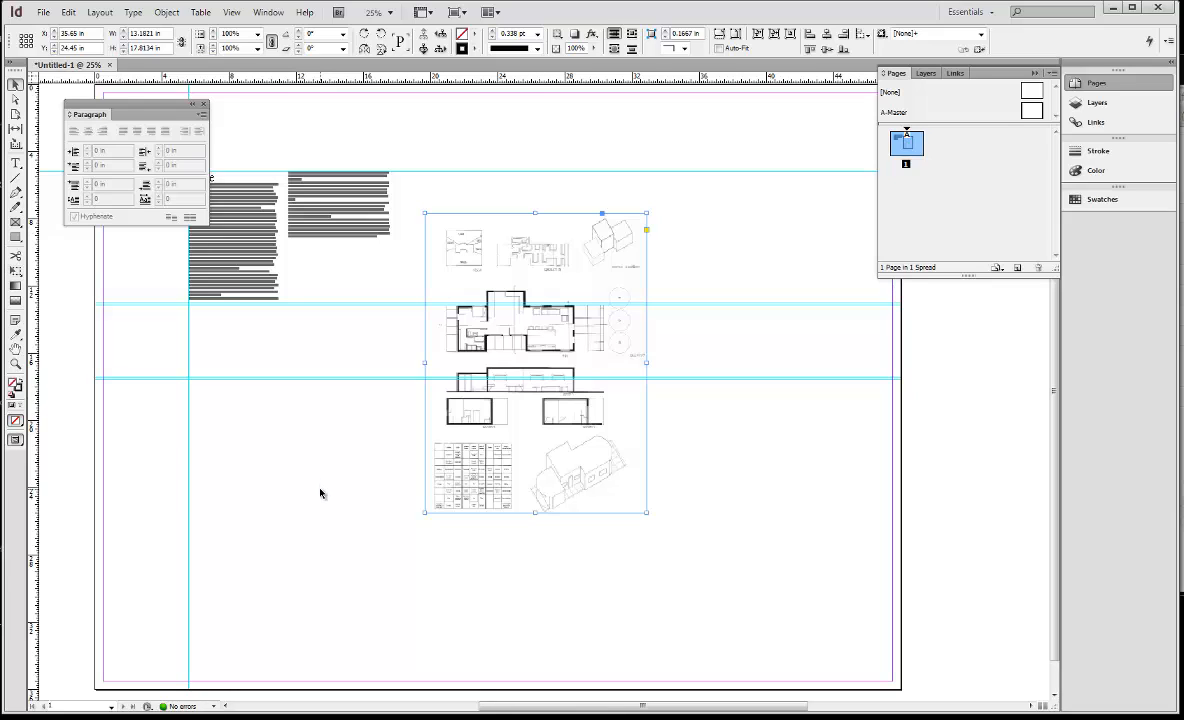
{"action": "left_click", "coordinate": [335, 478]}
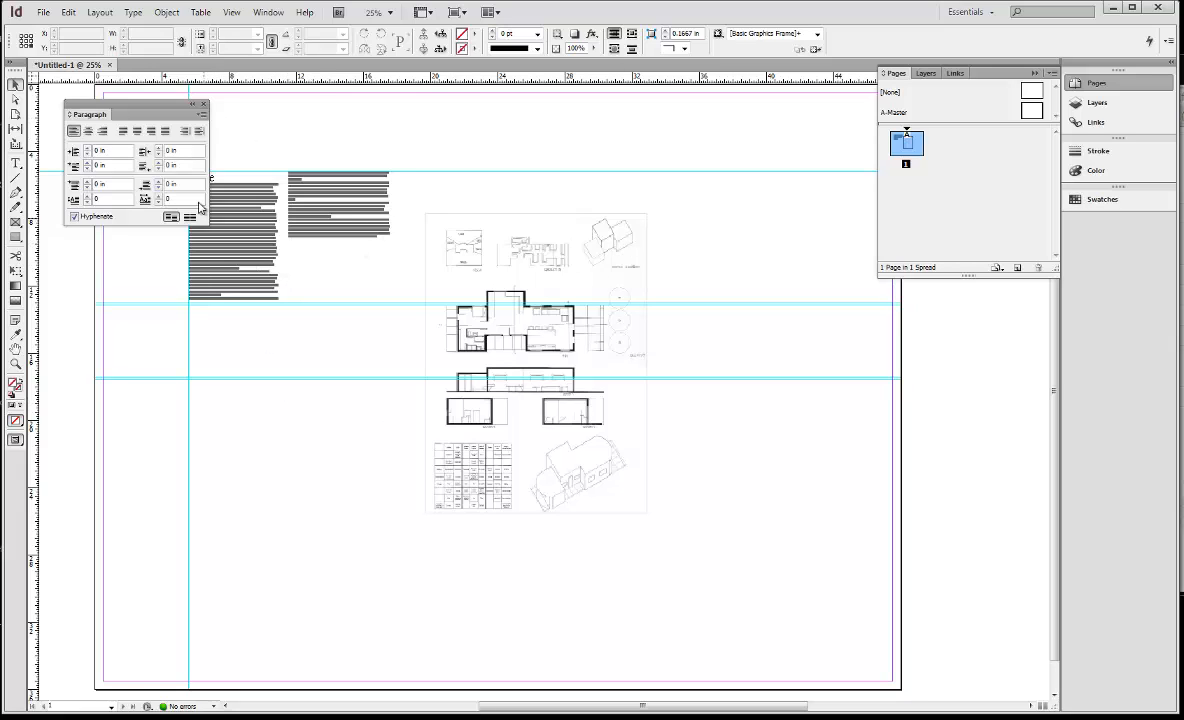
{"action": "left_click", "coordinate": [44, 13]}
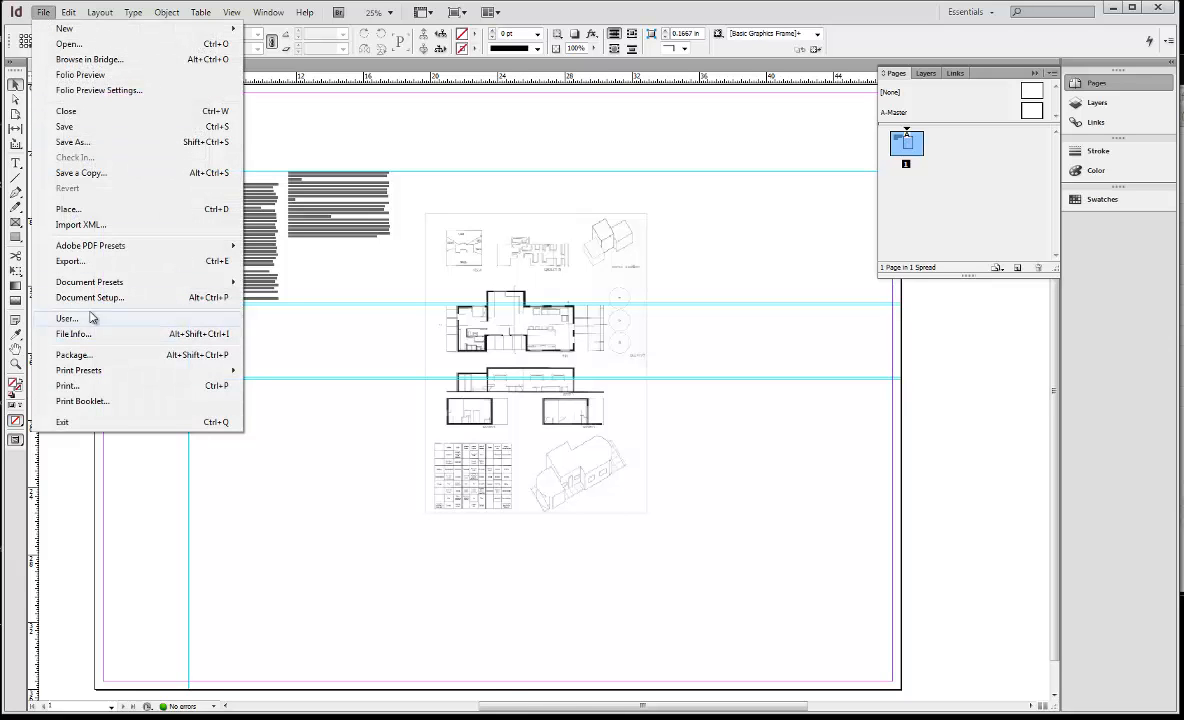
{"action": "left_click", "coordinate": [70, 261]}
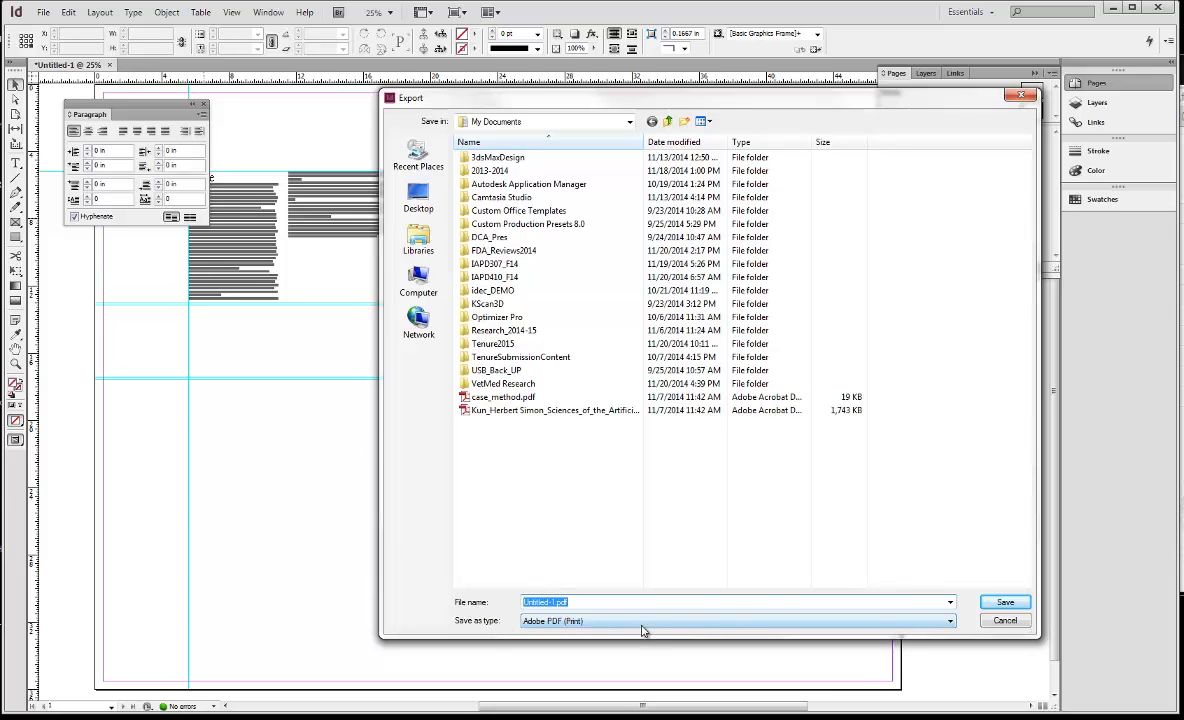
{"action": "left_click", "coordinate": [1005, 621]}
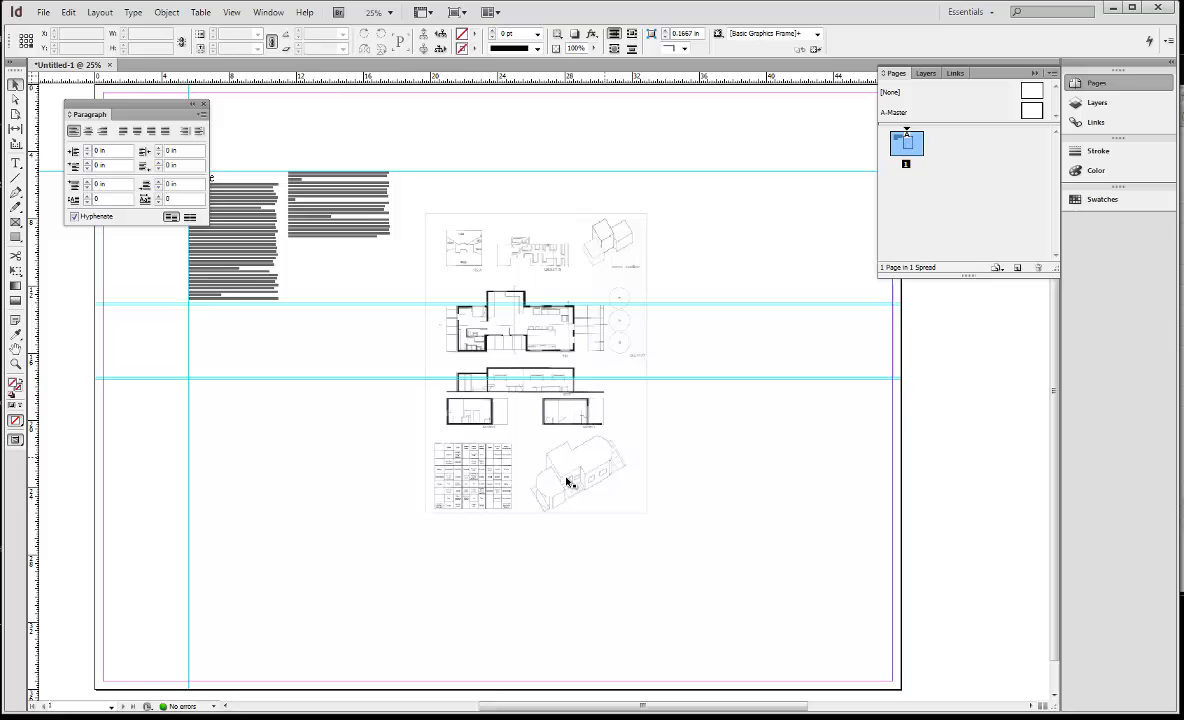
Save the document as Untitled-1.indd in My Documents, using the InDesign CS6 document format.
{"action": "left_click", "coordinate": [43, 12]}
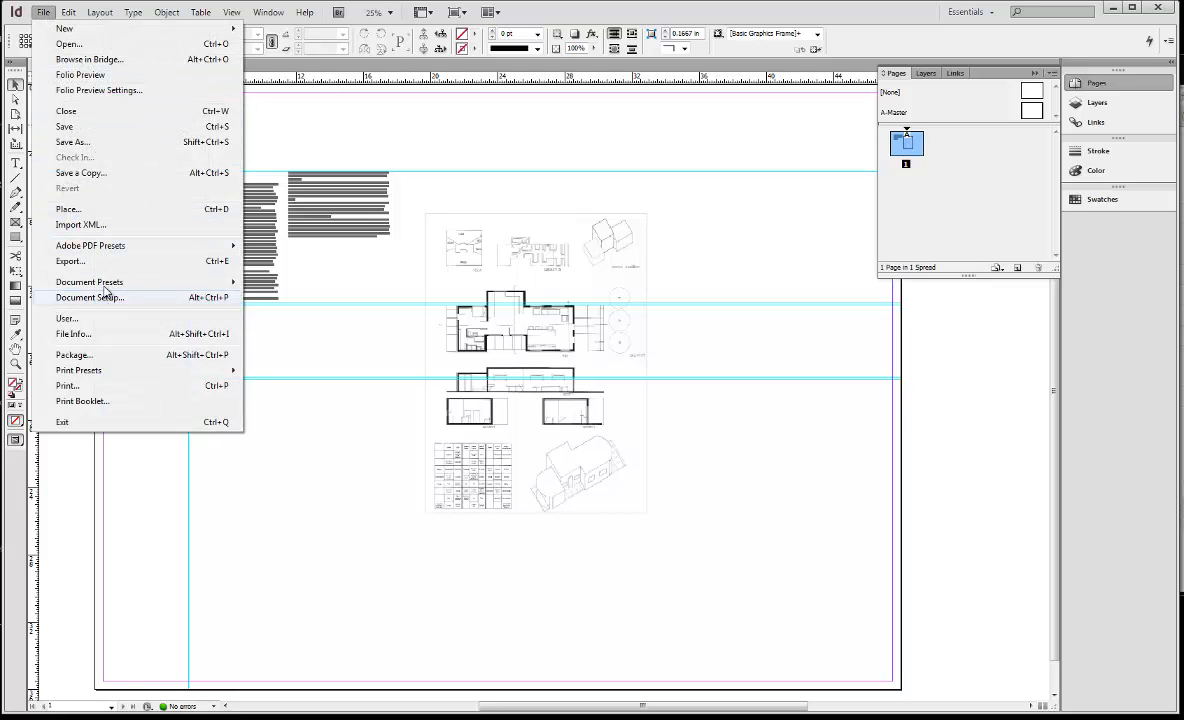
{"action": "left_click", "coordinate": [87, 141]}
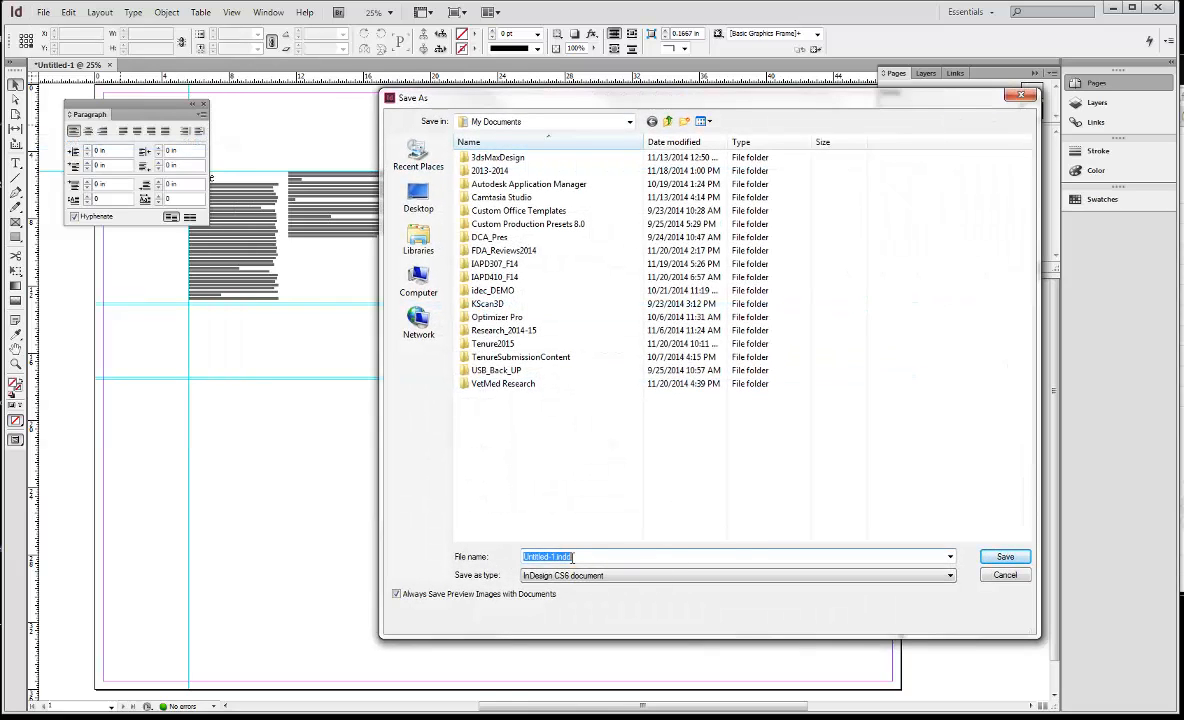
{"action": "left_click", "coordinate": [1005, 557]}
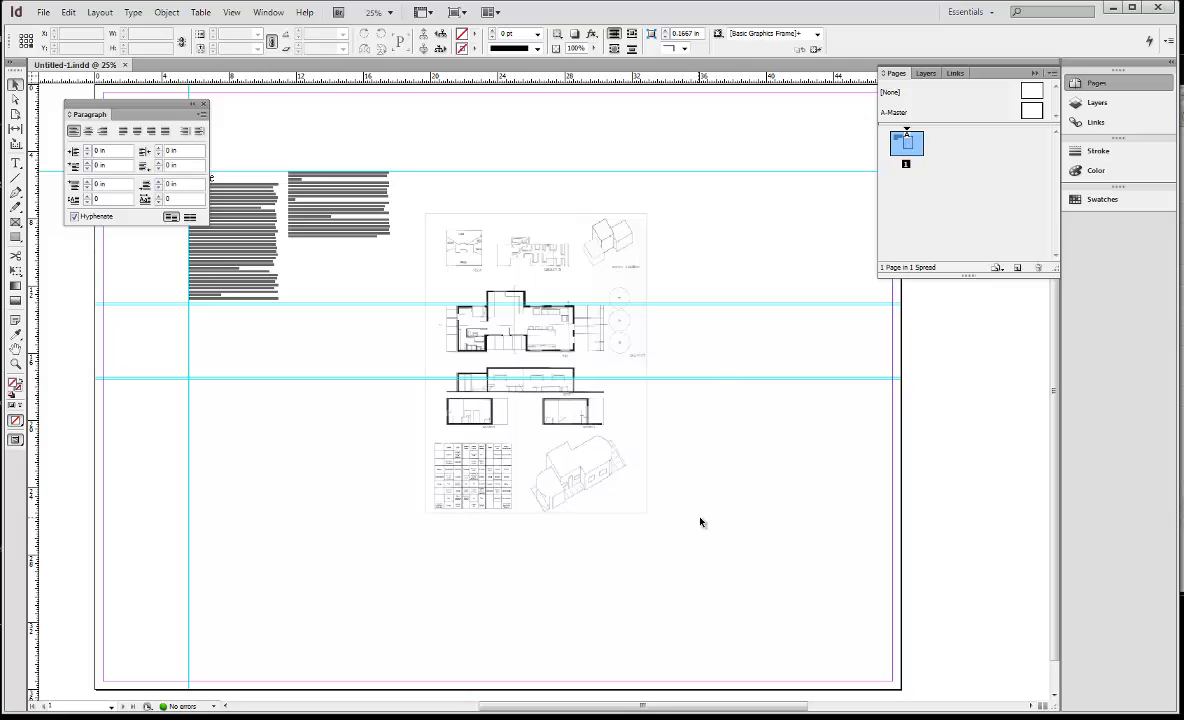
Reveal the placed drawing's linked JPEG in Explorer to inspect its source folder, and minimize the folder window.
{"action": "left_click", "coordinate": [488, 380]}
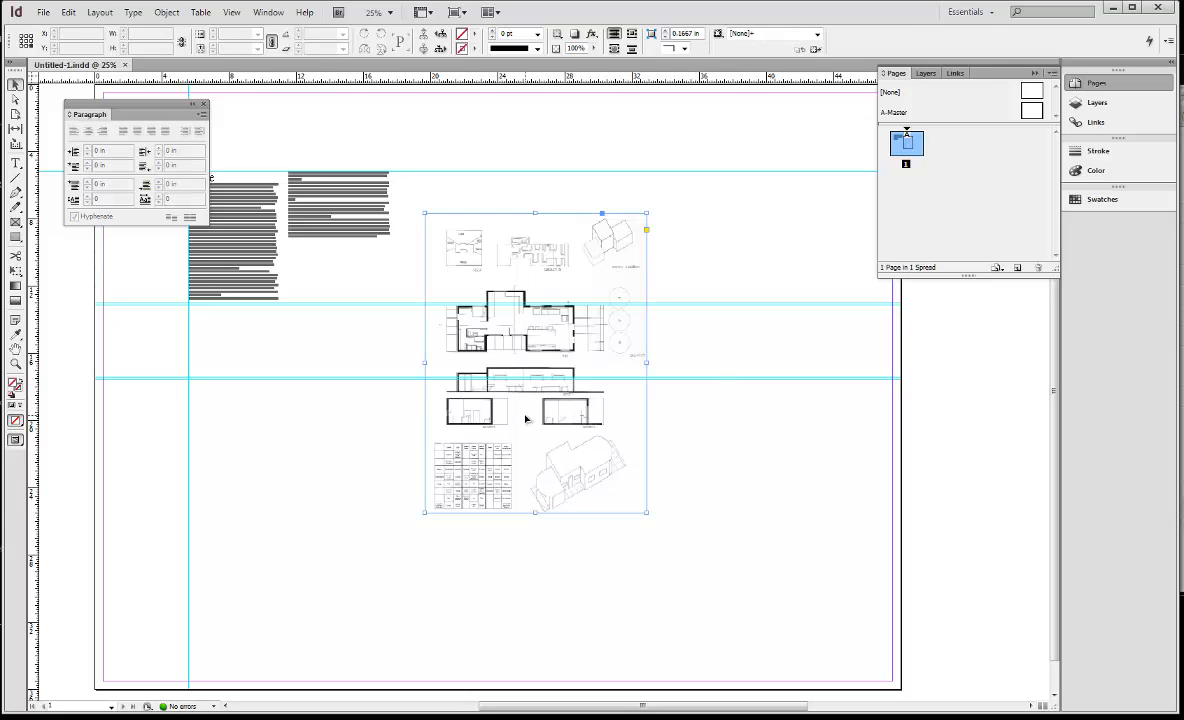
{"action": "left_click", "coordinate": [787, 226]}
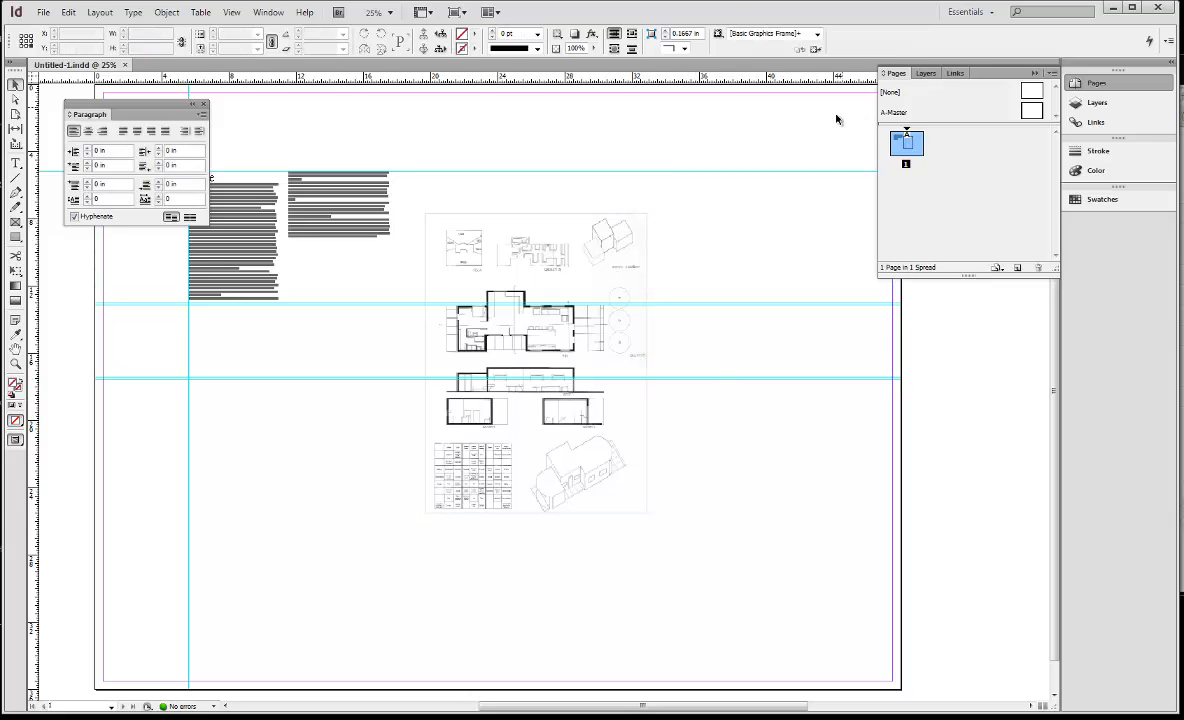
{"action": "left_click", "coordinate": [956, 74]}
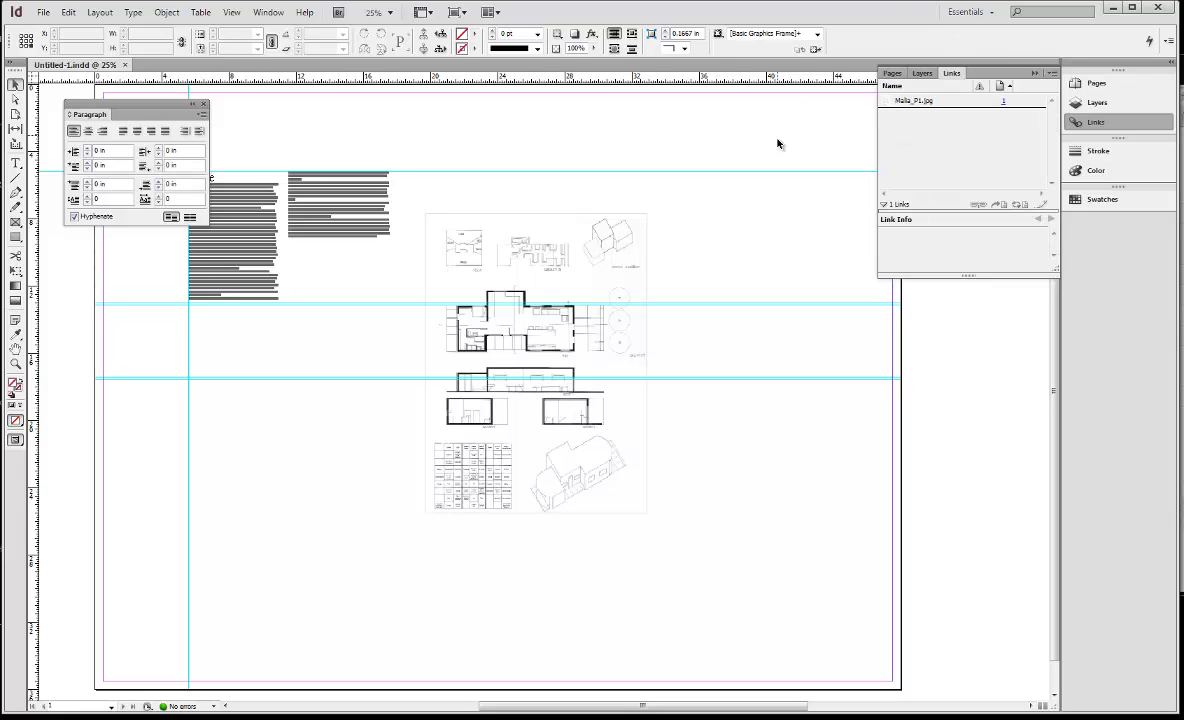
{"action": "left_click", "coordinate": [907, 103]}
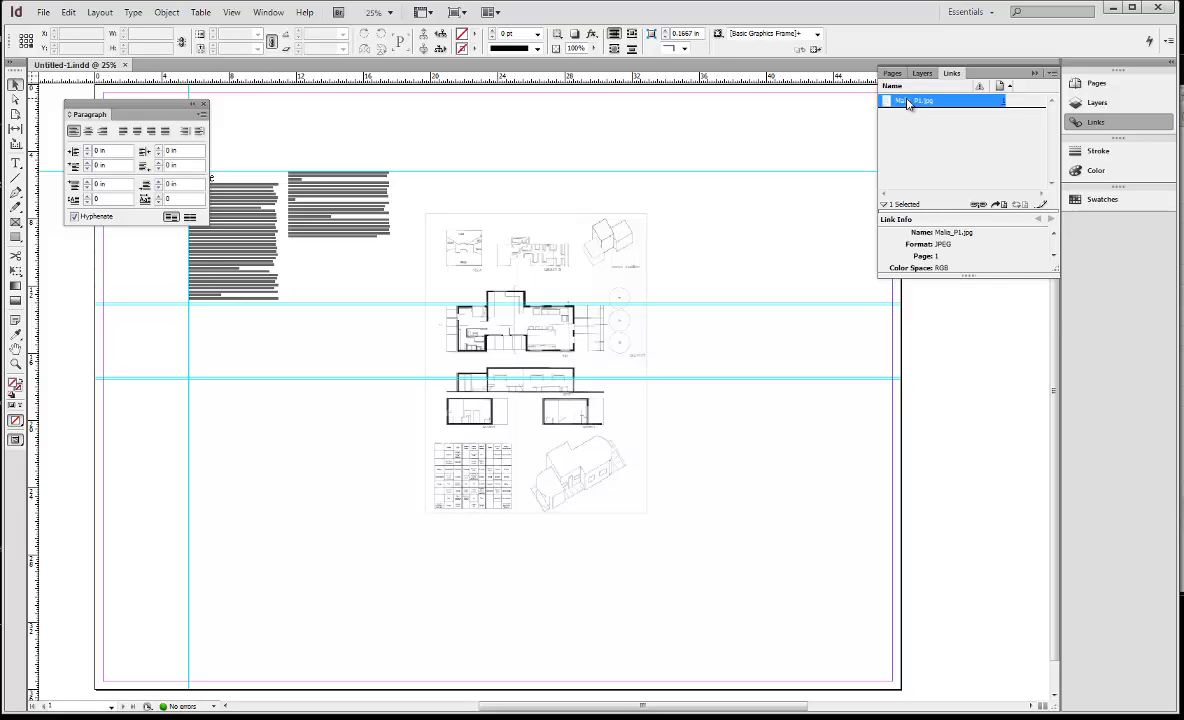
{"action": "right_click", "coordinate": [907, 103]}
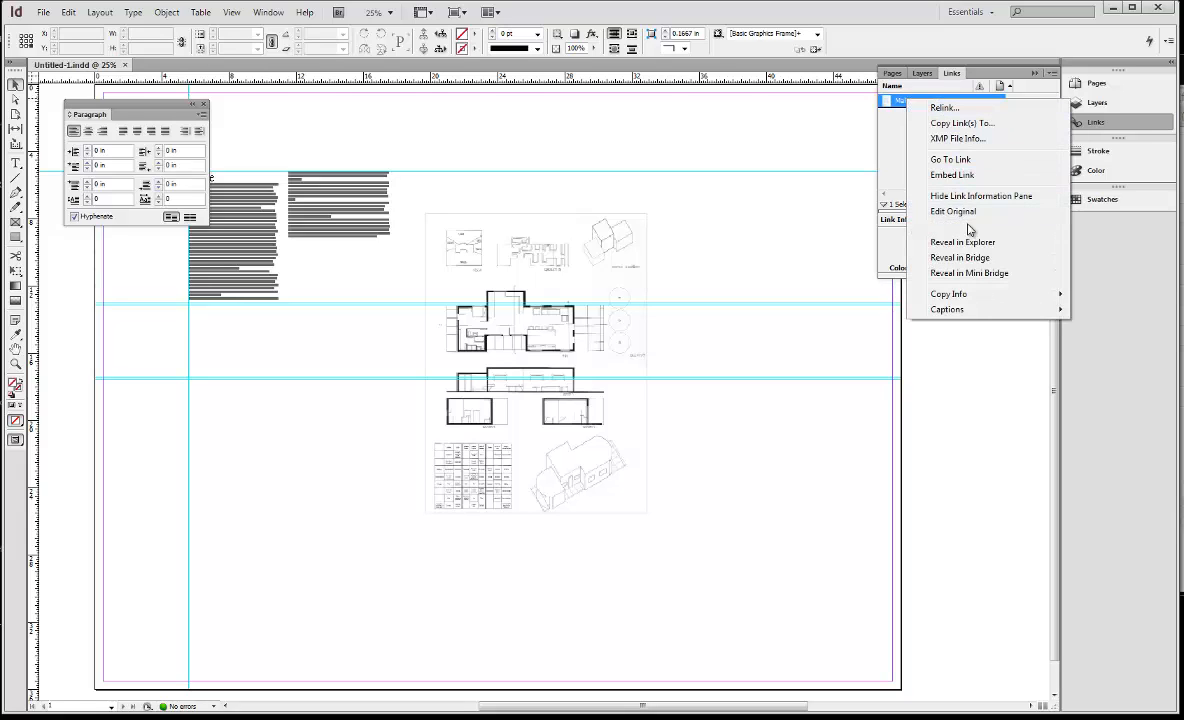
{"action": "mouse_move", "coordinate": [974, 232]}
{"action": "left_click", "coordinate": [970, 245]}
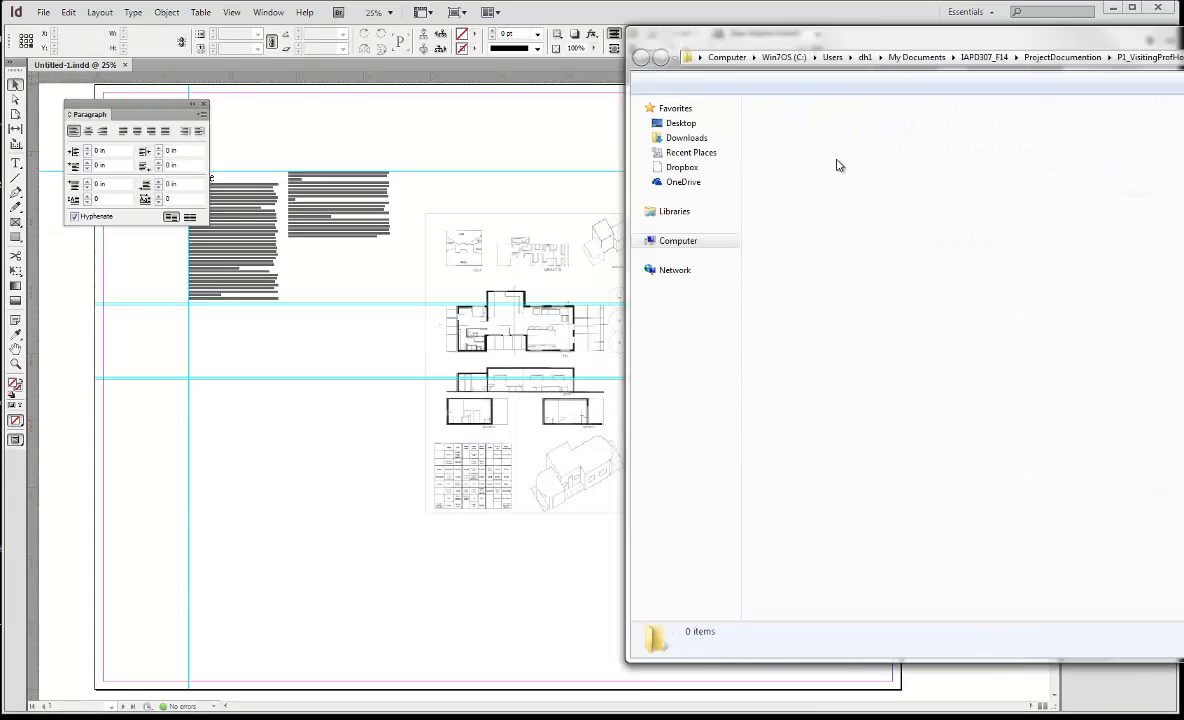
{"action": "left_click_drag", "start_coordinate": [1020, 42], "coordinate": [479, 64]}
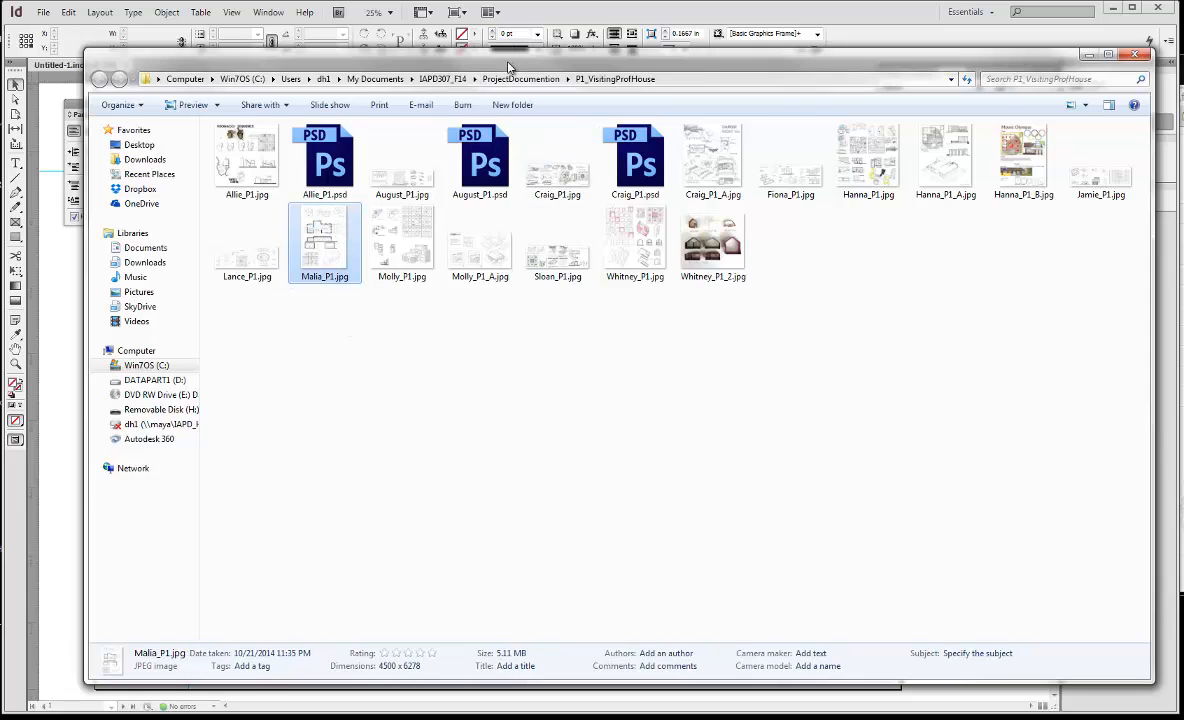
{"action": "left_click_drag", "start_coordinate": [475, 57], "coordinate": [543, 79]}
{"action": "left_click", "coordinate": [548, 24]}
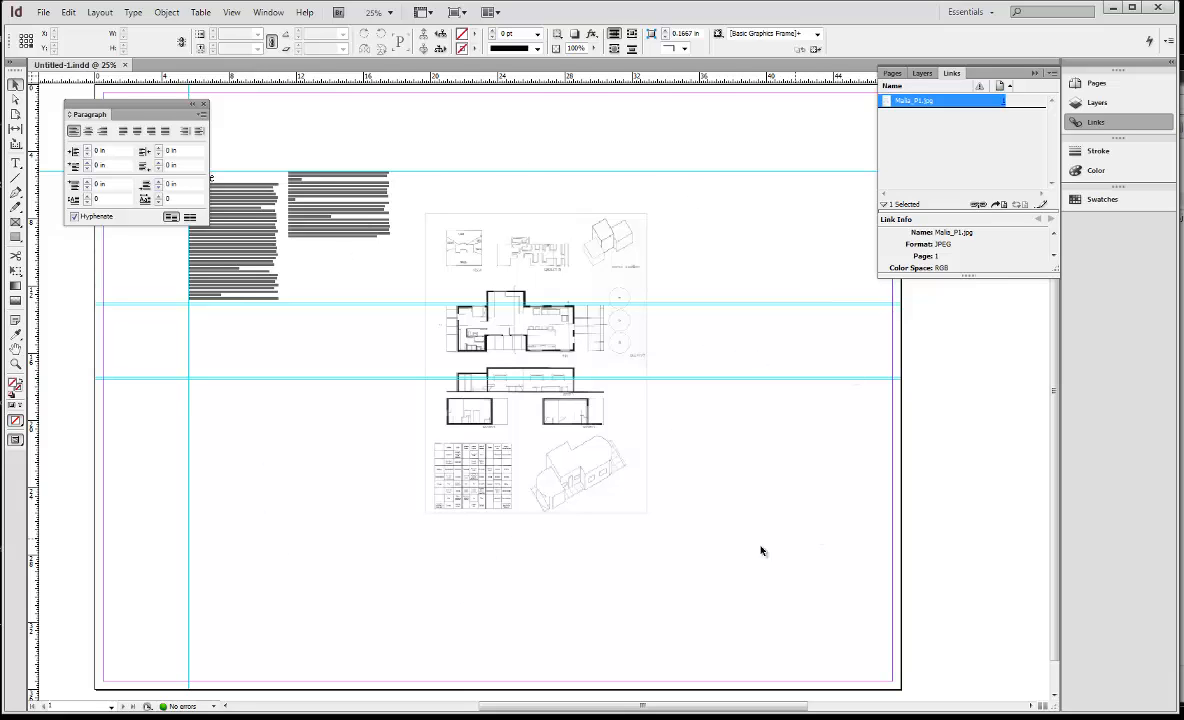
Package the publication with its fonts and linked graphics into a folder named TestFolder inside IAPD307_F14, keeping the default printing instructions.
{"action": "left_click", "coordinate": [43, 12]}
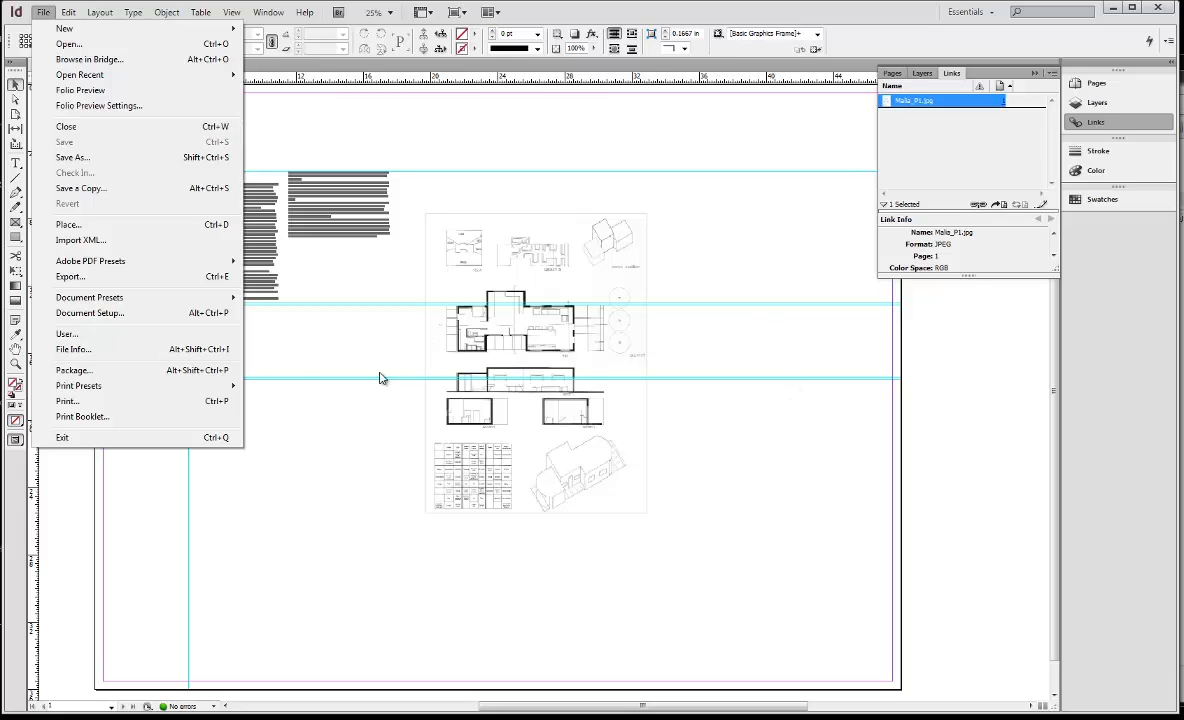
{"action": "left_click", "coordinate": [120, 377]}
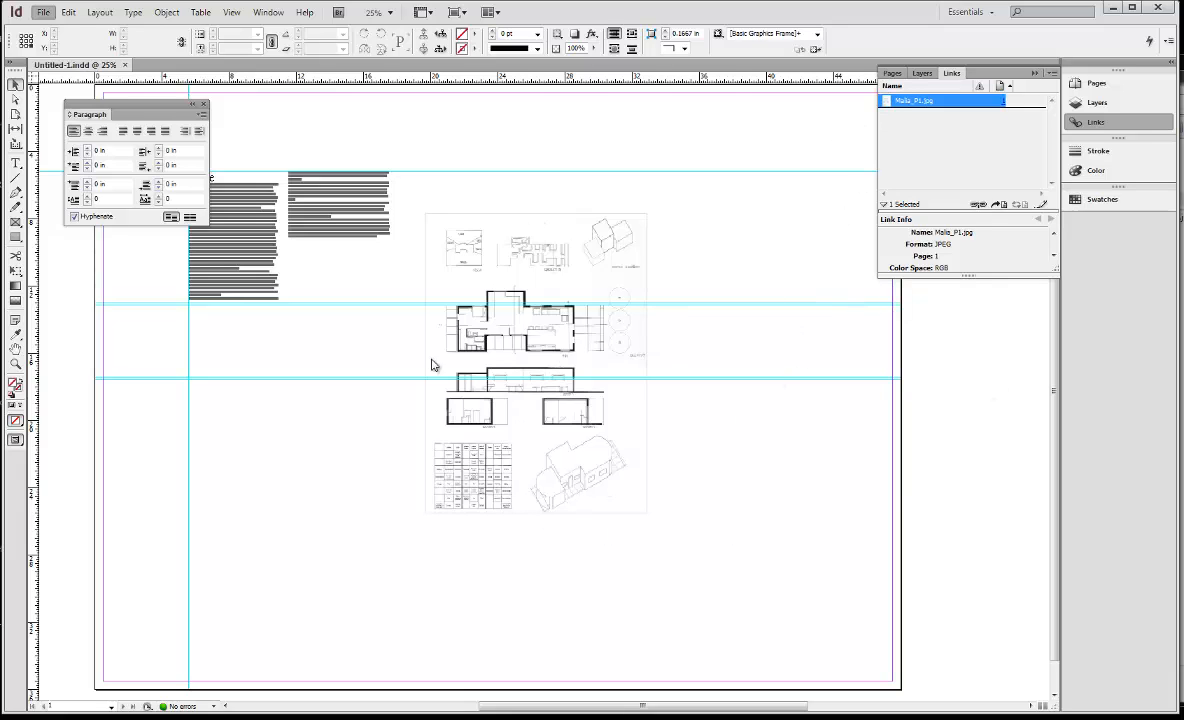
{"action": "key", "text": "ctrl+alt+shift+p"}
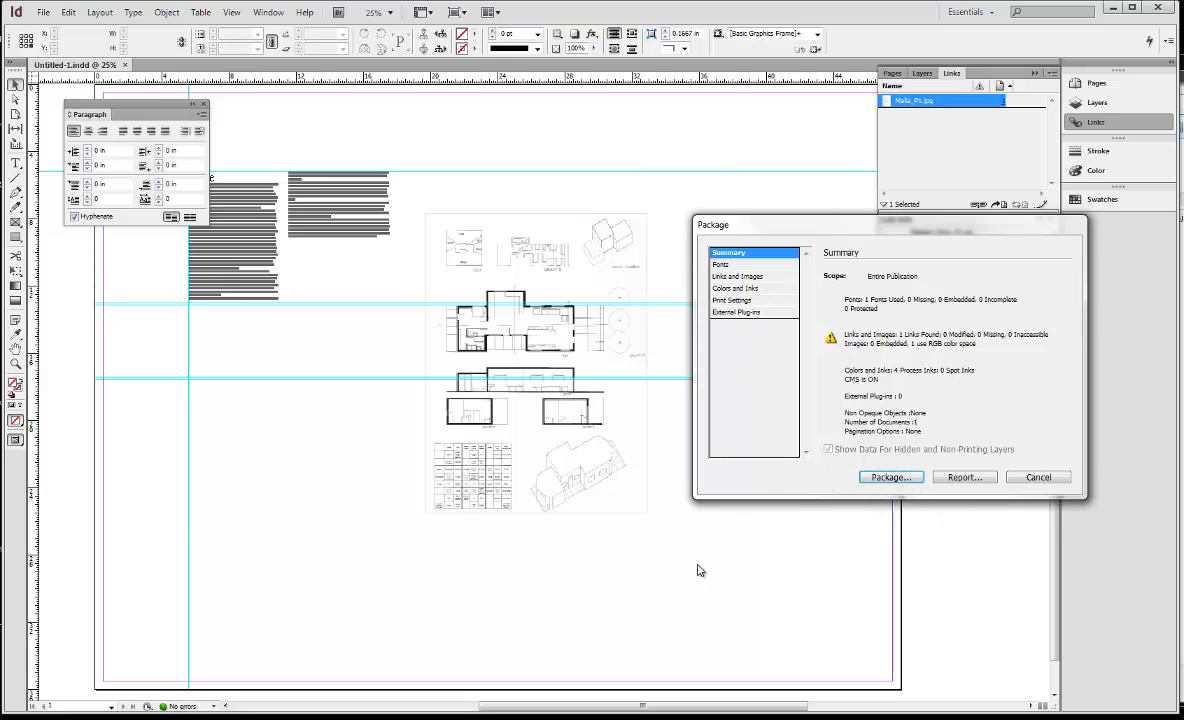
{"action": "left_click", "coordinate": [889, 477]}
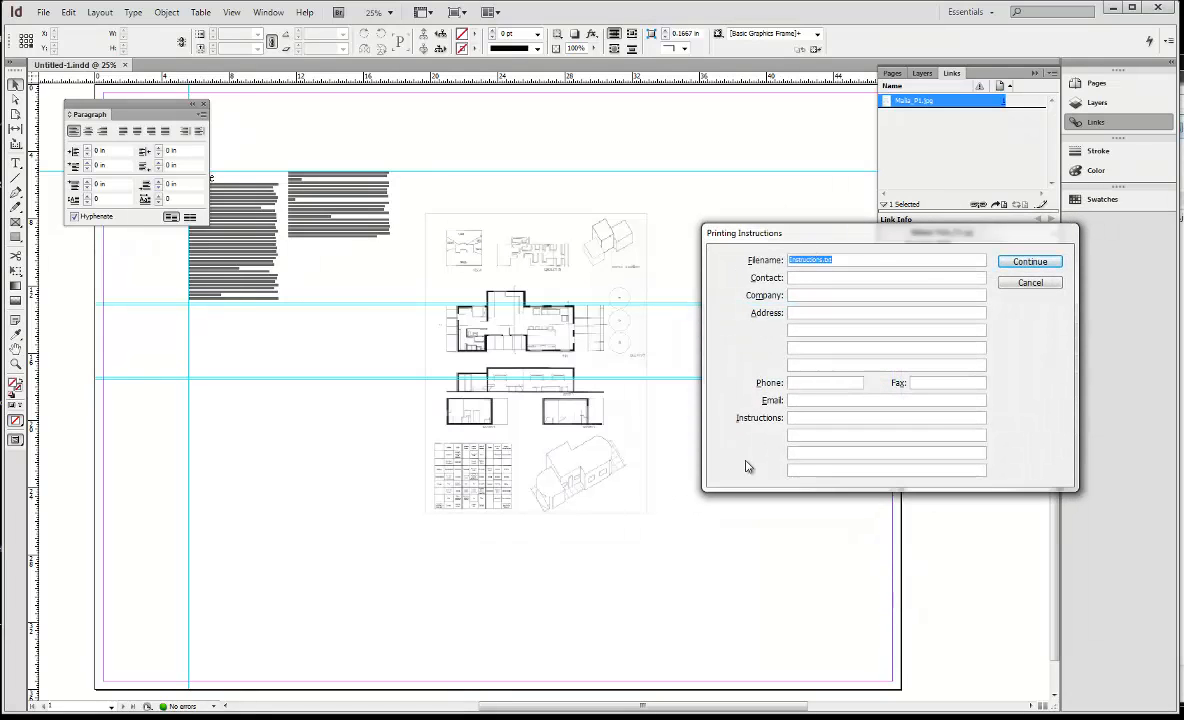
{"action": "left_click", "coordinate": [1020, 262]}
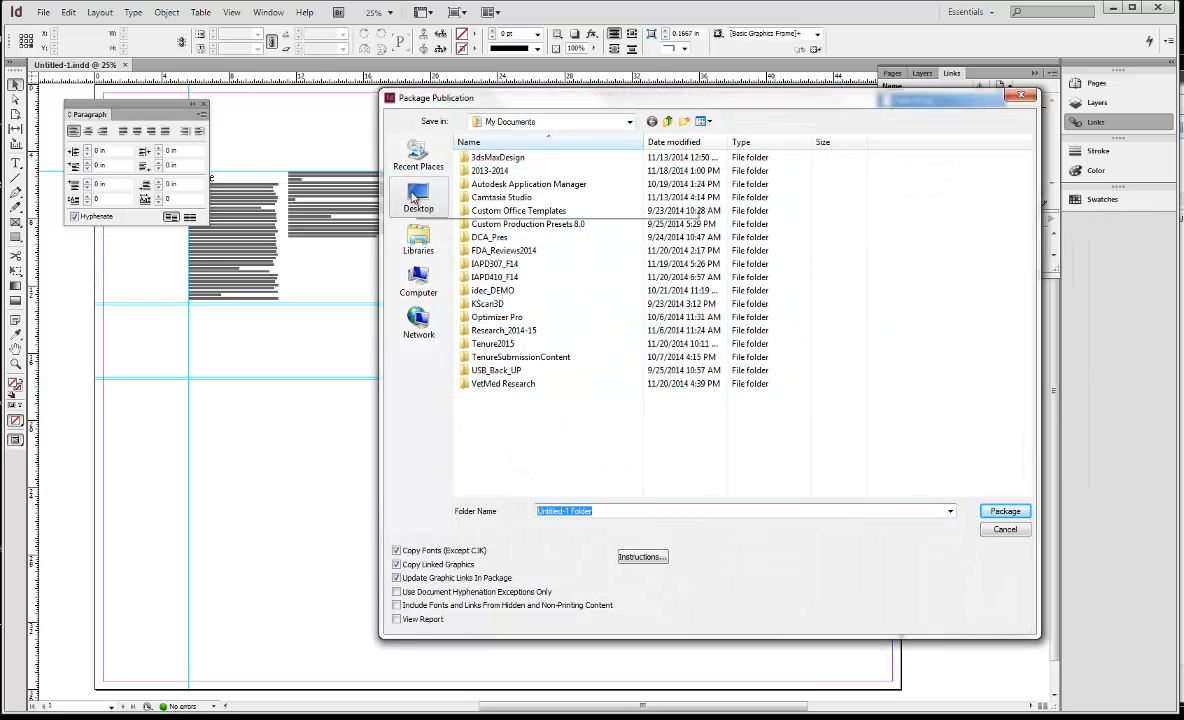
{"action": "double_click", "coordinate": [506, 265]}
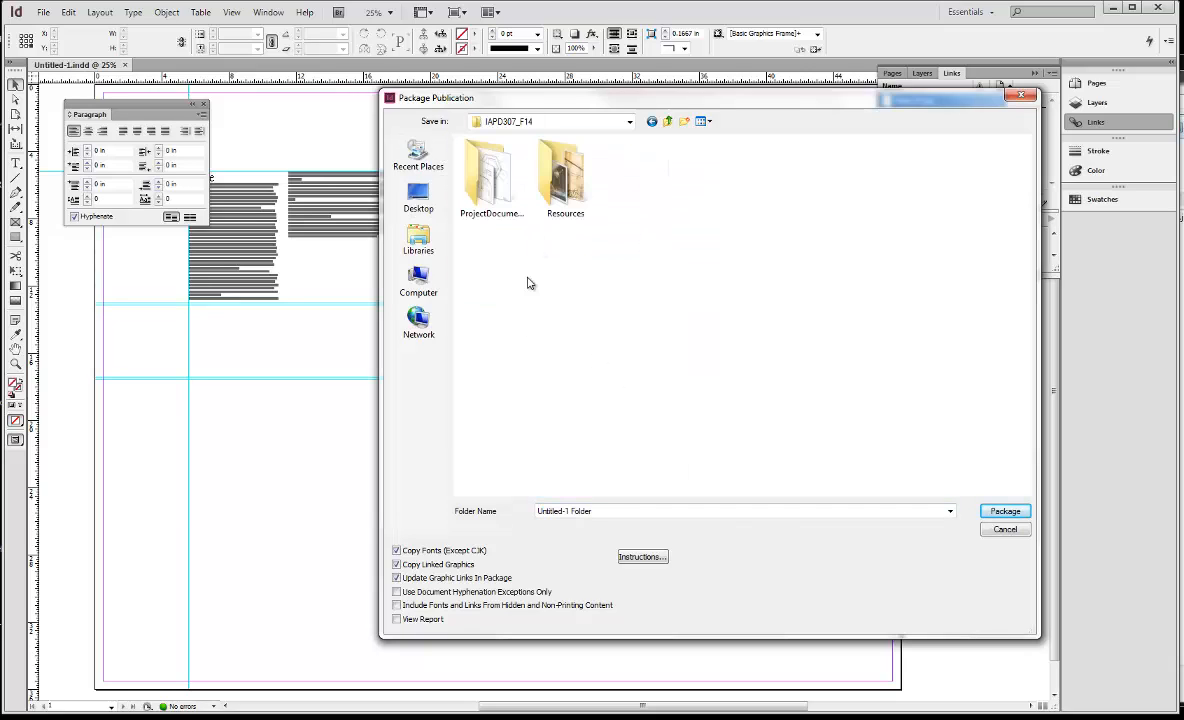
{"action": "left_click", "coordinate": [612, 511]}
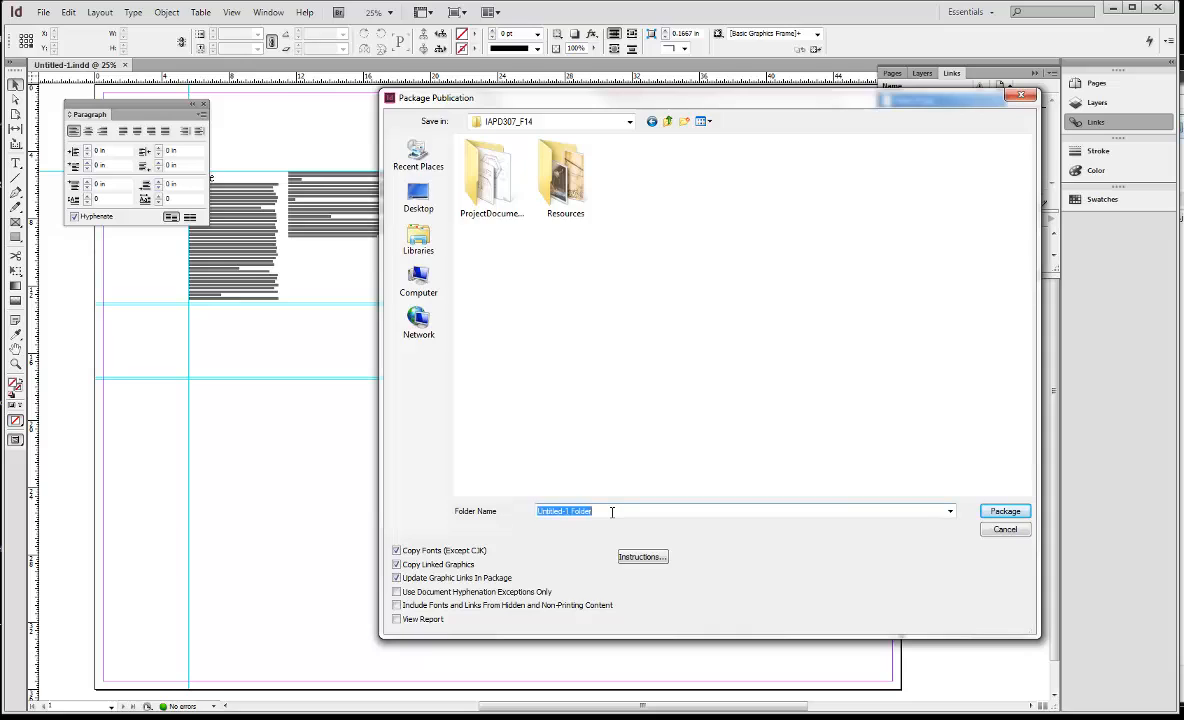
{"action": "type", "text": "TestFolder"}
{"action": "left_click", "coordinate": [1010, 513]}
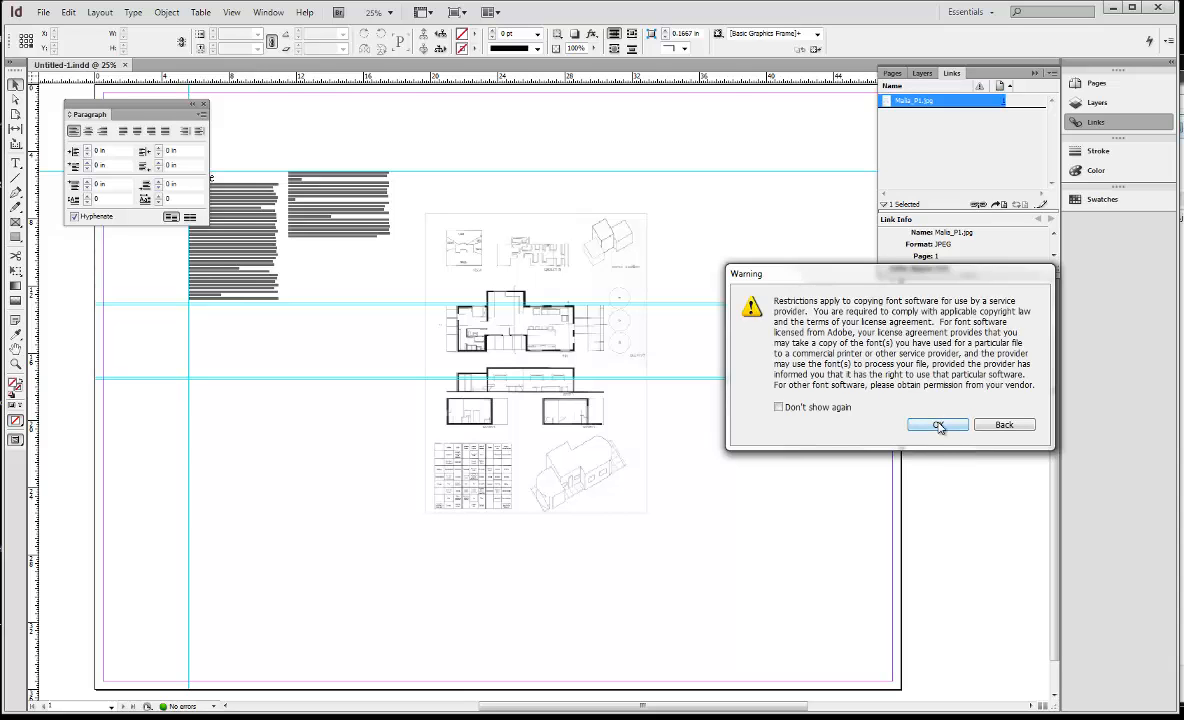
{"action": "left_click", "coordinate": [938, 426]}
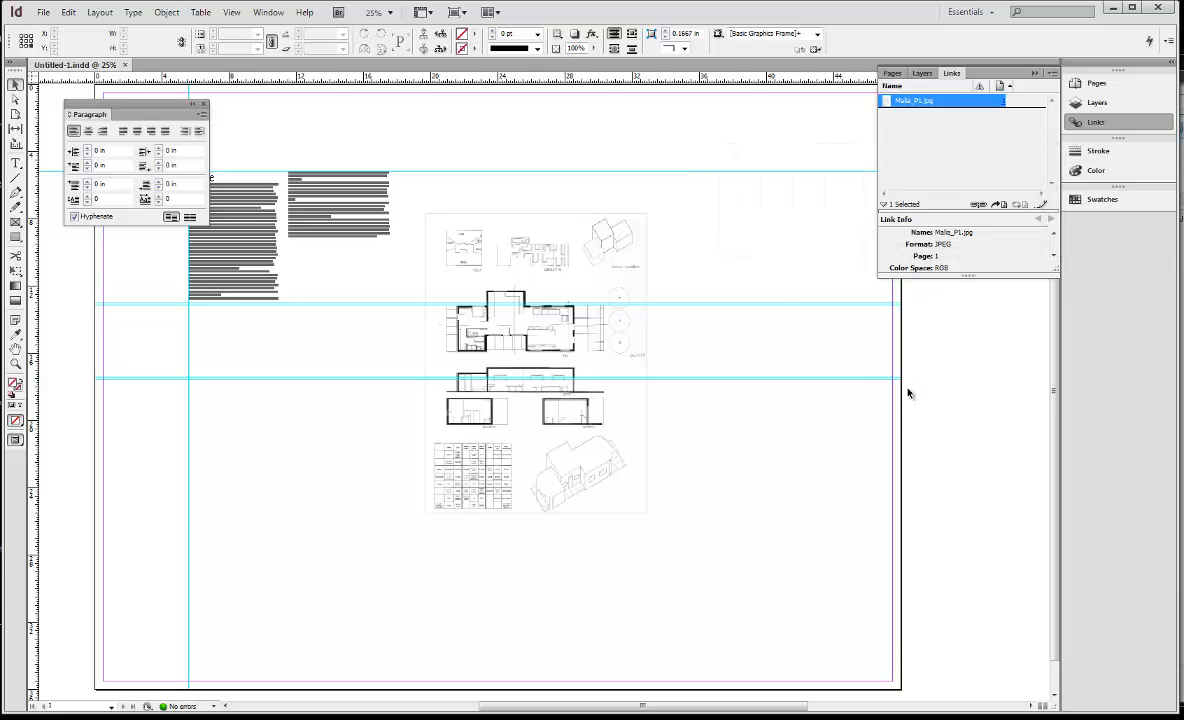
Switch to Explorer, examine the contents of TestFolder and its Links subfolder, return to IAPD307_F14, and minimize the window.
{"action": "left_click", "coordinate": [116, 714]}
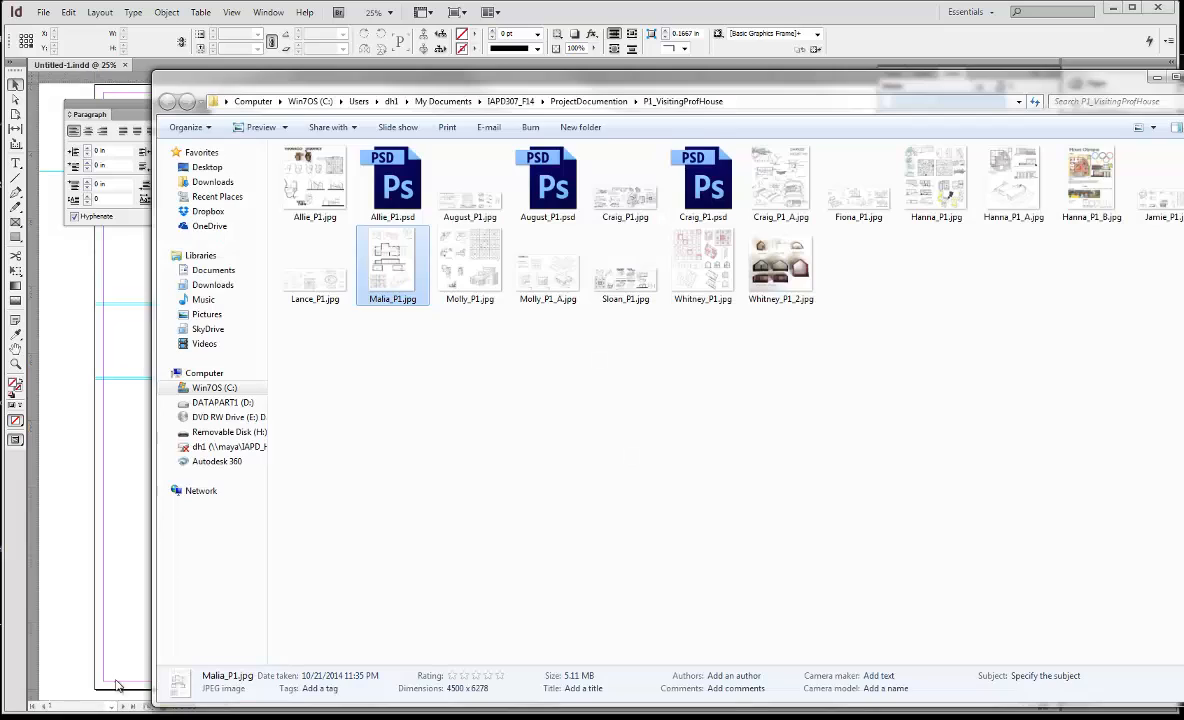
{"action": "left_click", "coordinate": [511, 101]}
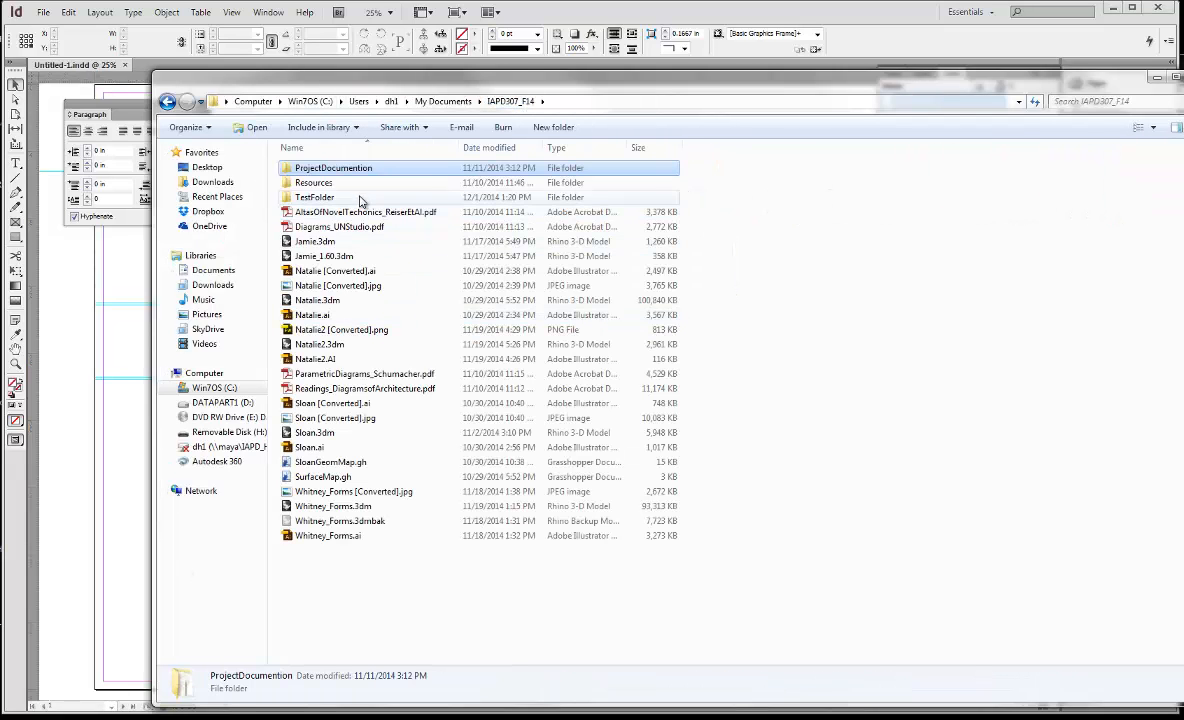
{"action": "double_click", "coordinate": [318, 198]}
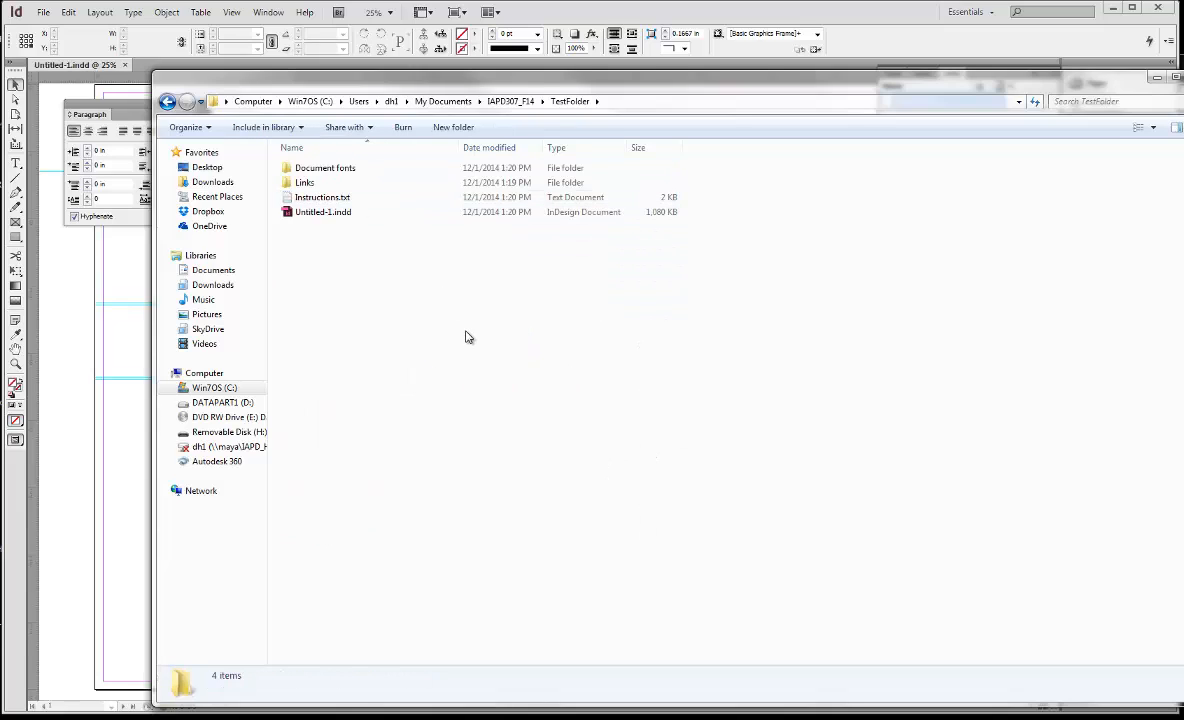
{"action": "left_click", "coordinate": [313, 216]}
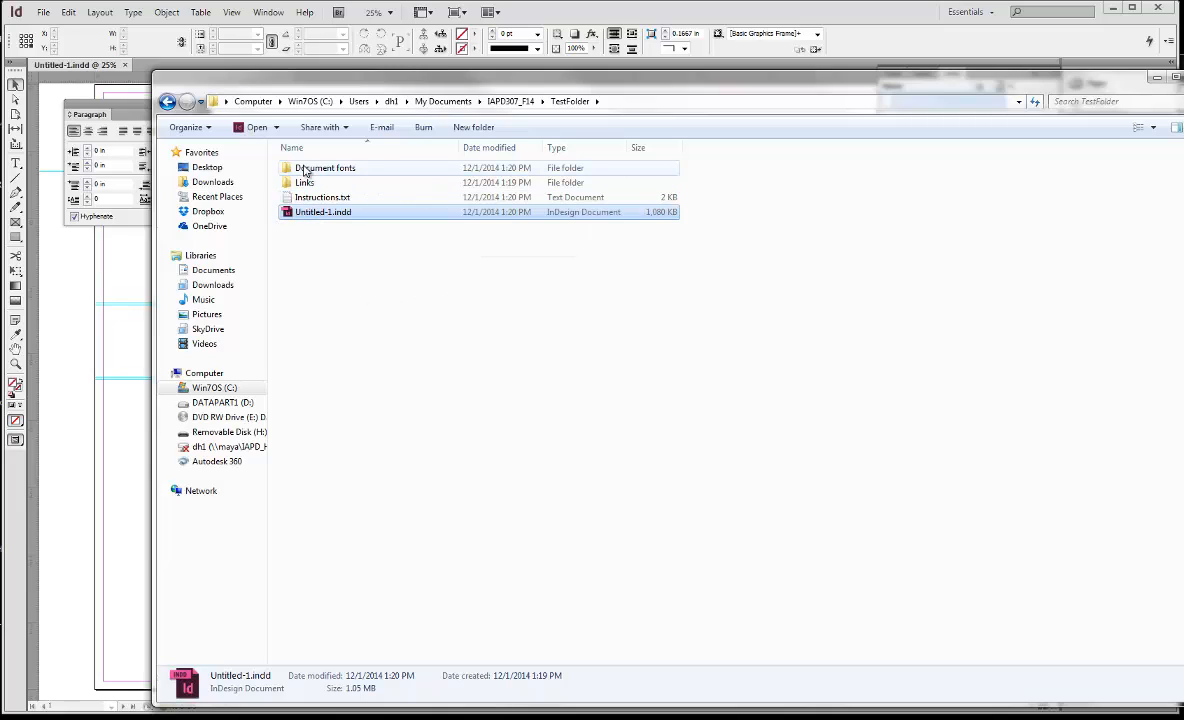
{"action": "double_click", "coordinate": [309, 185]}
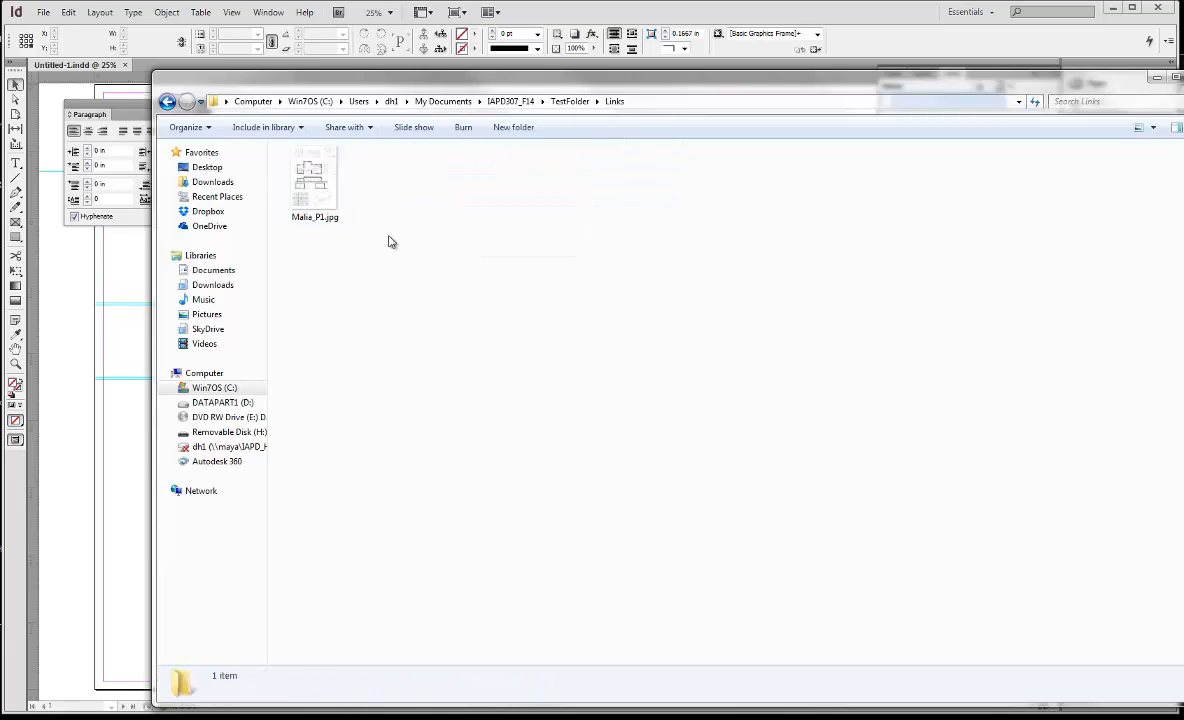
{"action": "left_click", "coordinate": [167, 101]}
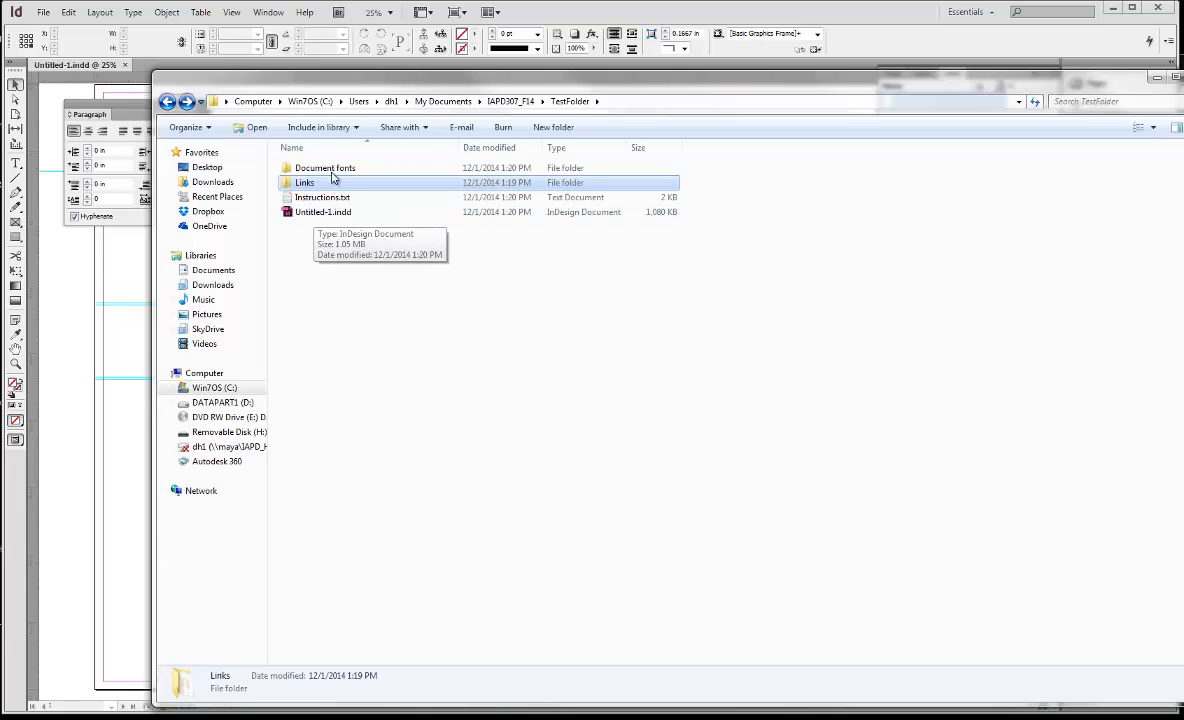
{"action": "left_click", "coordinate": [509, 102]}
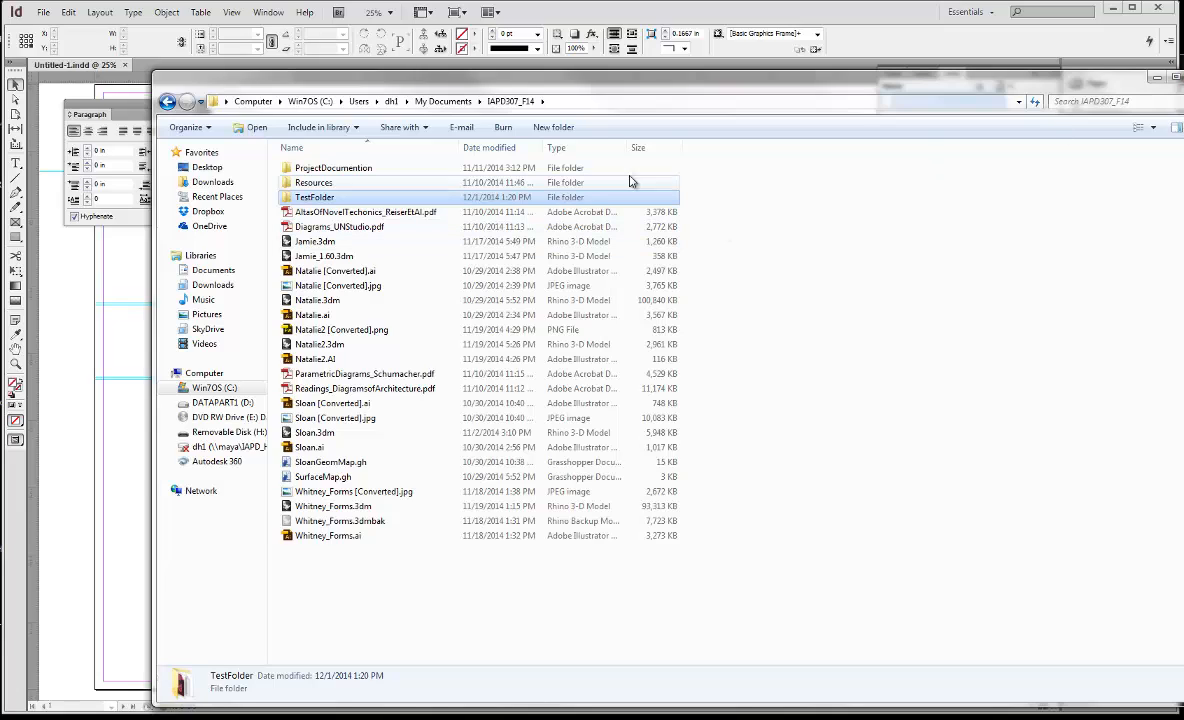
{"action": "left_click", "coordinate": [1157, 78]}
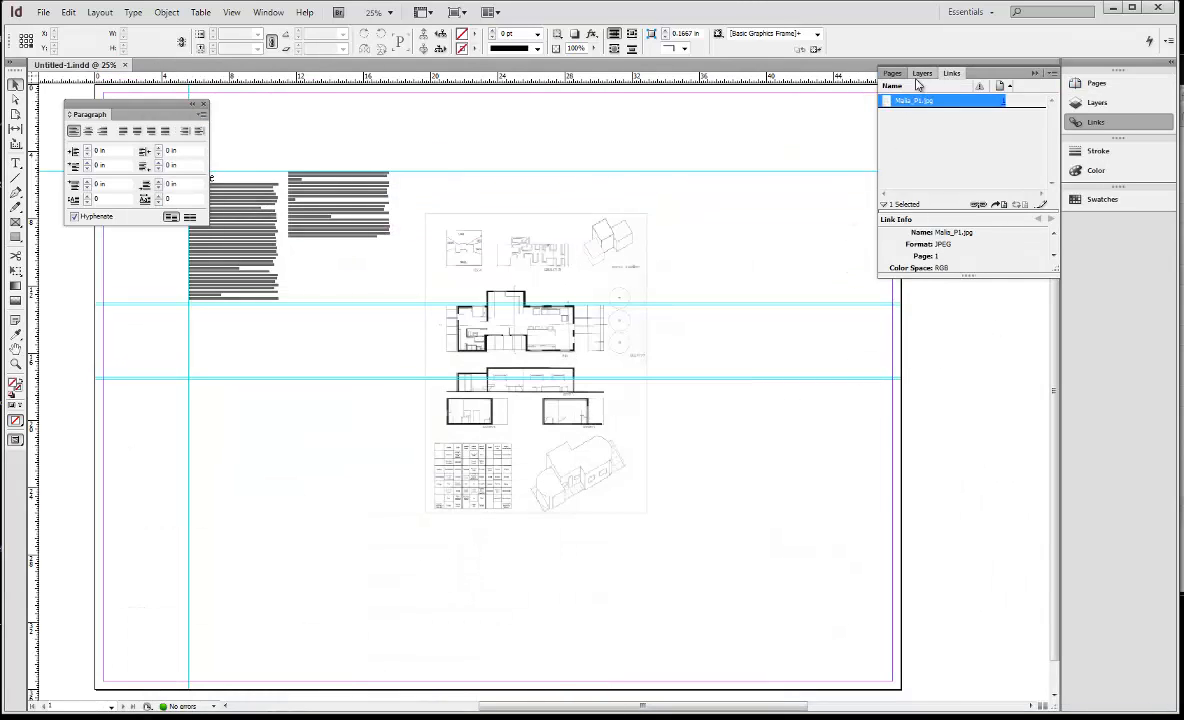
Switch to Explorer and create a new folder inside ProjectDocumention's P1_VisitingProfHouse folder, keeping the default folder name.
{"action": "left_click", "coordinate": [190, 717]}
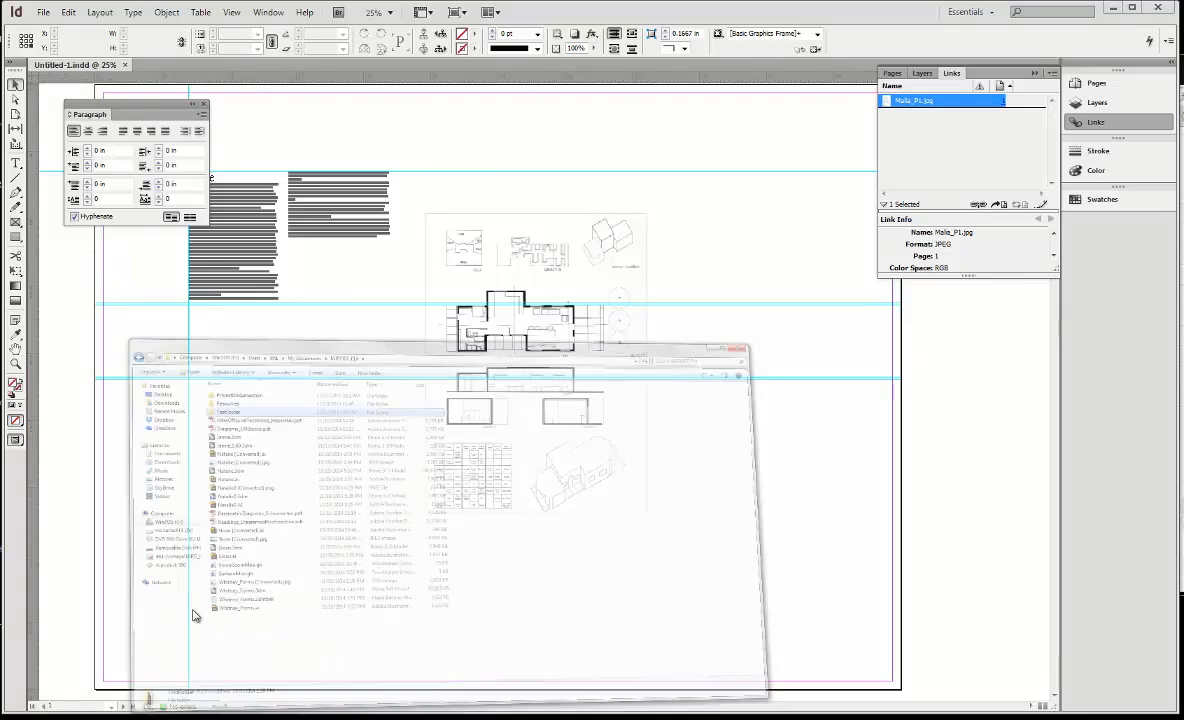
{"action": "double_click", "coordinate": [314, 170]}
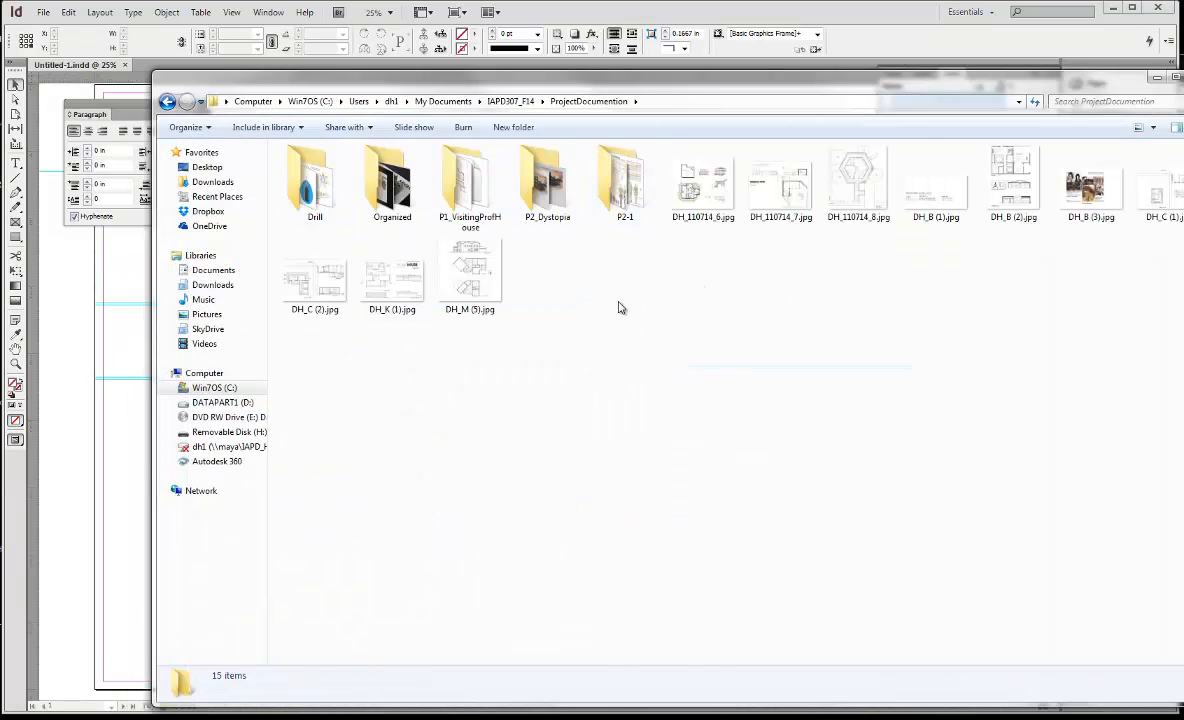
{"action": "double_click", "coordinate": [469, 185]}
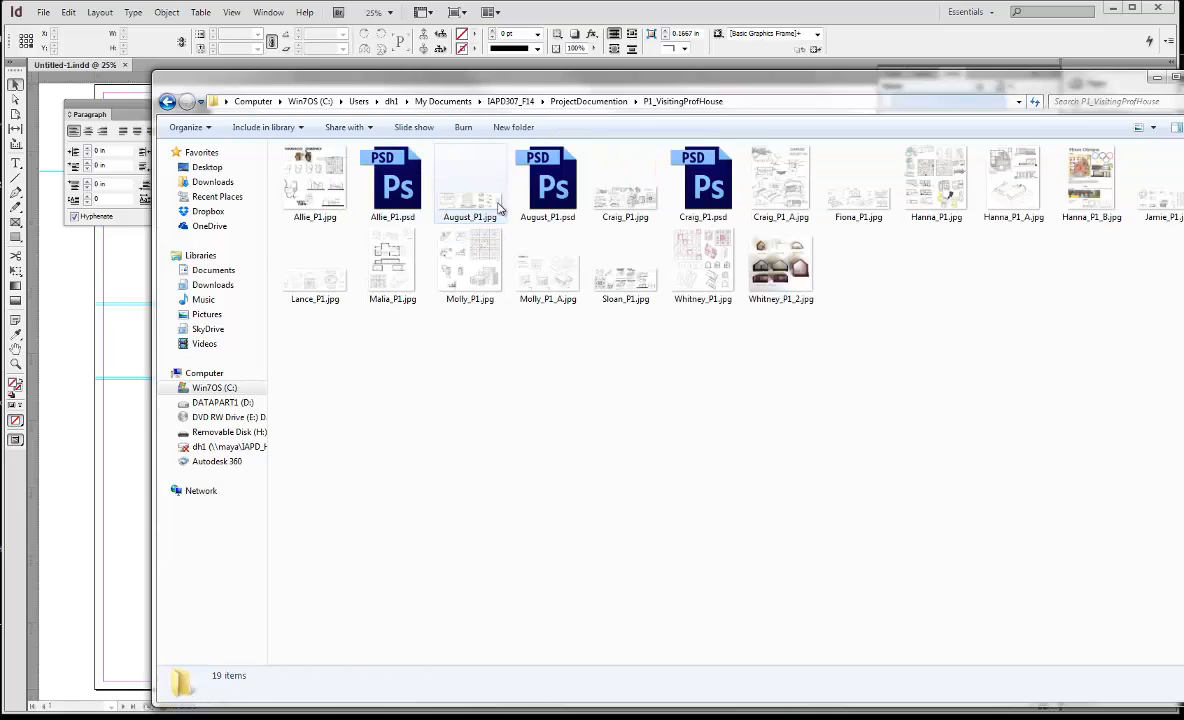
{"action": "right_click", "coordinate": [672, 456]}
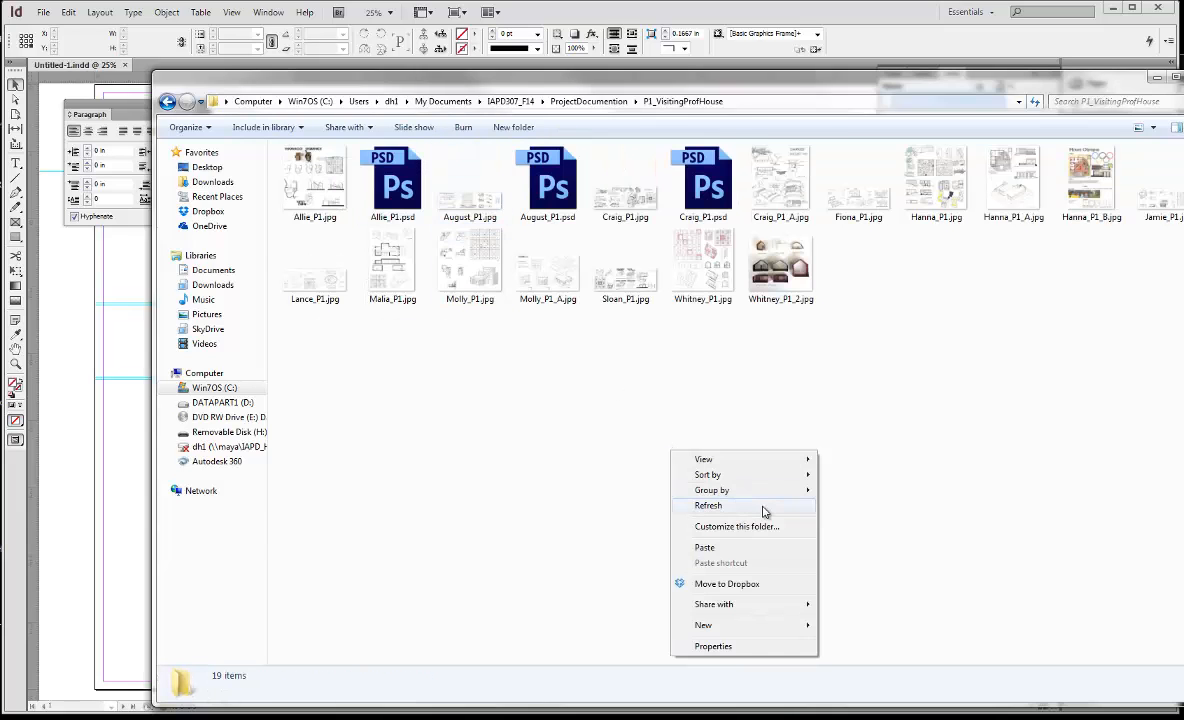
{"action": "left_click", "coordinate": [783, 627]}
{"action": "left_click", "coordinate": [815, 377]}
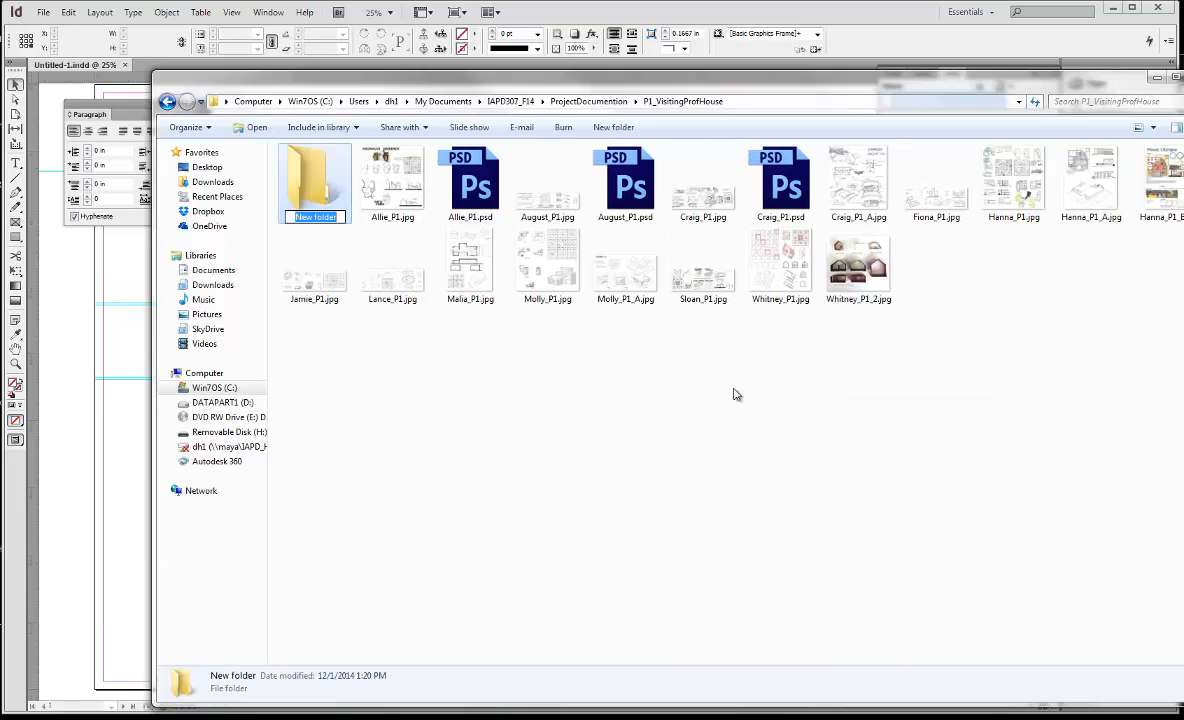
Move the poster's linked drawing JPEG into the new folder and return to the InDesign document.
{"action": "left_click", "coordinate": [558, 426]}
{"action": "left_click", "coordinate": [462, 254]}
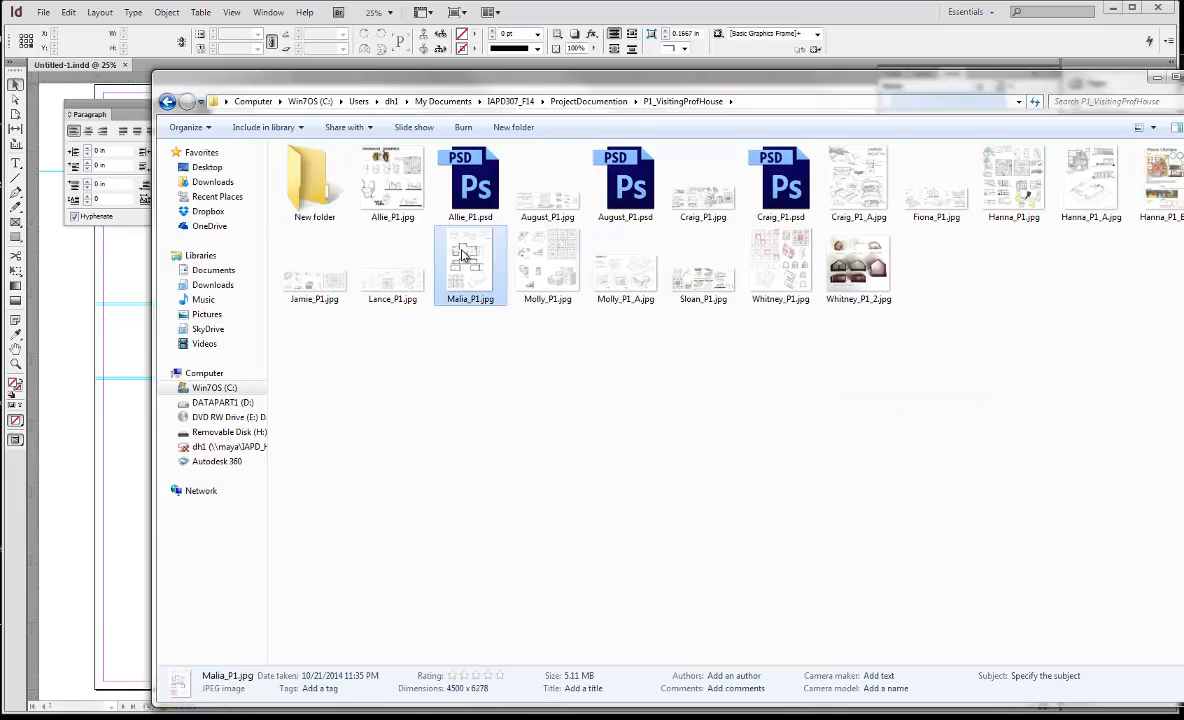
{"action": "left_click_drag", "start_coordinate": [462, 254], "coordinate": [310, 188]}
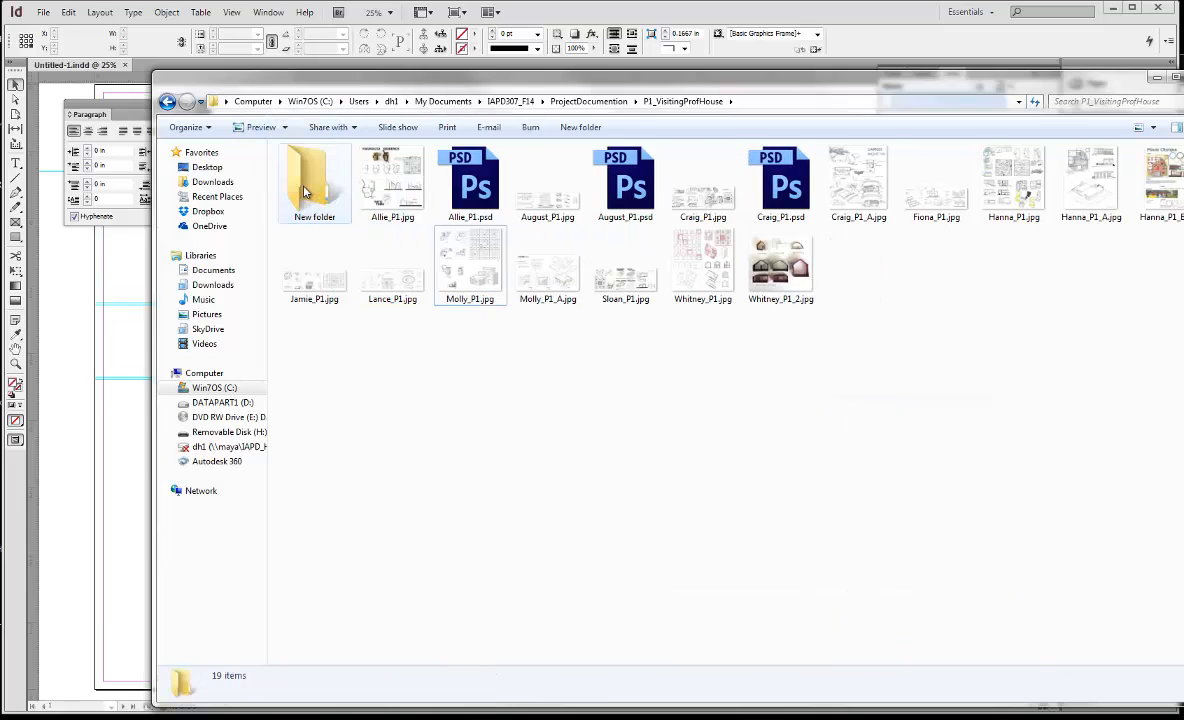
{"action": "left_click", "coordinate": [628, 17]}
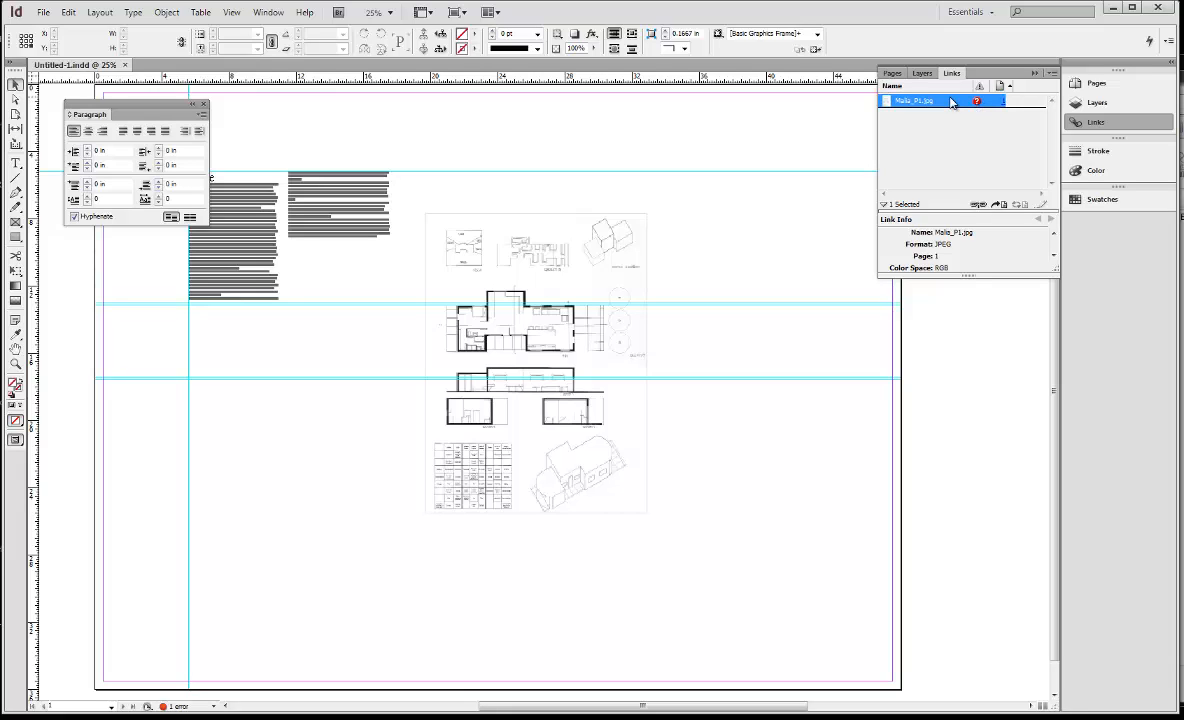
Relink the missing drawing to its JPEG in IAPD307_F14 > ProjectDocumention > P1_VisitingProfHouse > New folder.
{"action": "right_click", "coordinate": [941, 102]}
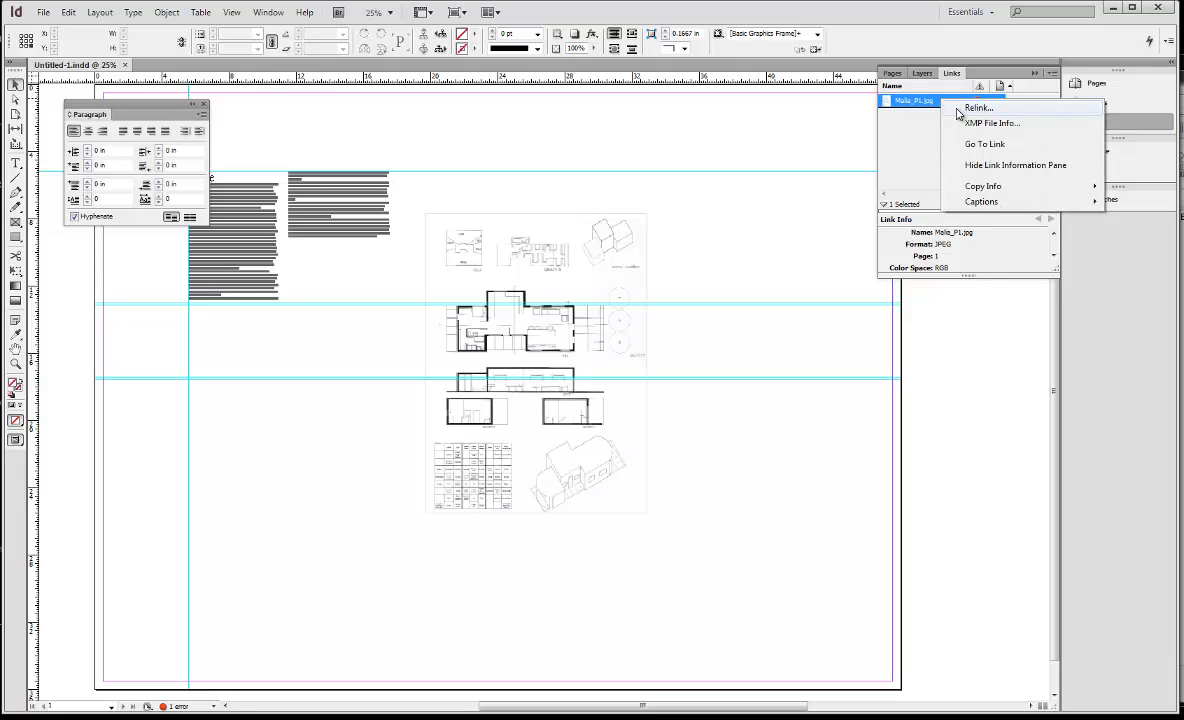
{"action": "left_click", "coordinate": [911, 138]}
{"action": "right_click", "coordinate": [913, 104]}
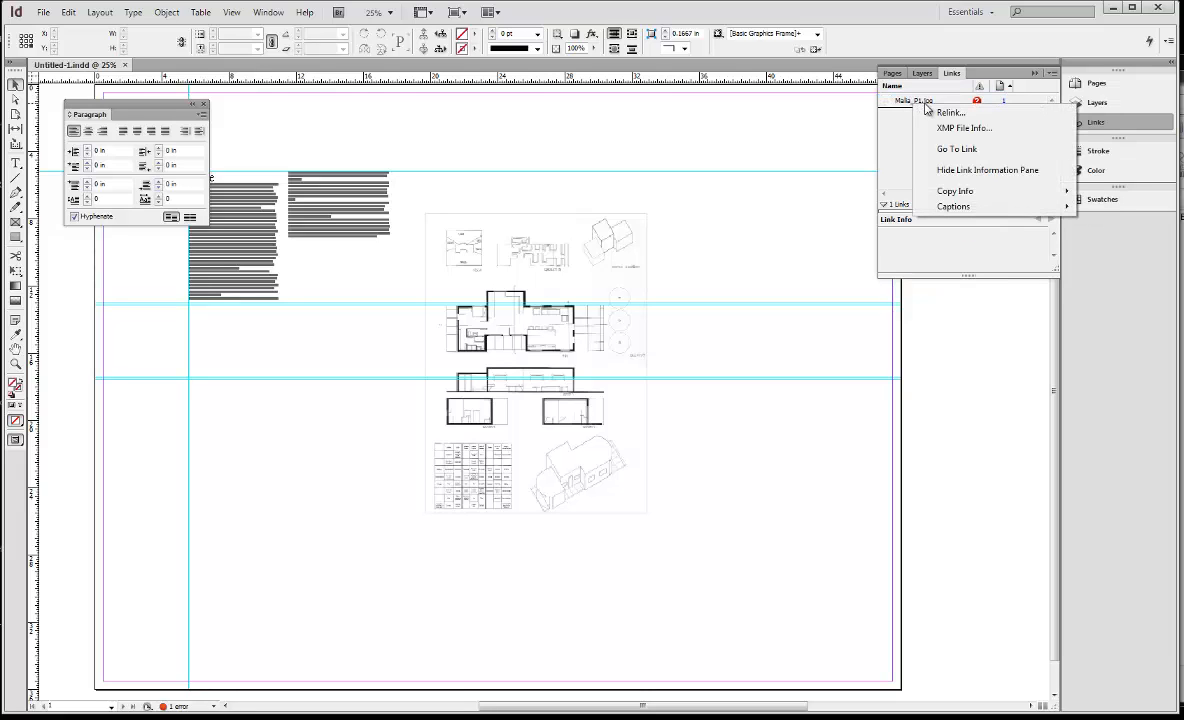
{"action": "left_click", "coordinate": [945, 114]}
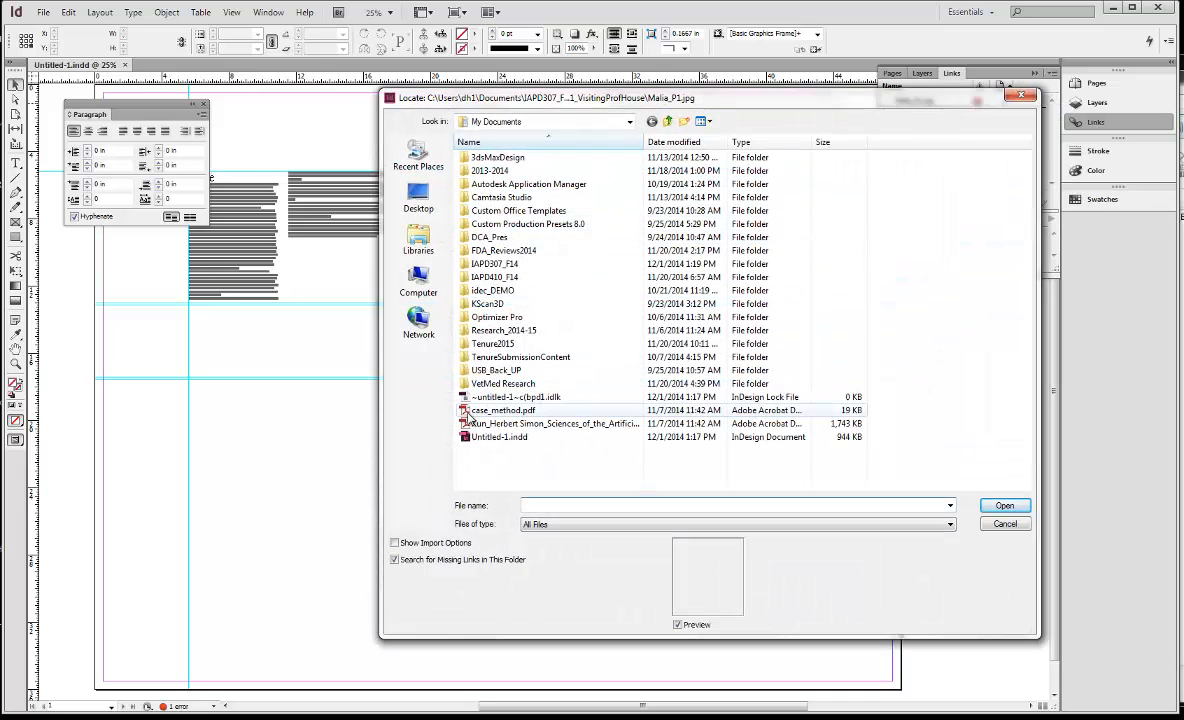
{"action": "double_click", "coordinate": [500, 266]}
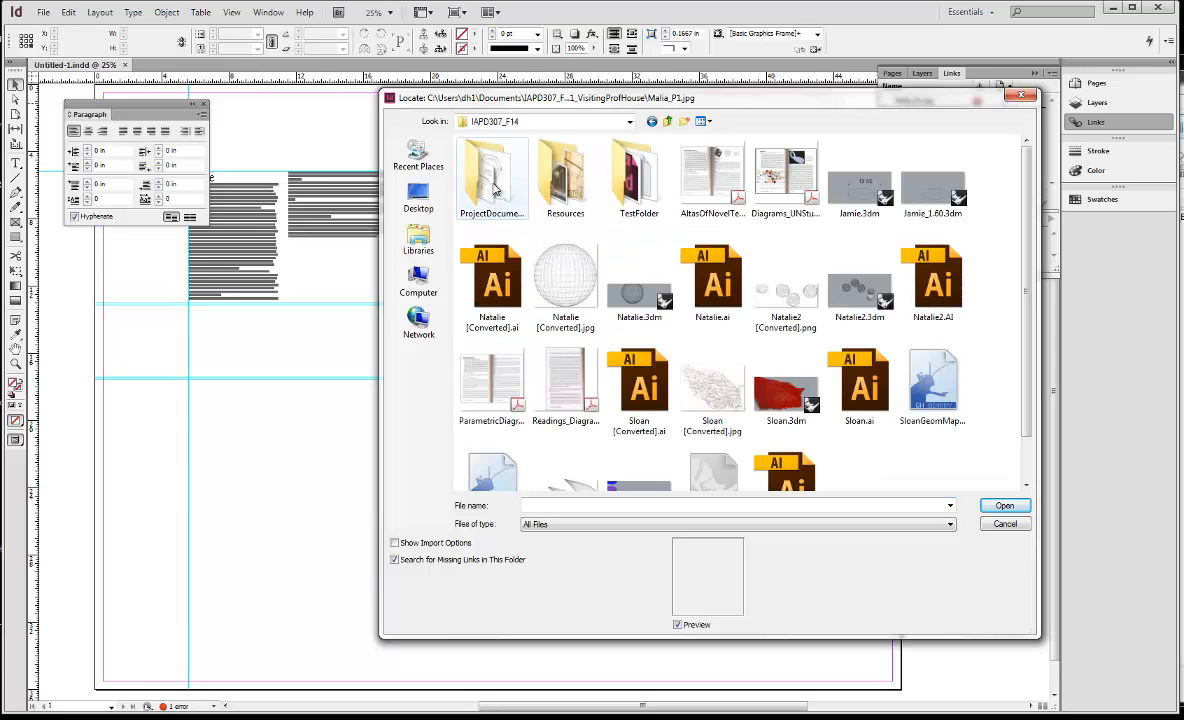
{"action": "double_click", "coordinate": [493, 190]}
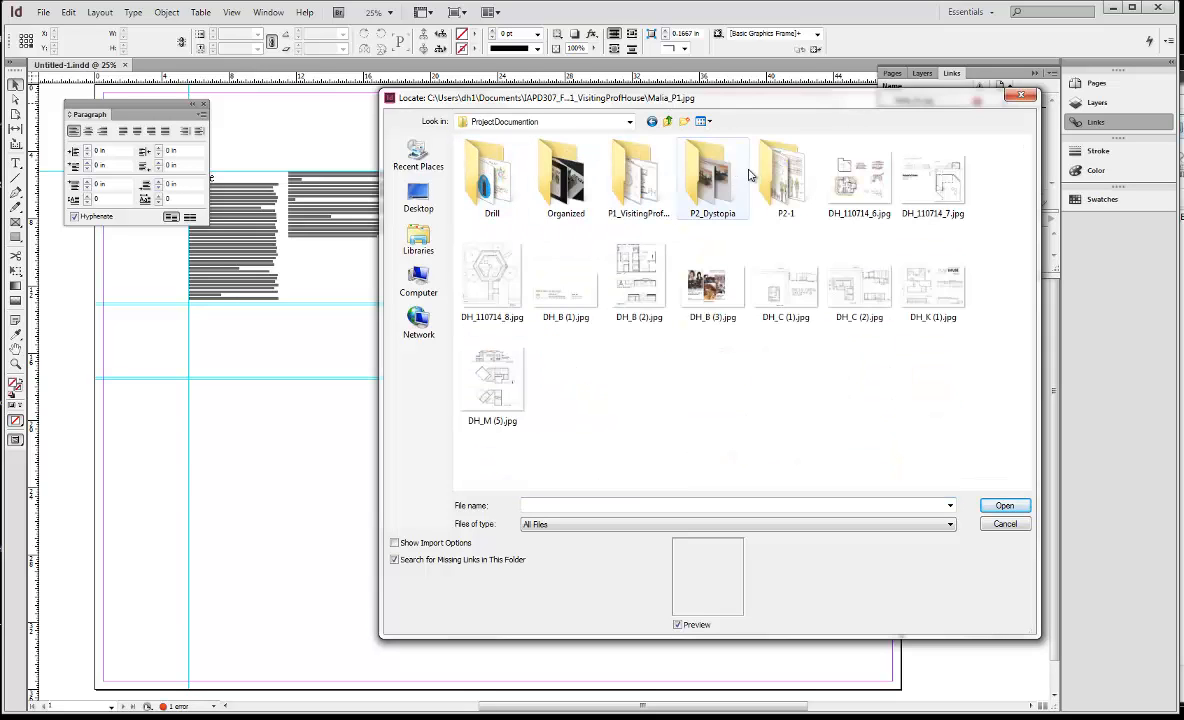
{"action": "double_click", "coordinate": [622, 175]}
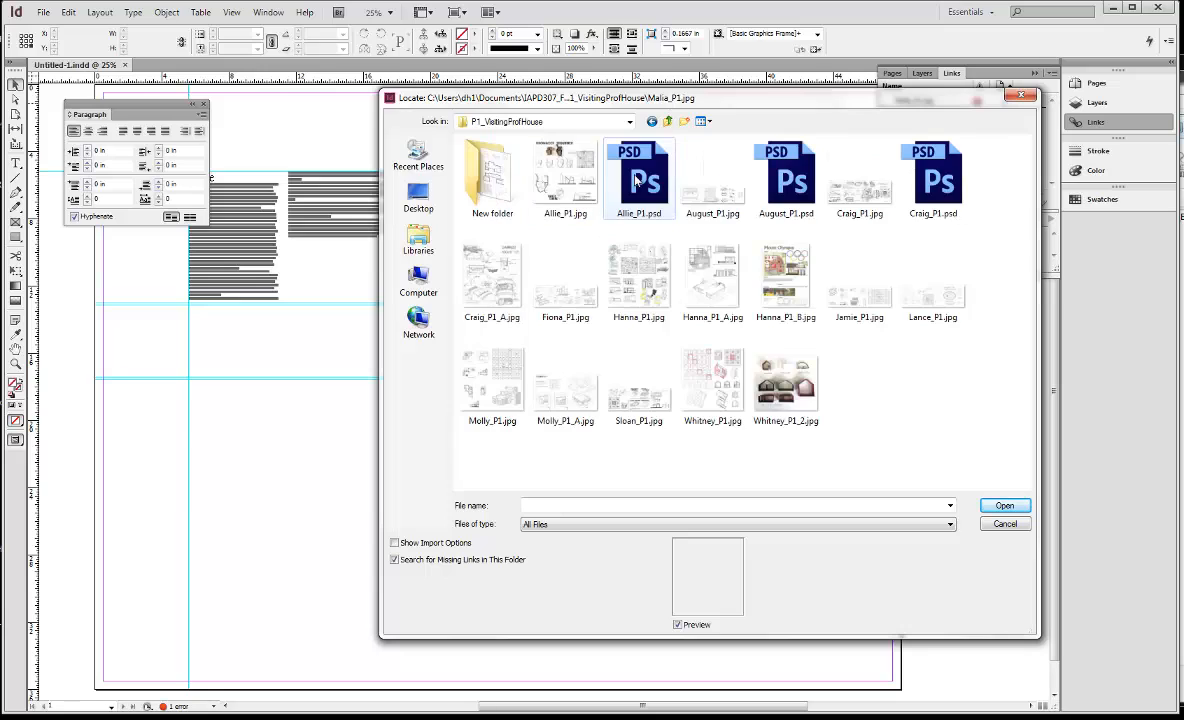
{"action": "double_click", "coordinate": [484, 180]}
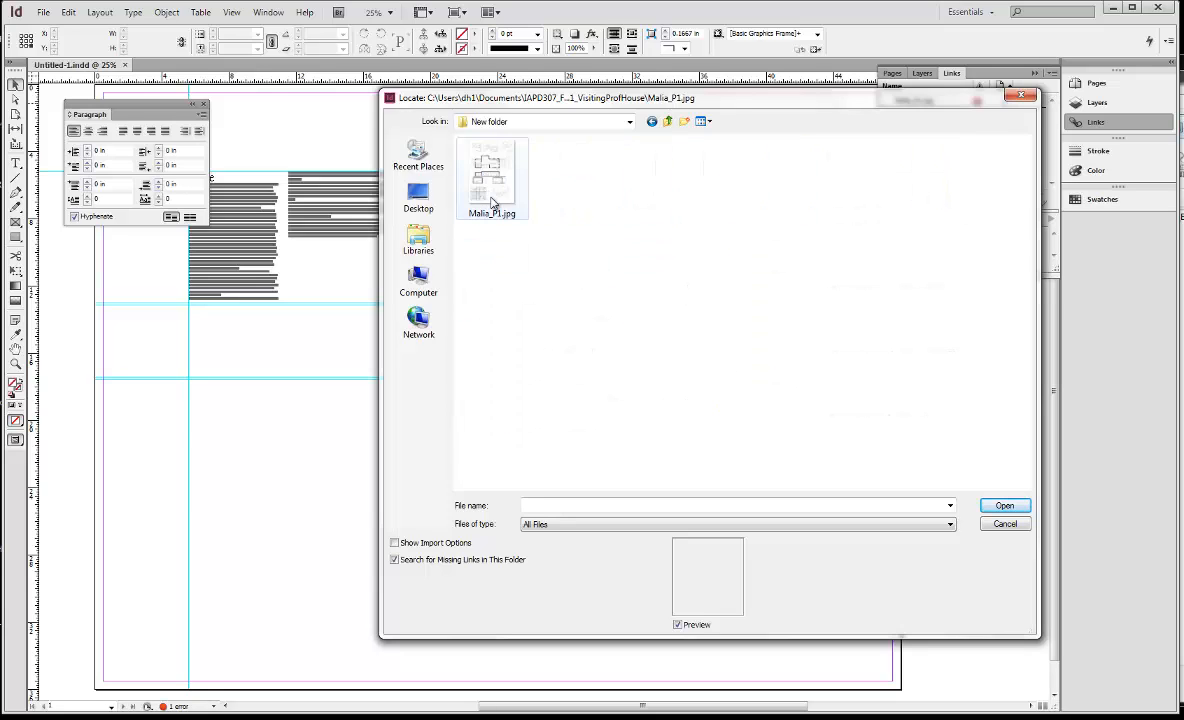
{"action": "left_click", "coordinate": [490, 178]}
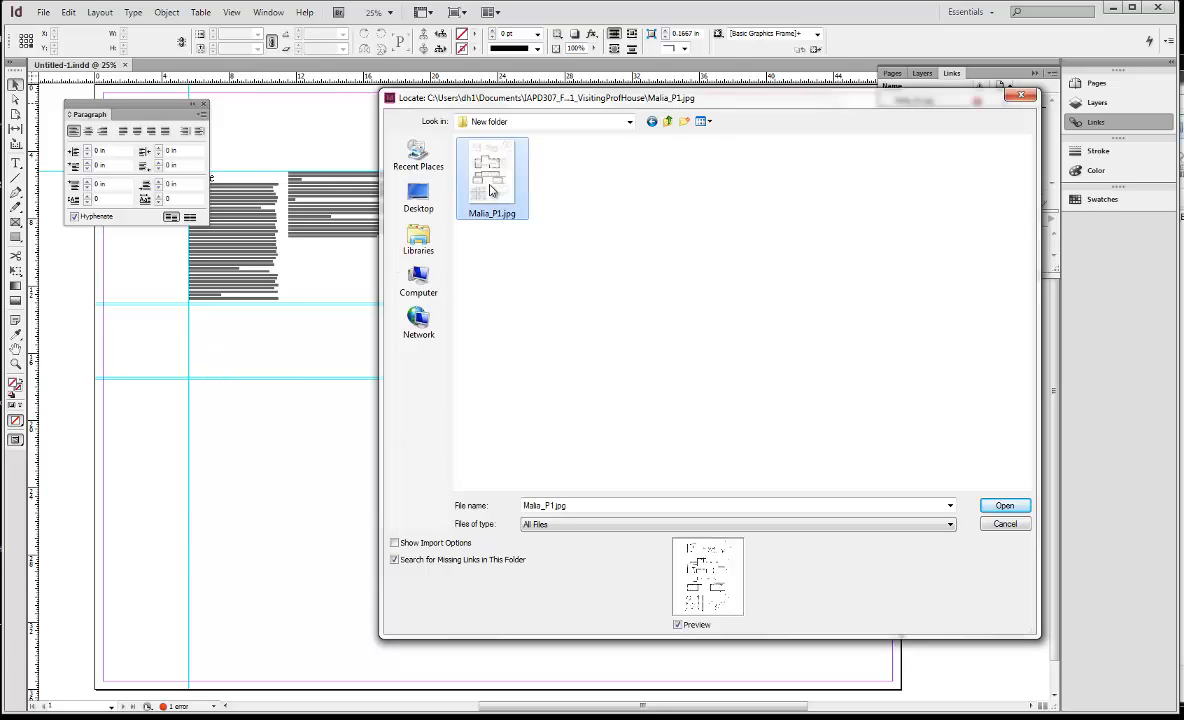
{"action": "left_click", "coordinate": [1004, 507]}
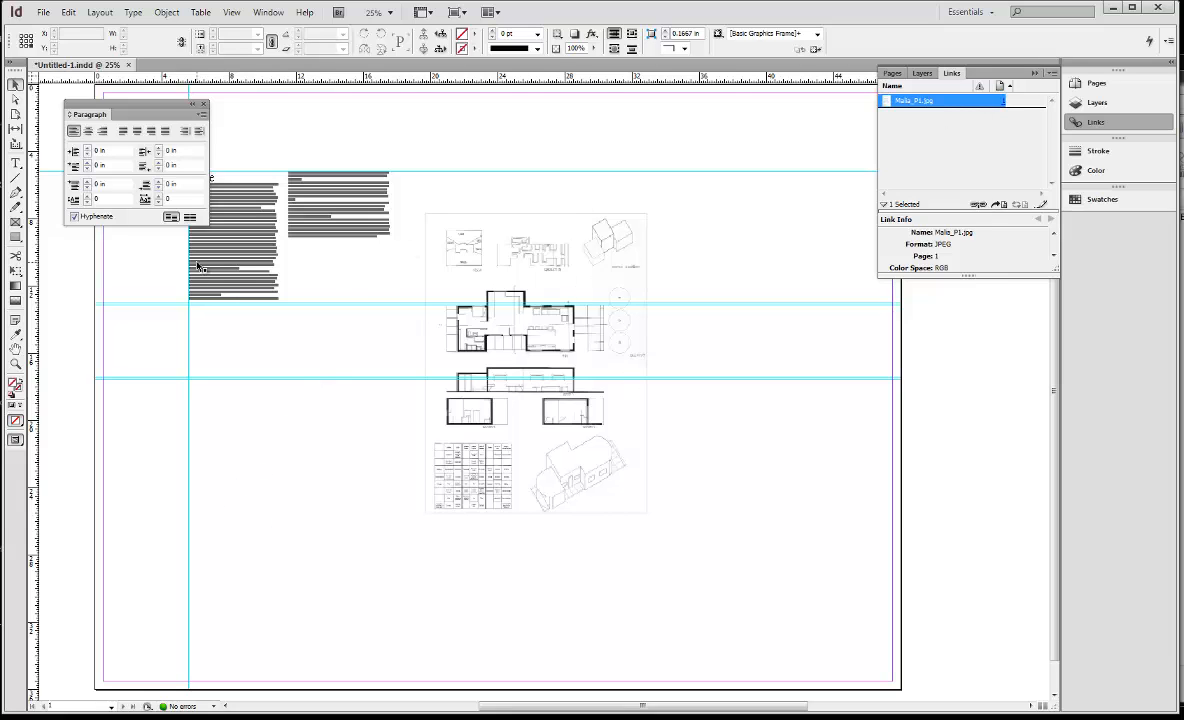
Change the page width to 56 in in the document setup, and check the whole resized page.
{"action": "left_click", "coordinate": [44, 12]}
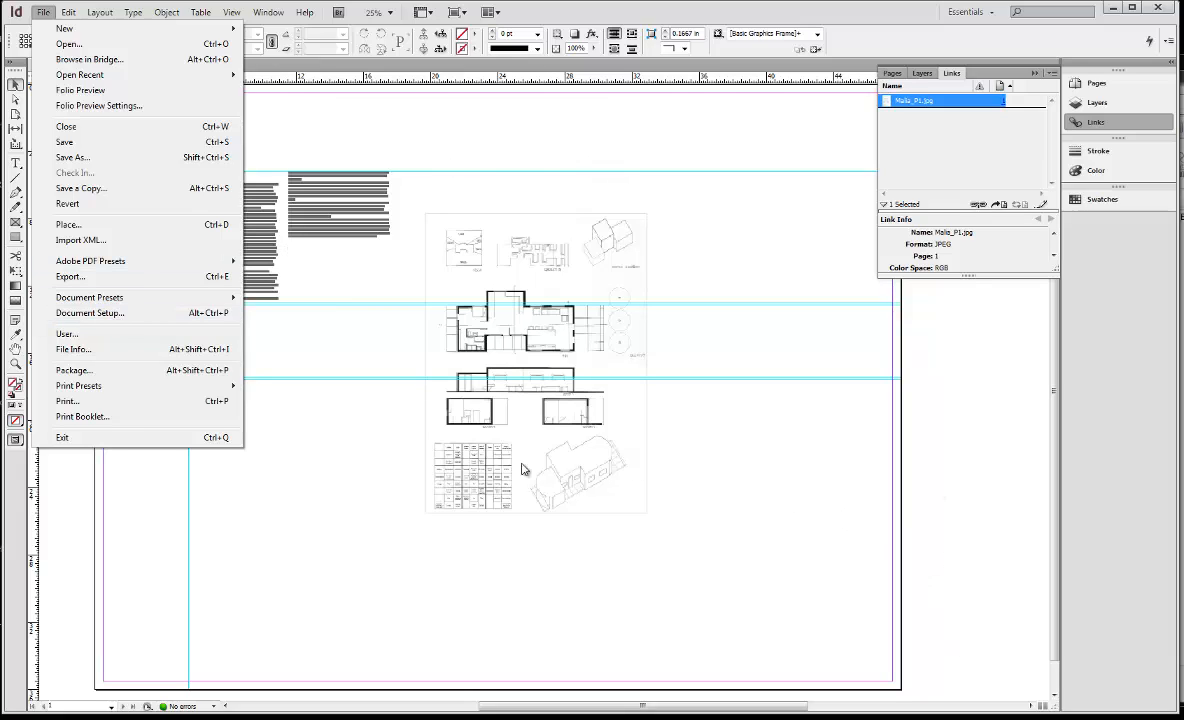
{"action": "left_click", "coordinate": [94, 314]}
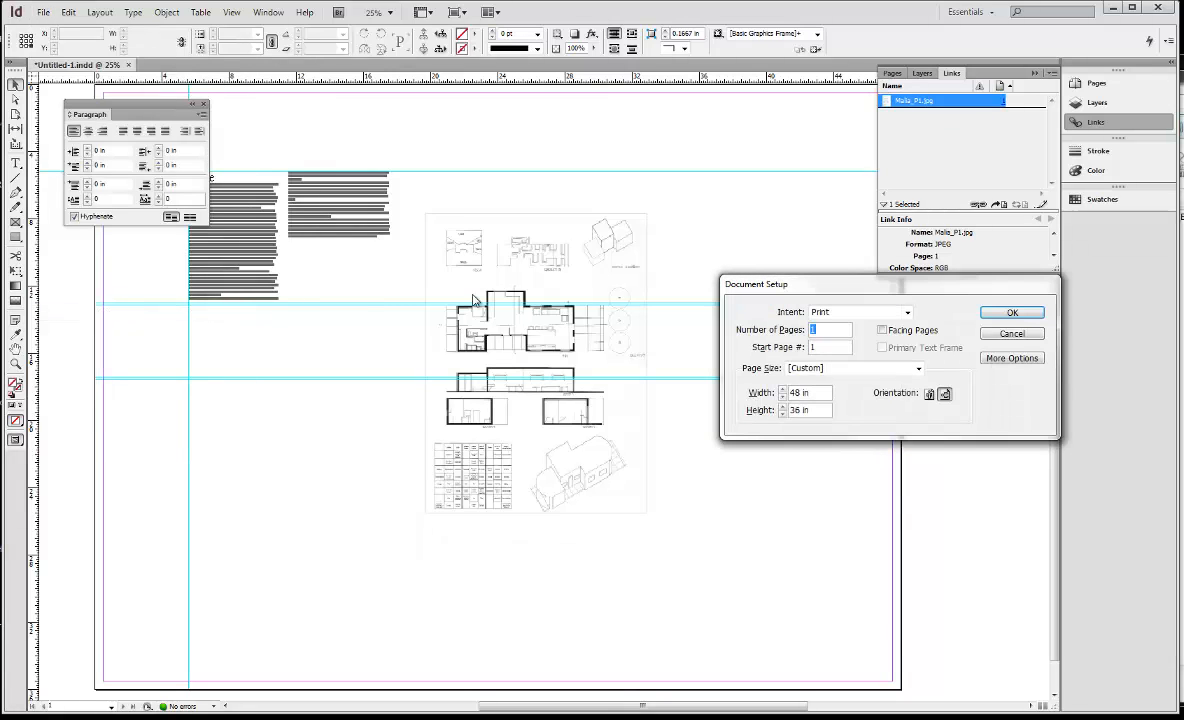
{"action": "left_click", "coordinate": [797, 393]}
{"action": "double_click", "coordinate": [795, 395]}
{"action": "key", "text": "Return"}
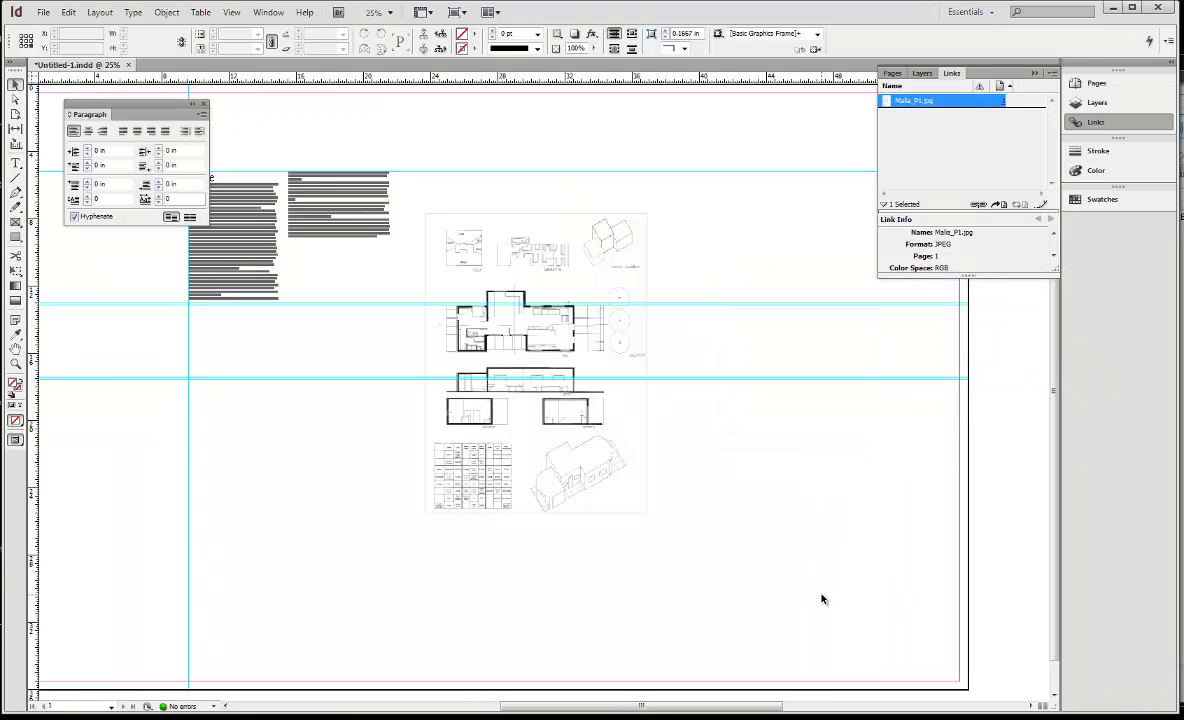
{"action": "key", "text": "ctrl+minus"}
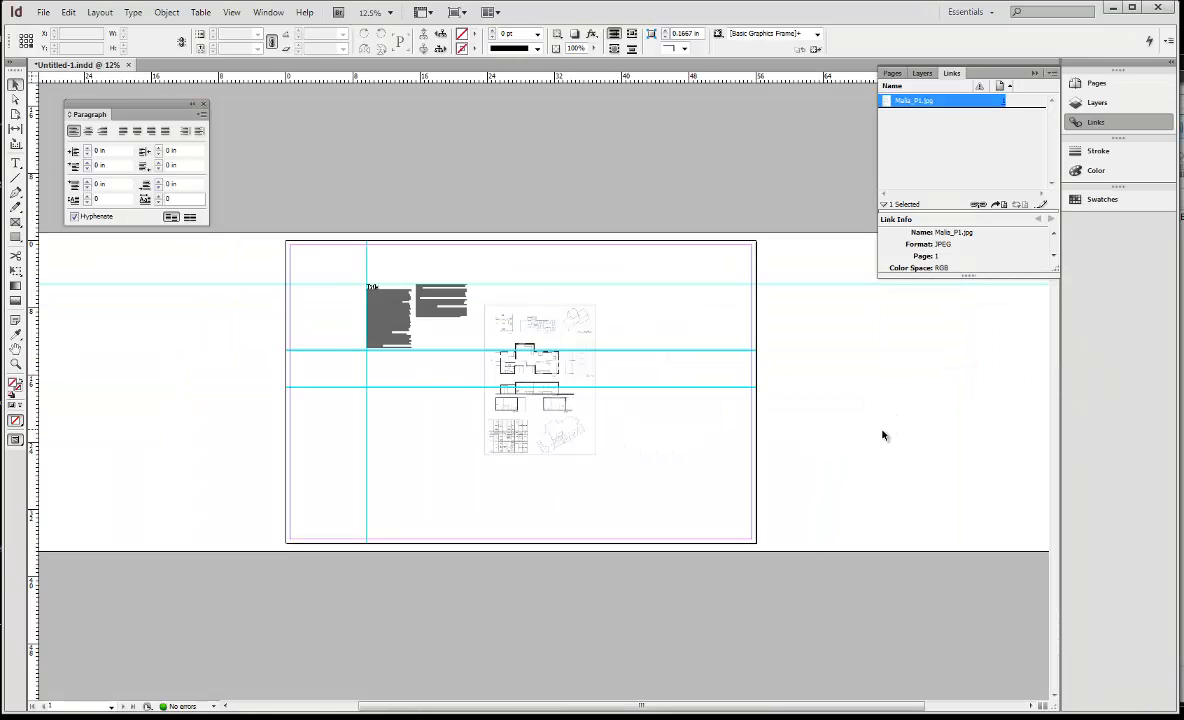